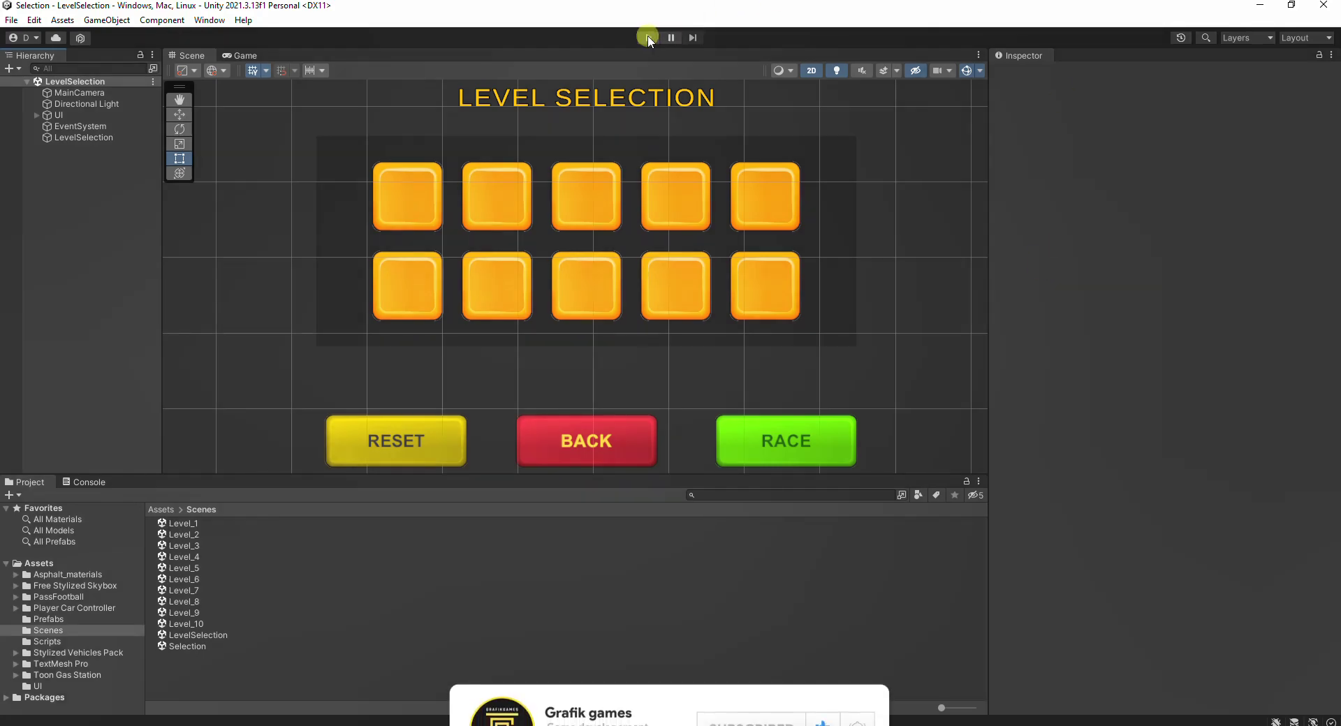
Step: Play-test the level selection screen by running levels 1, 2 and 3, trying the reset button, and stopping play mode
click(412, 210)
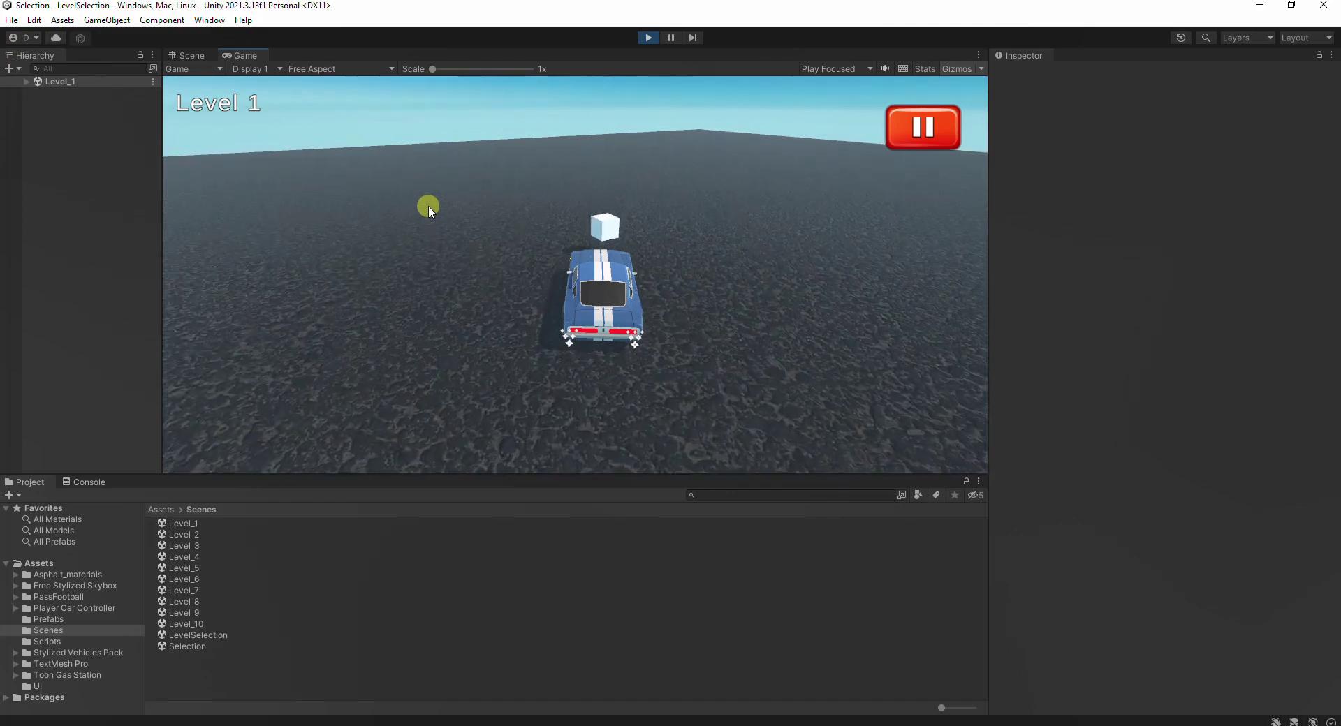
click(503, 207)
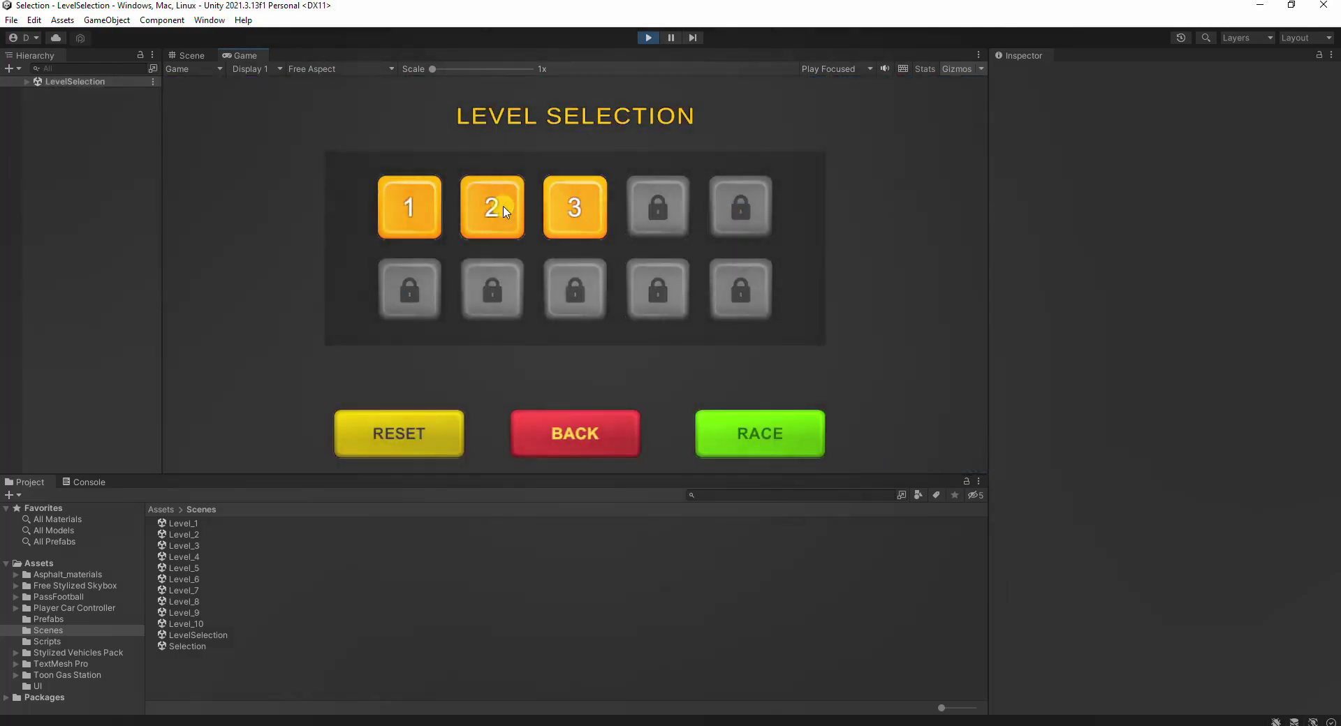
click(559, 205)
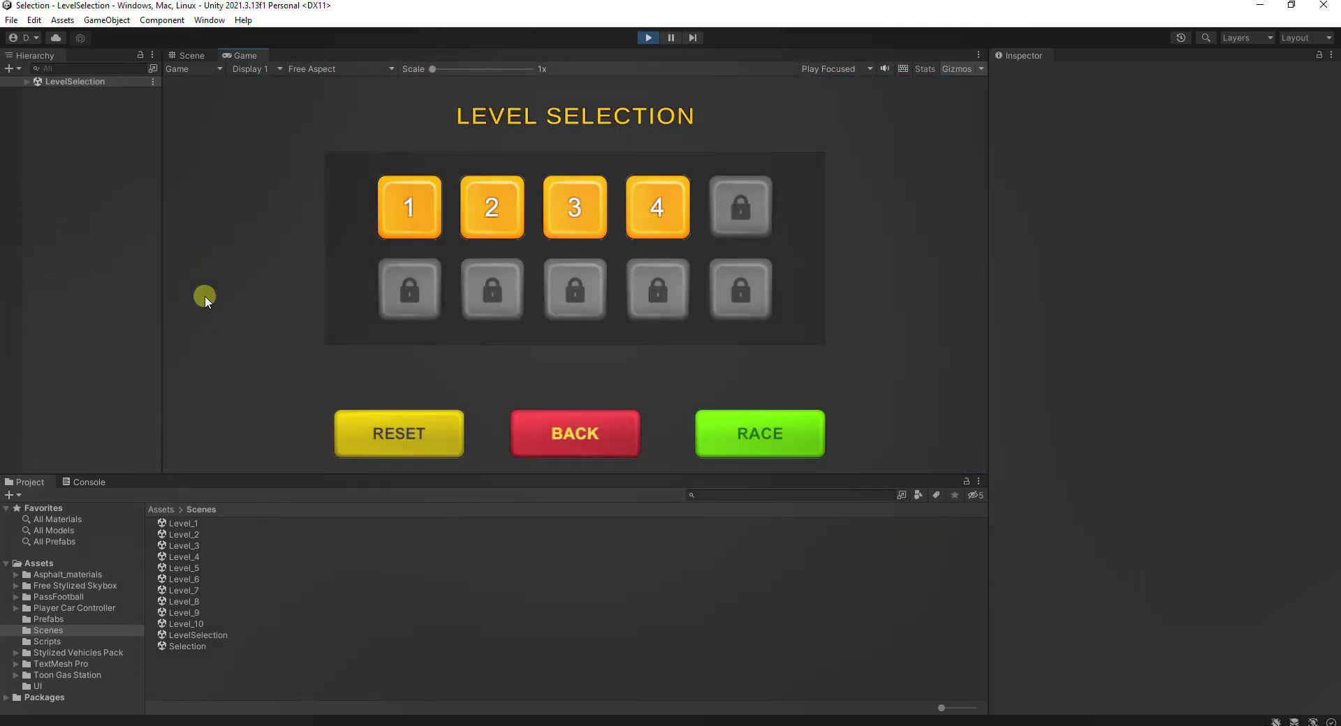
click(416, 432)
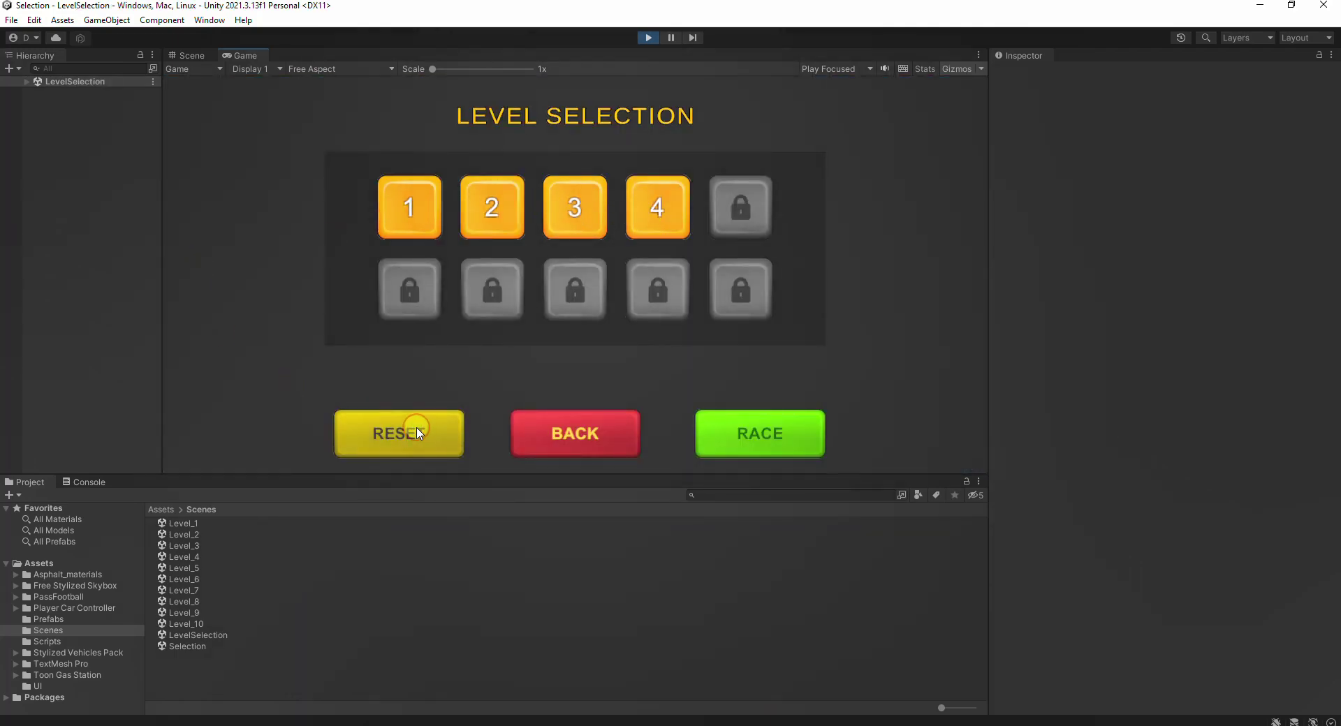
click(647, 38)
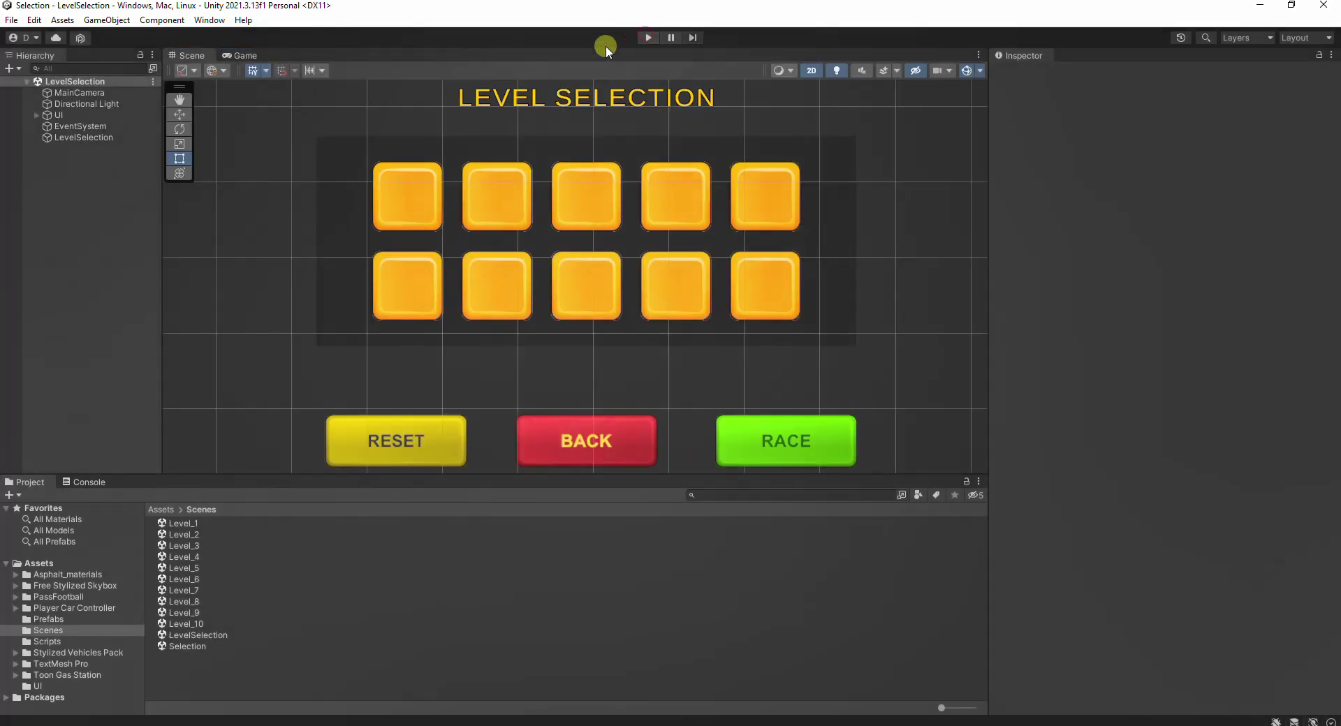
Step: Examine the UI canvas hierarchy and the settings of its Background, title text and Lvl panel objects
click(39, 116)
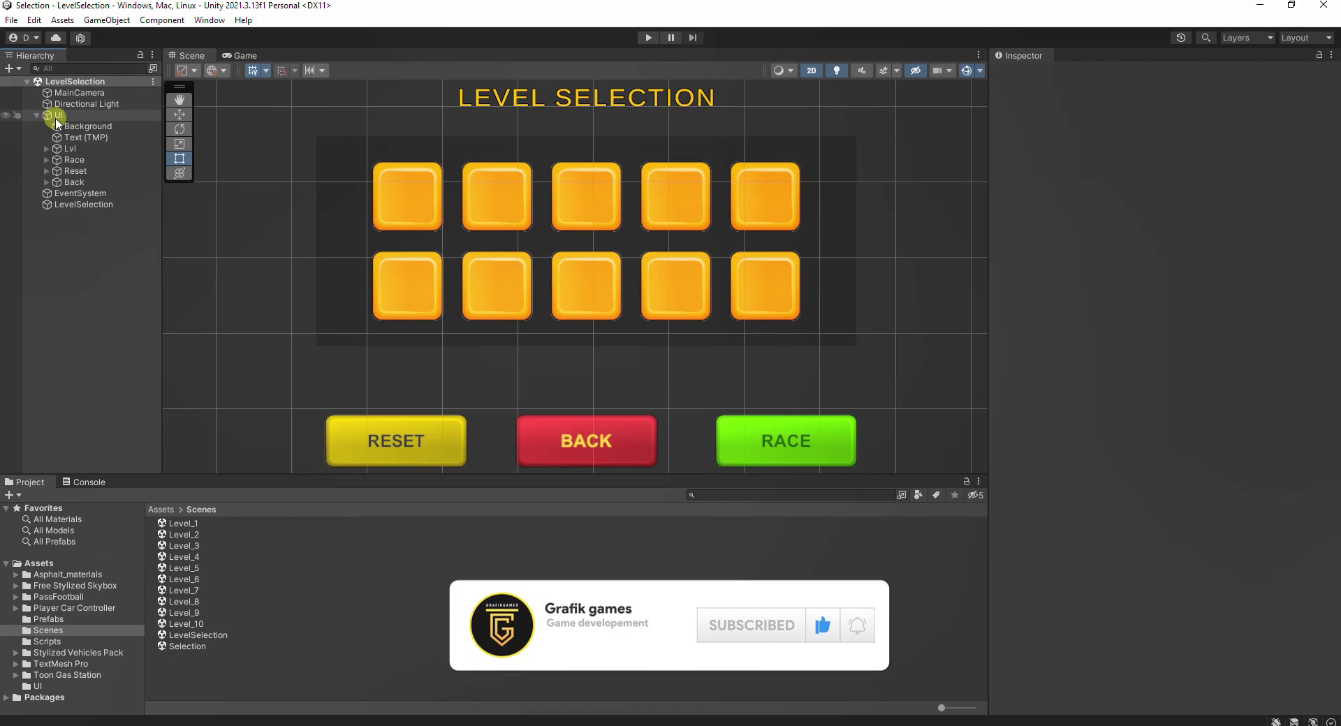
click(138, 116)
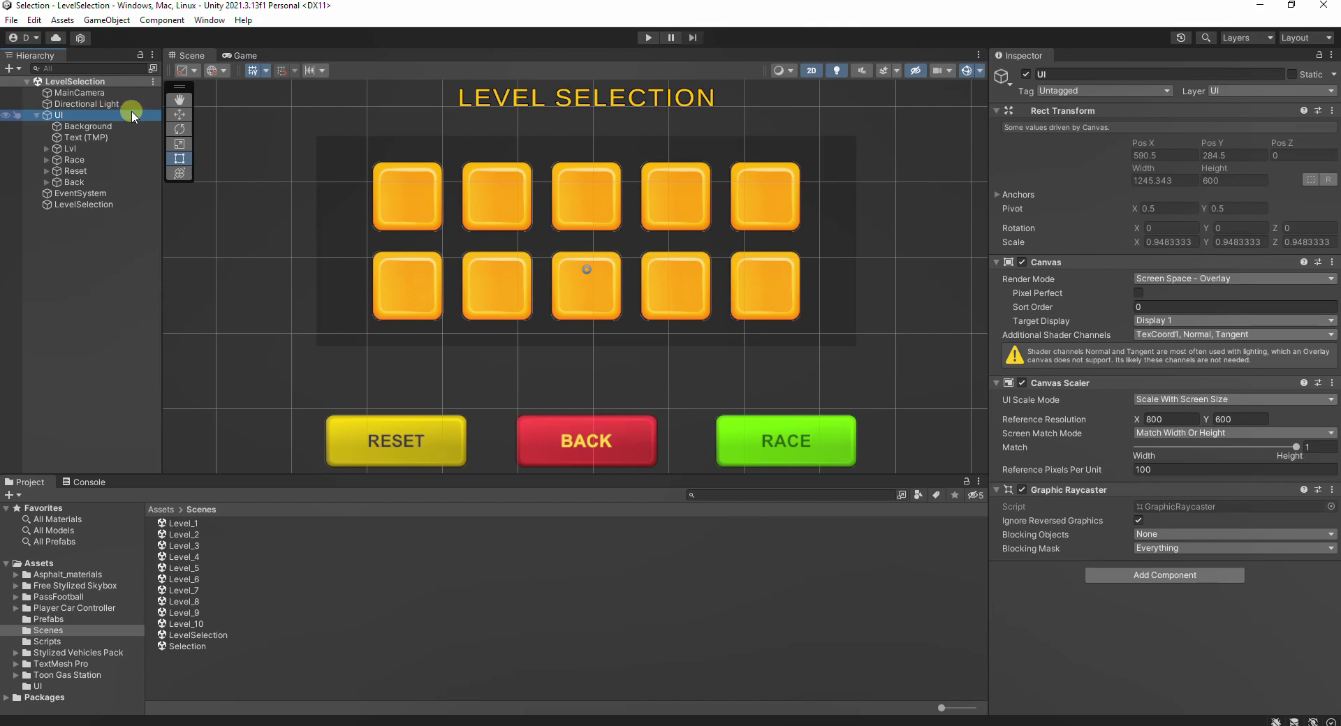
click(93, 127)
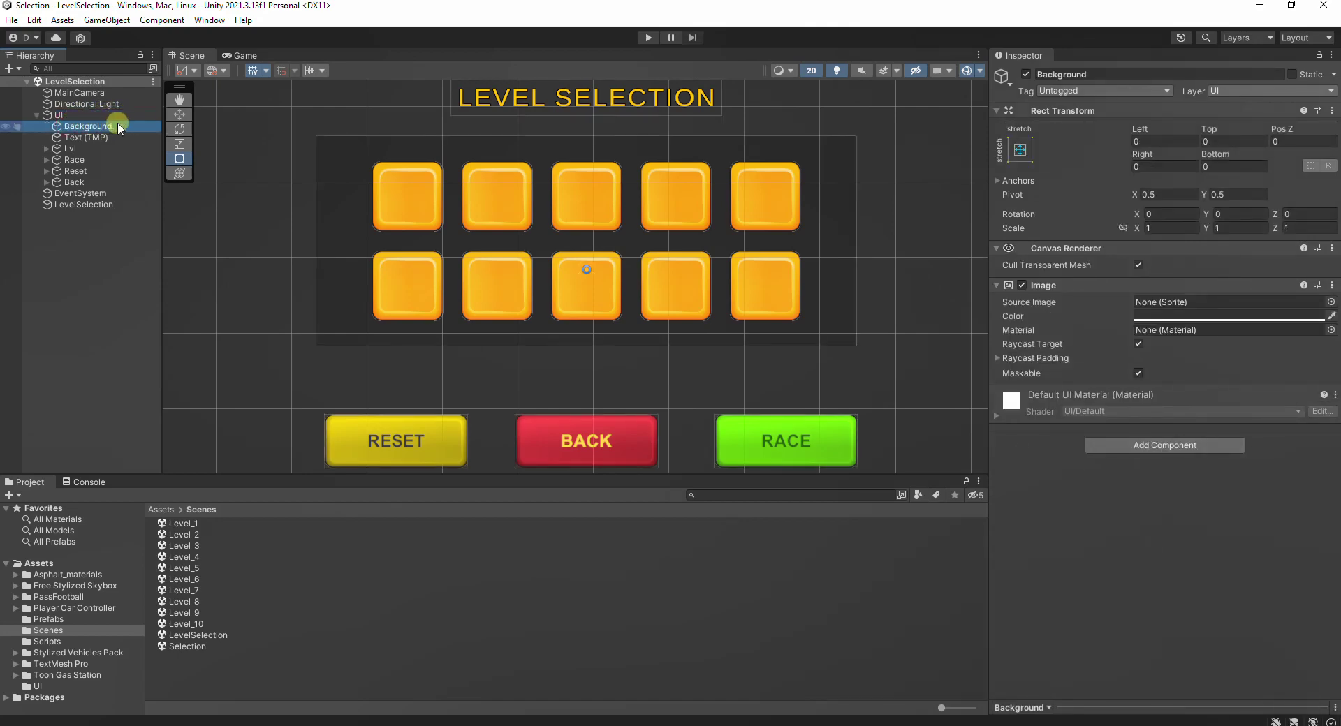
right_click(118, 125)
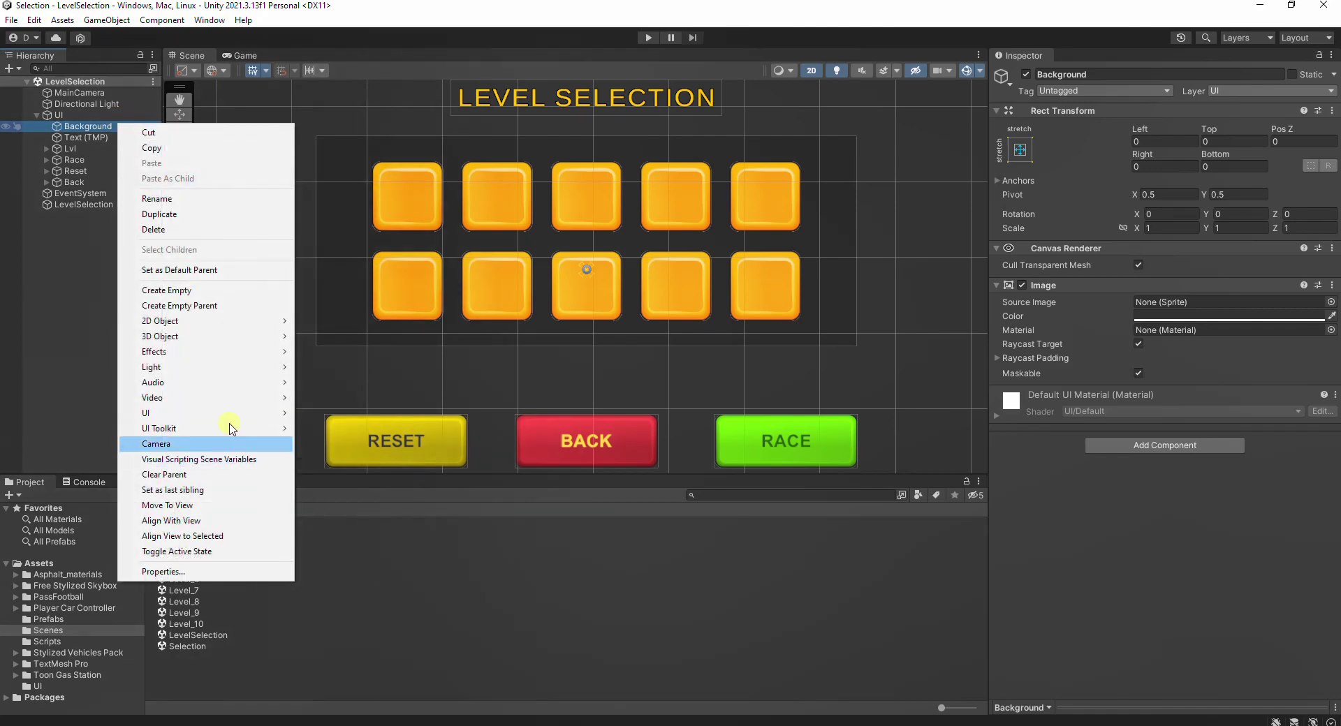
mouse_move(259, 415)
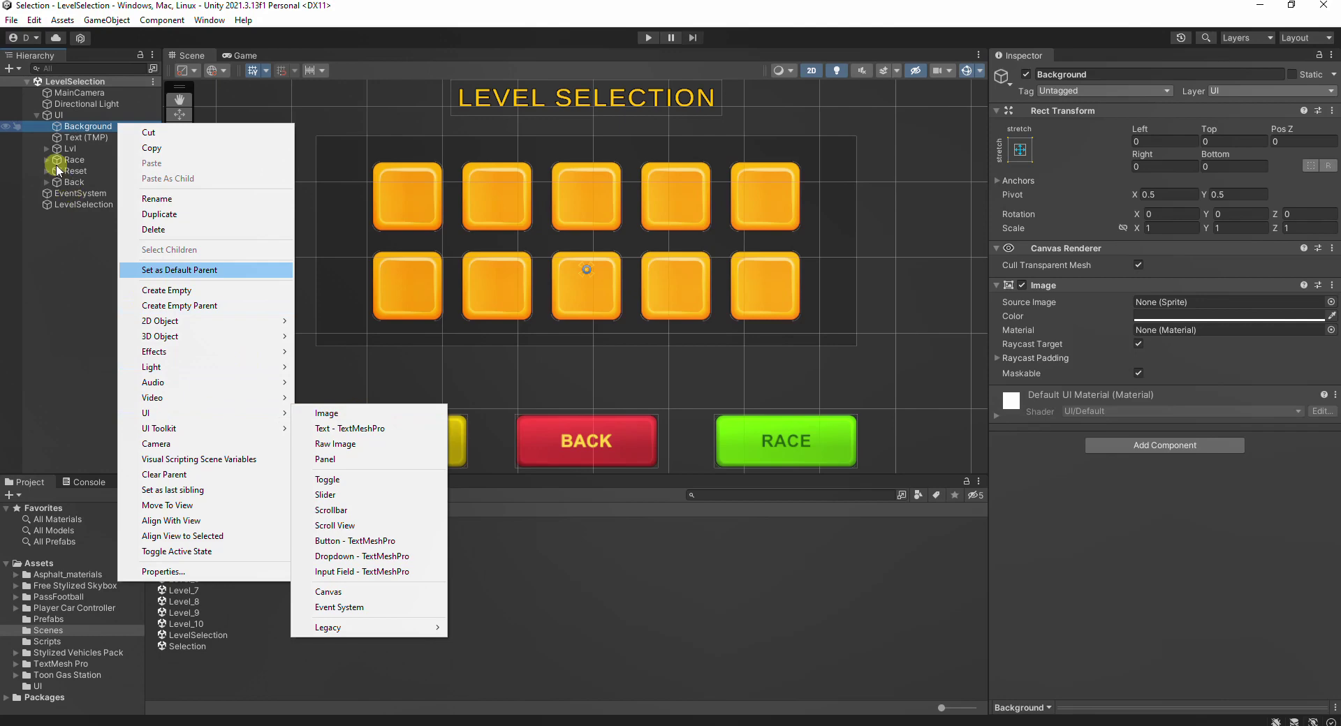
click(89, 125)
click(116, 138)
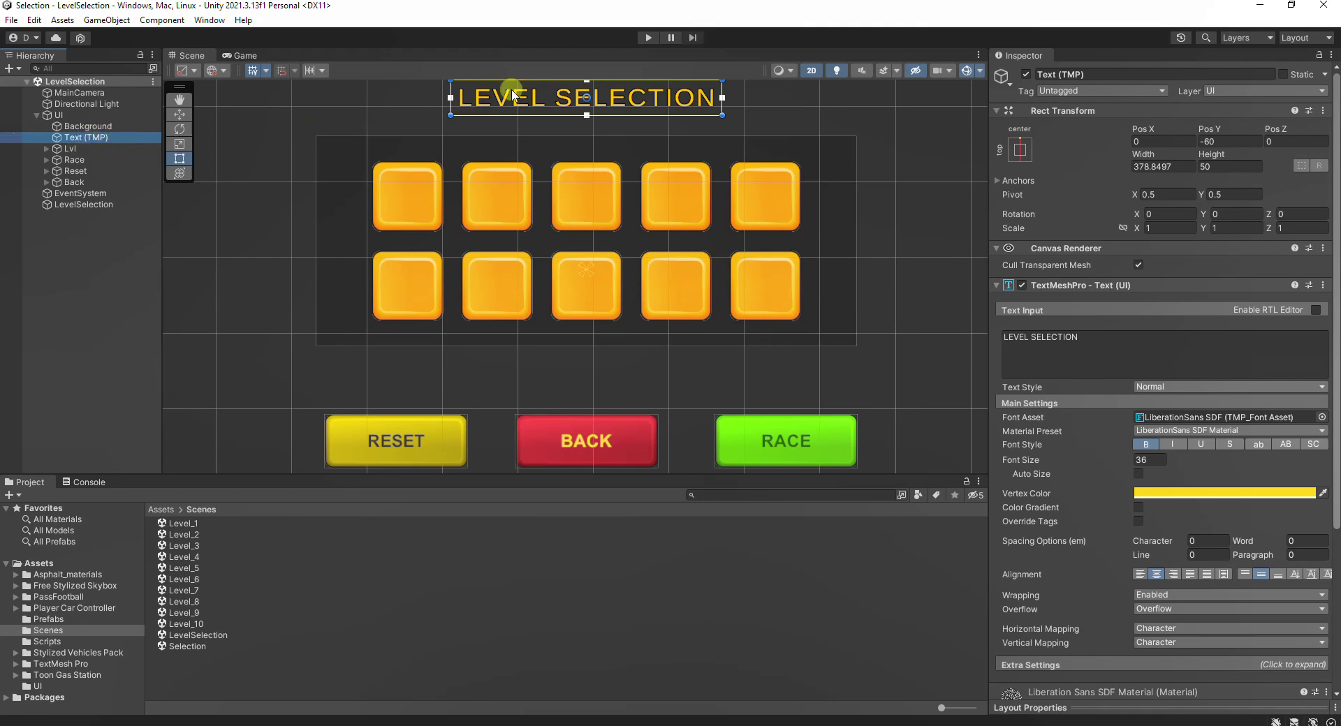
click(87, 151)
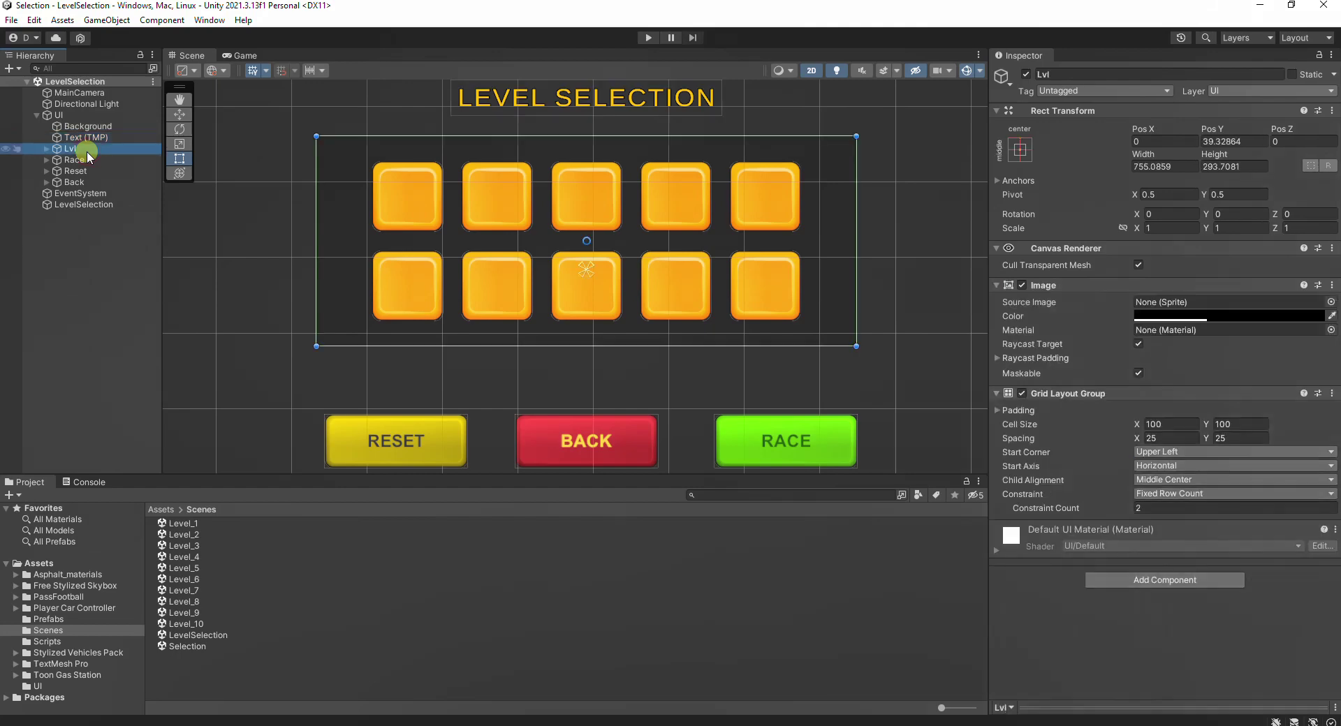
right_click(98, 151)
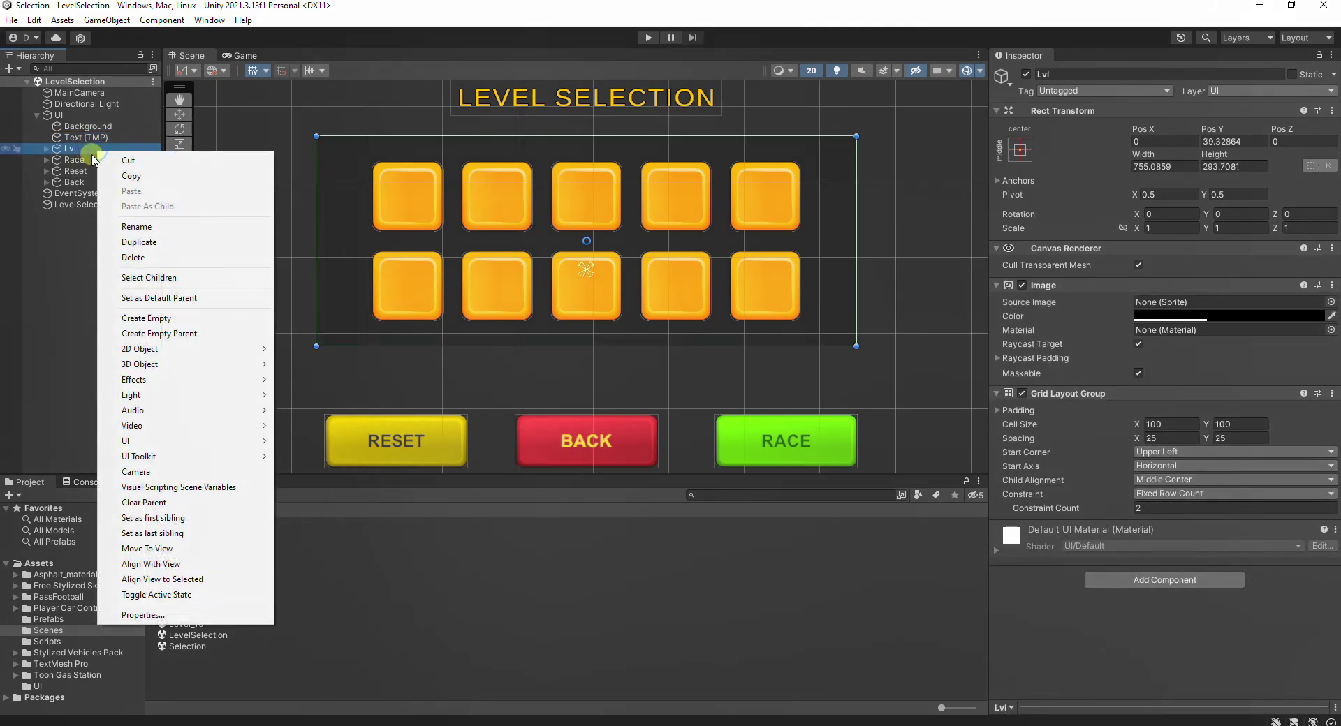
mouse_move(180, 440)
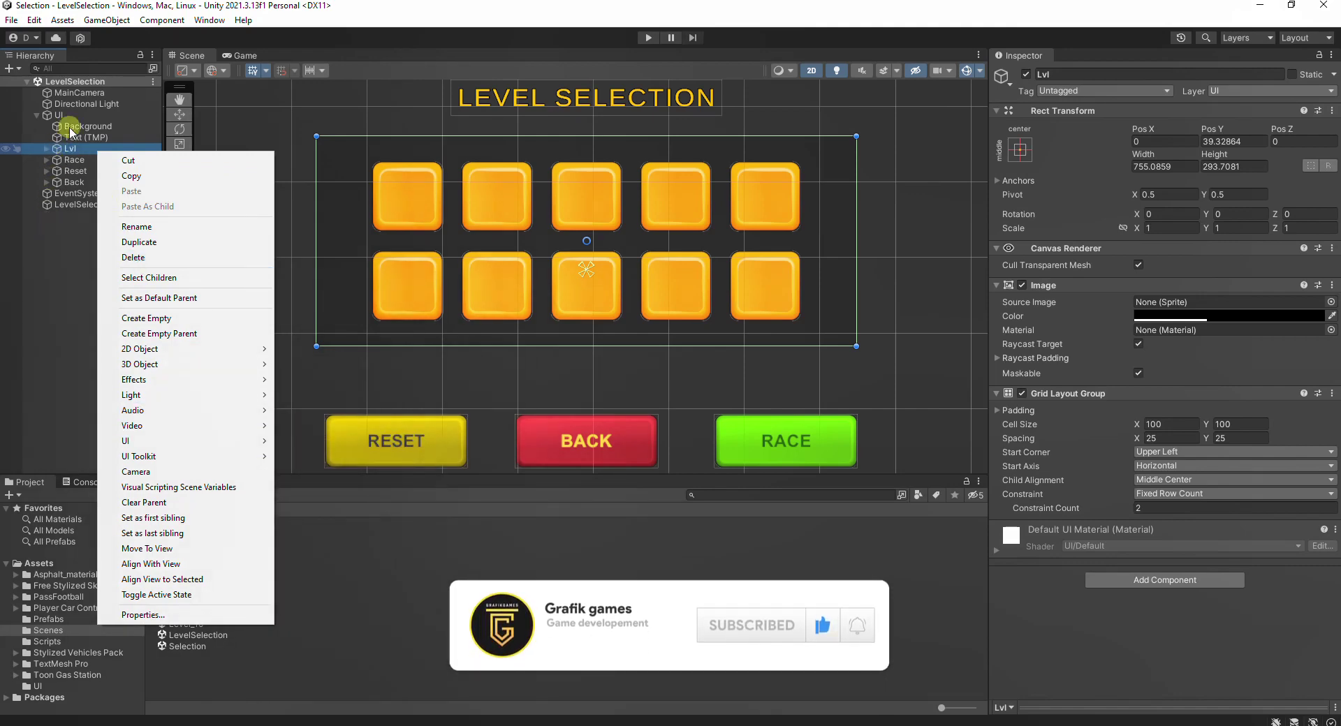
click(75, 150)
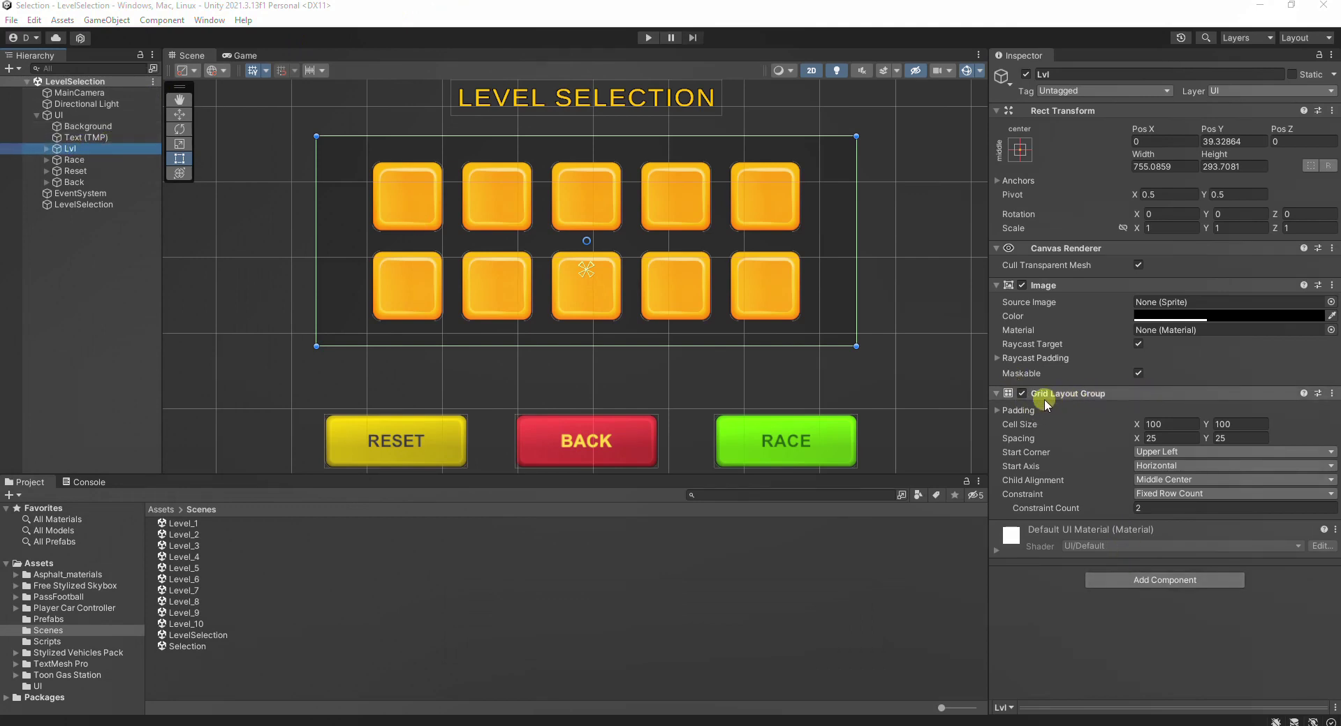
click(1110, 580)
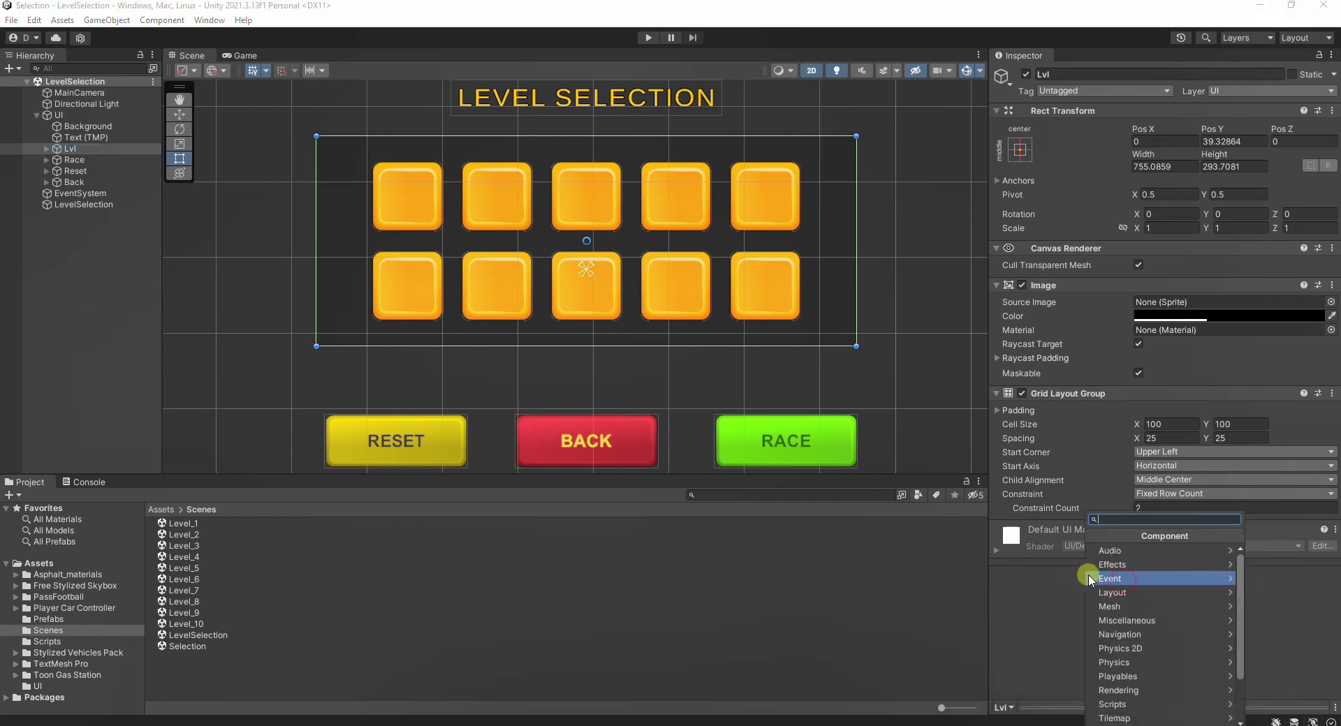
text(g)
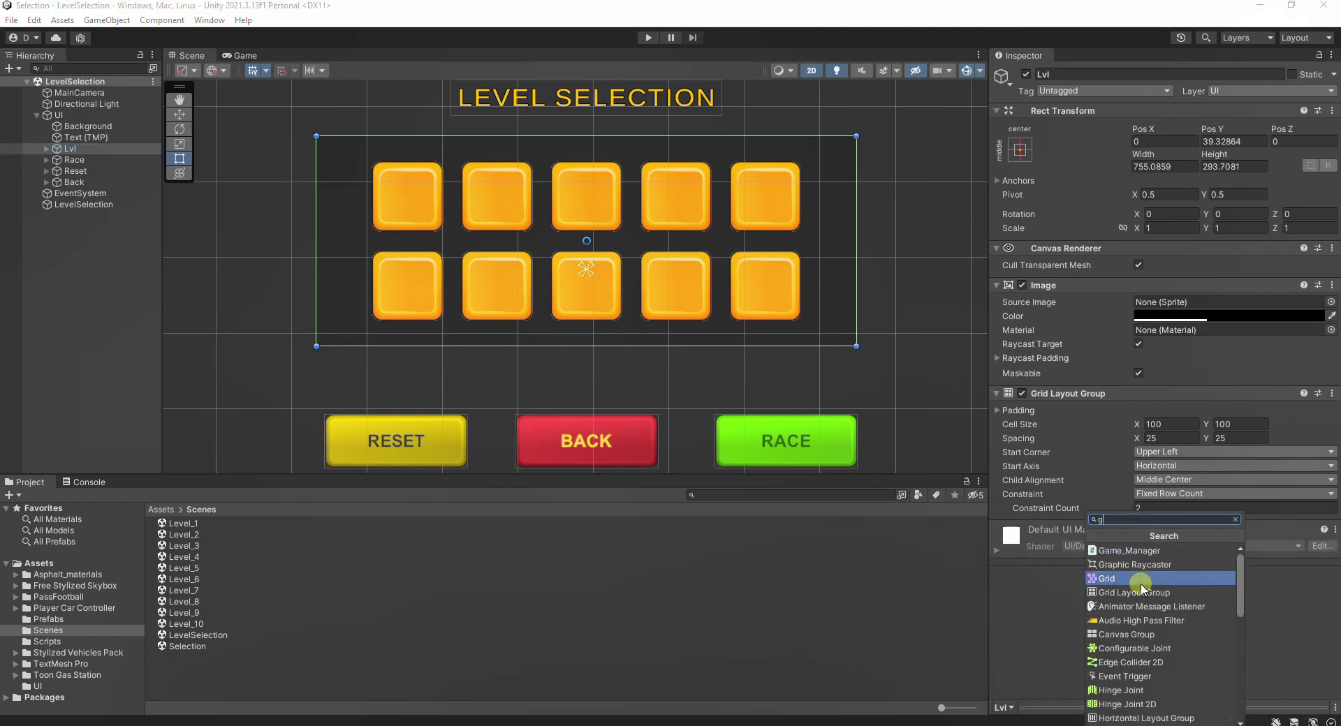
click(1239, 521)
Step: Review the cell size, spacing, child alignment, constraint and constraint count in the Lvl panel's Grid Layout Group
click(1158, 424)
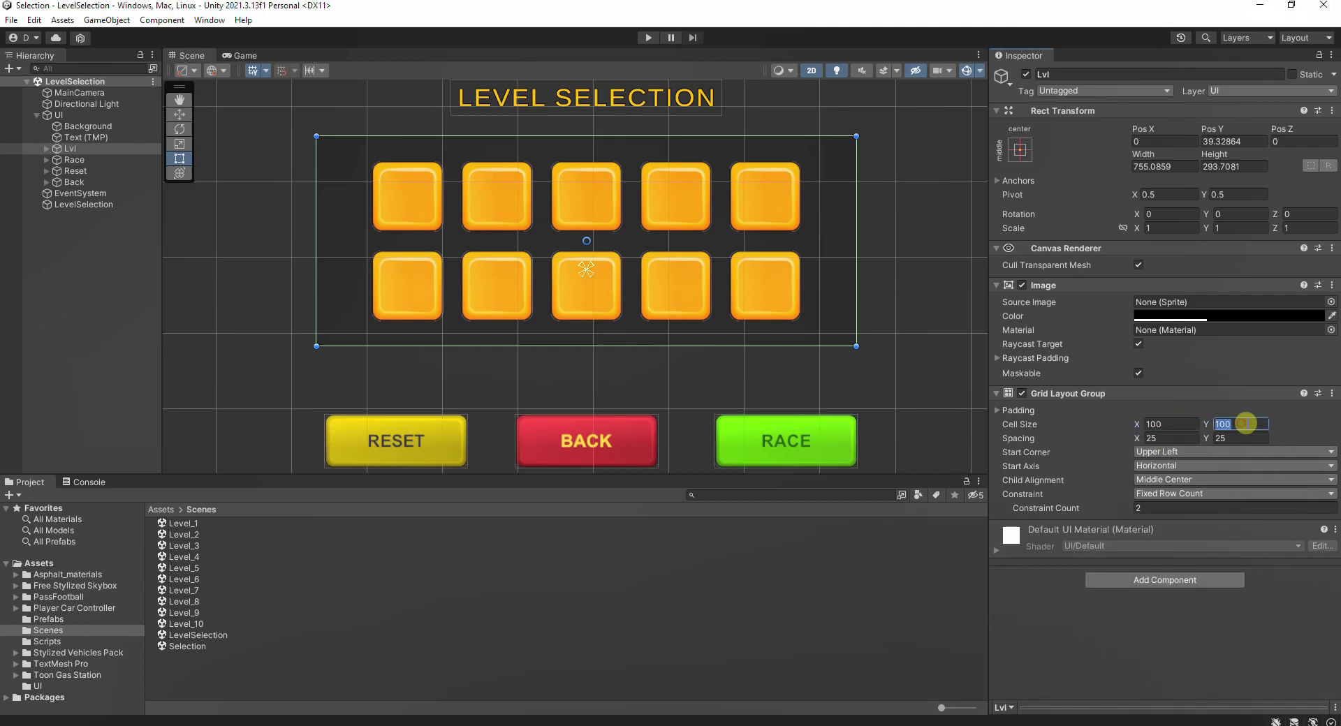
click(1172, 438)
click(1232, 438)
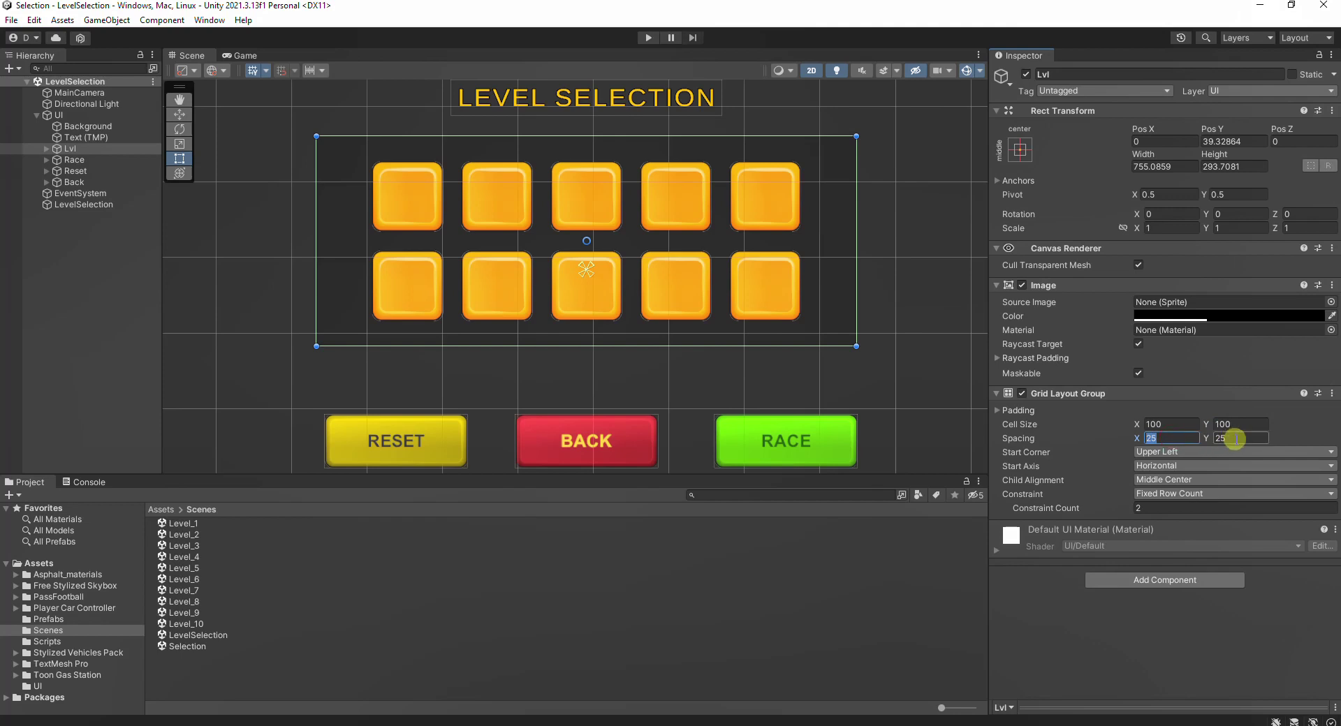
click(1146, 480)
click(1161, 555)
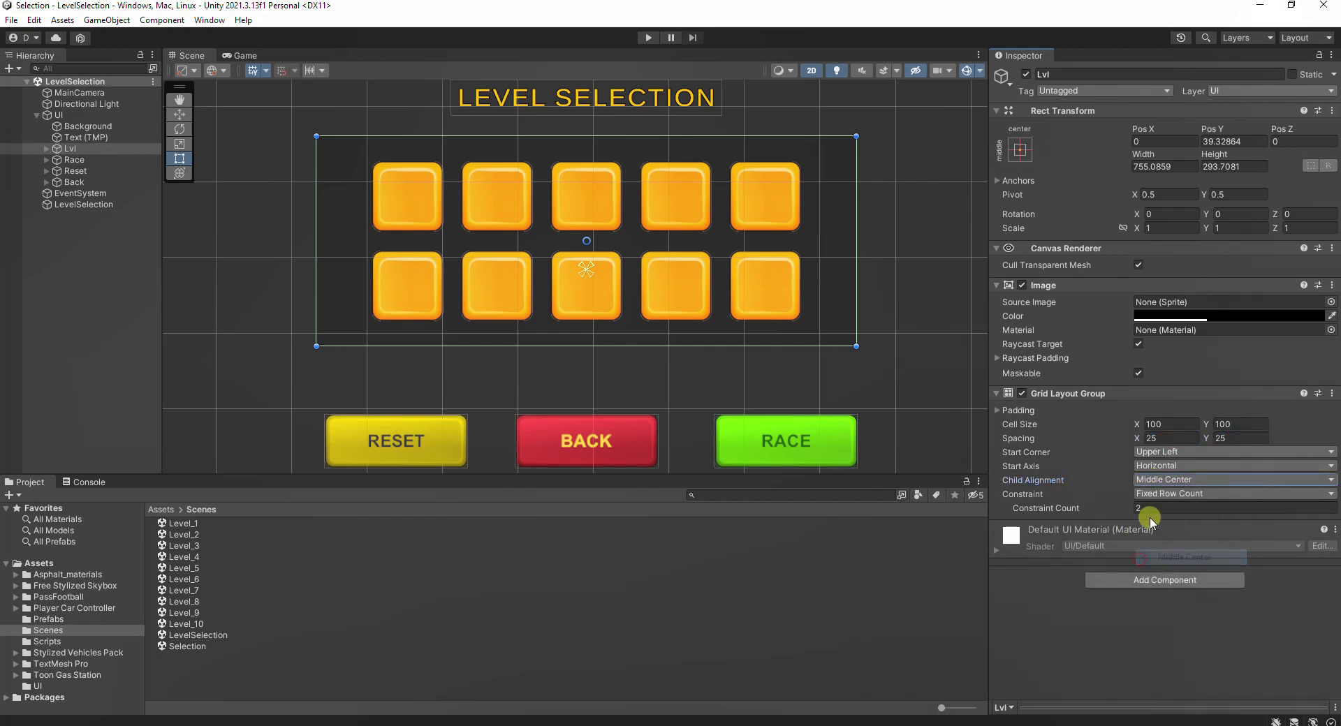
click(1153, 494)
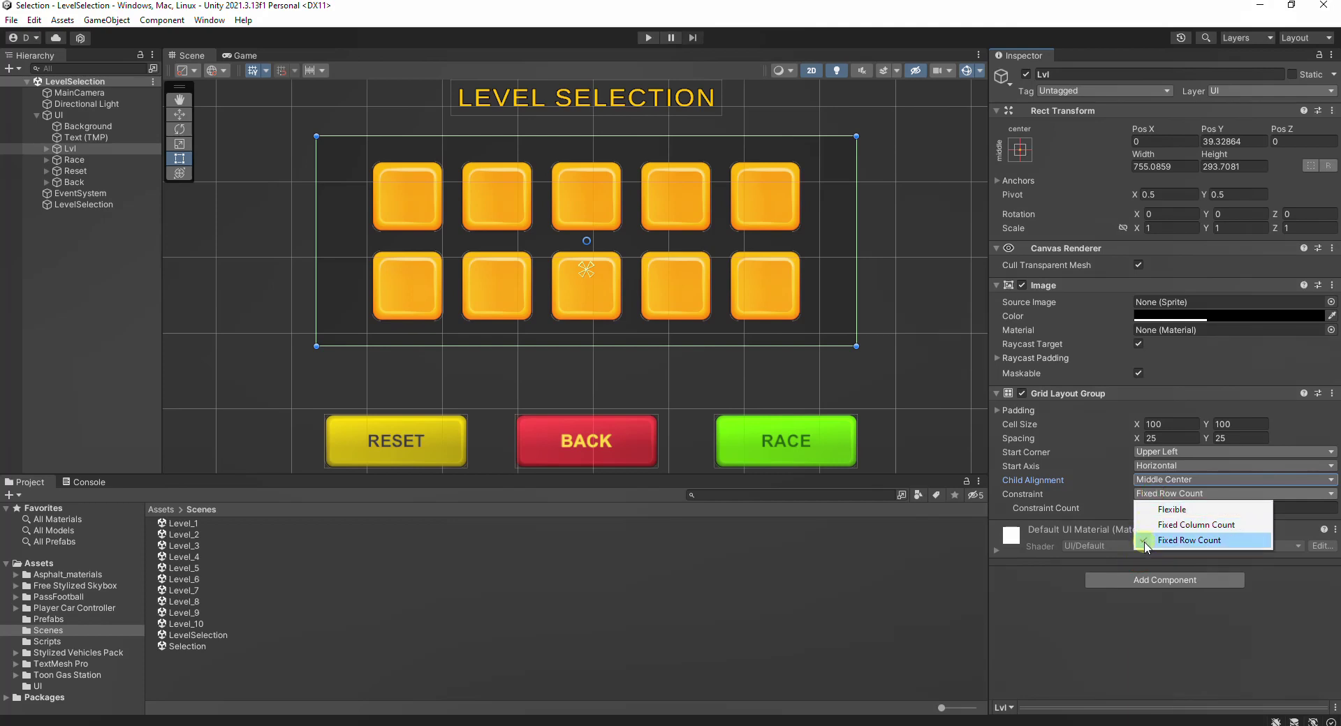
click(1247, 541)
click(1156, 509)
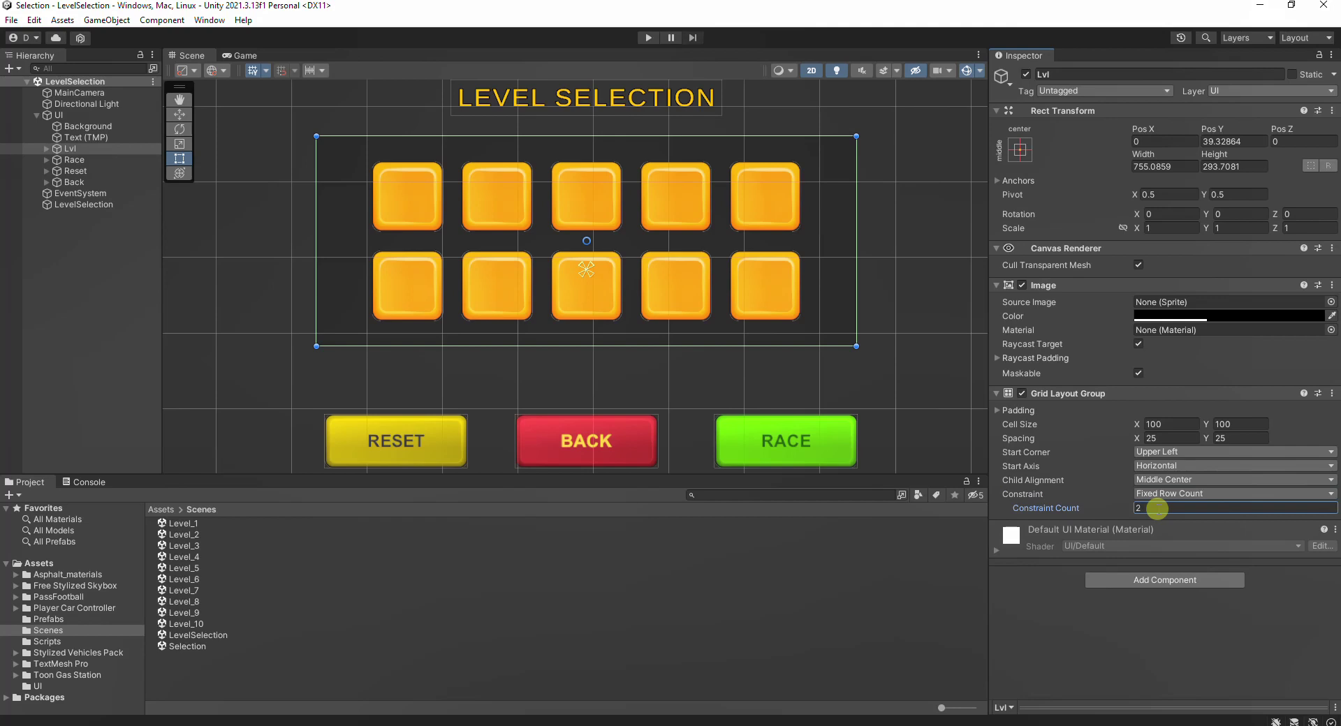
Step: Examine the first button inside the Lvl panel and the Level sprites in the project's UI assets folder
click(75, 150)
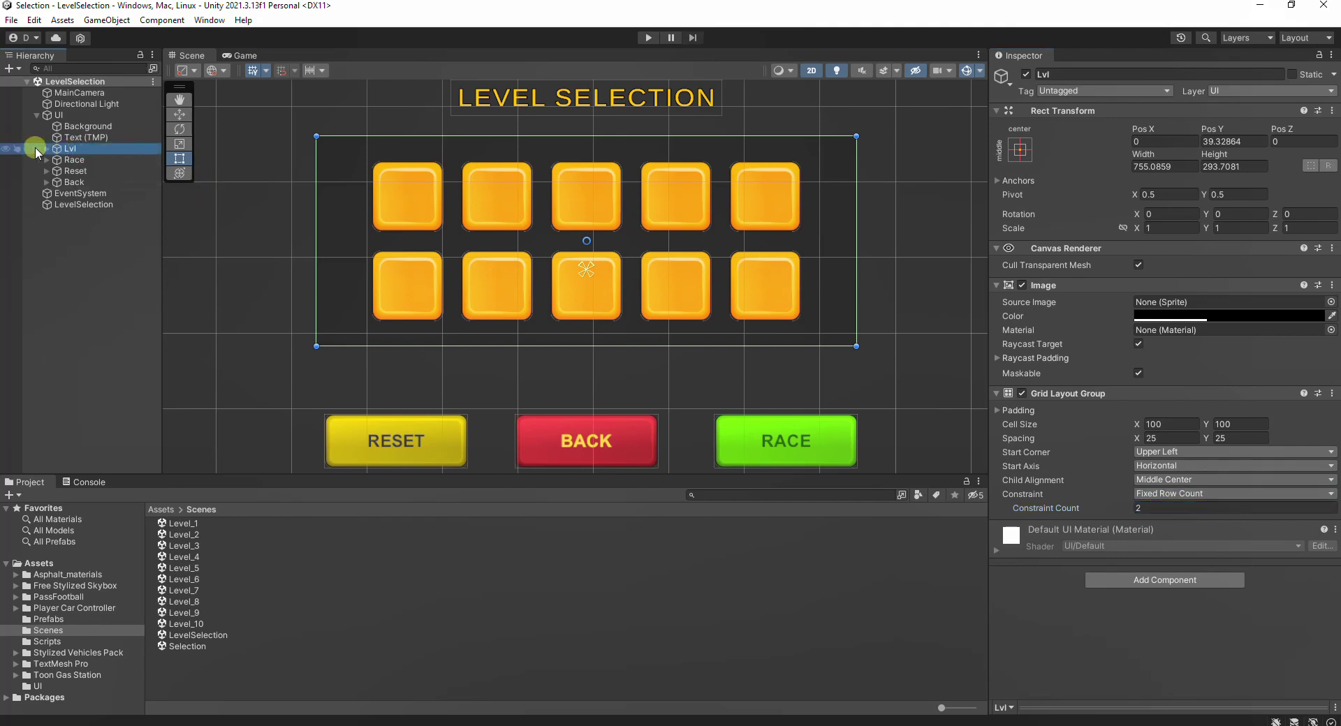
click(42, 148)
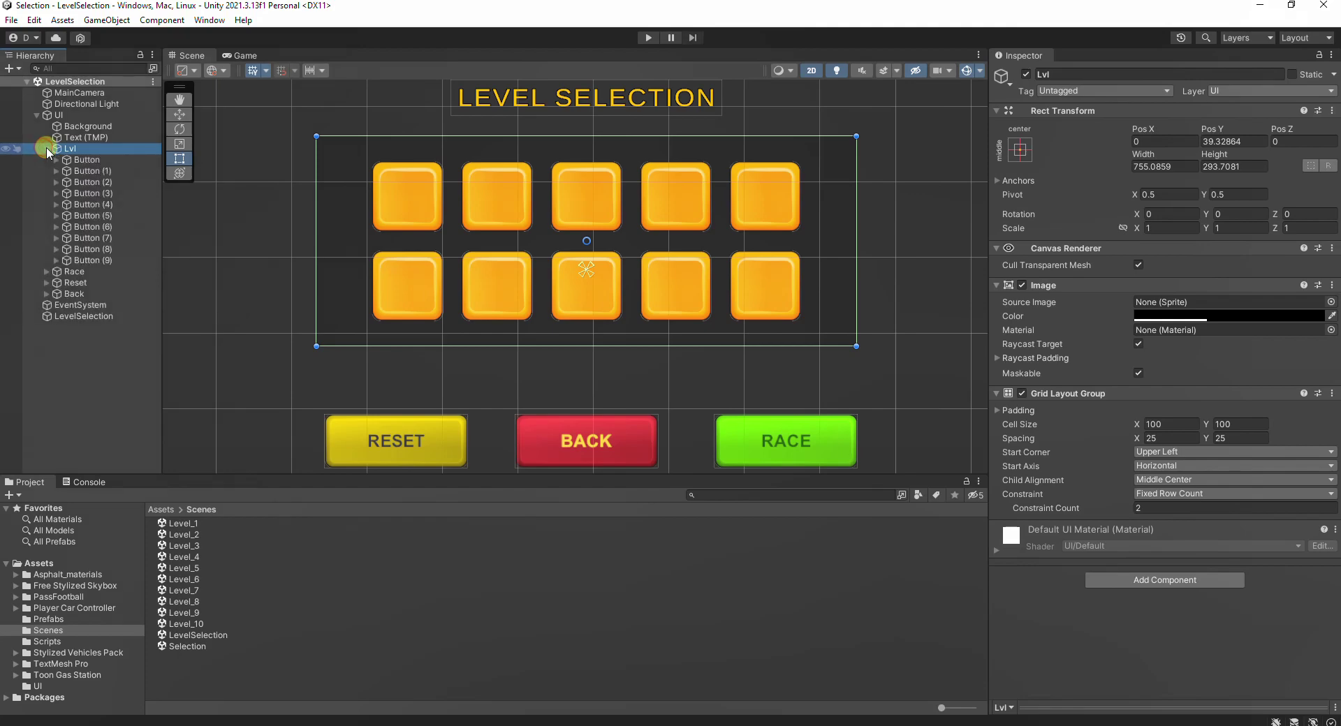
click(86, 160)
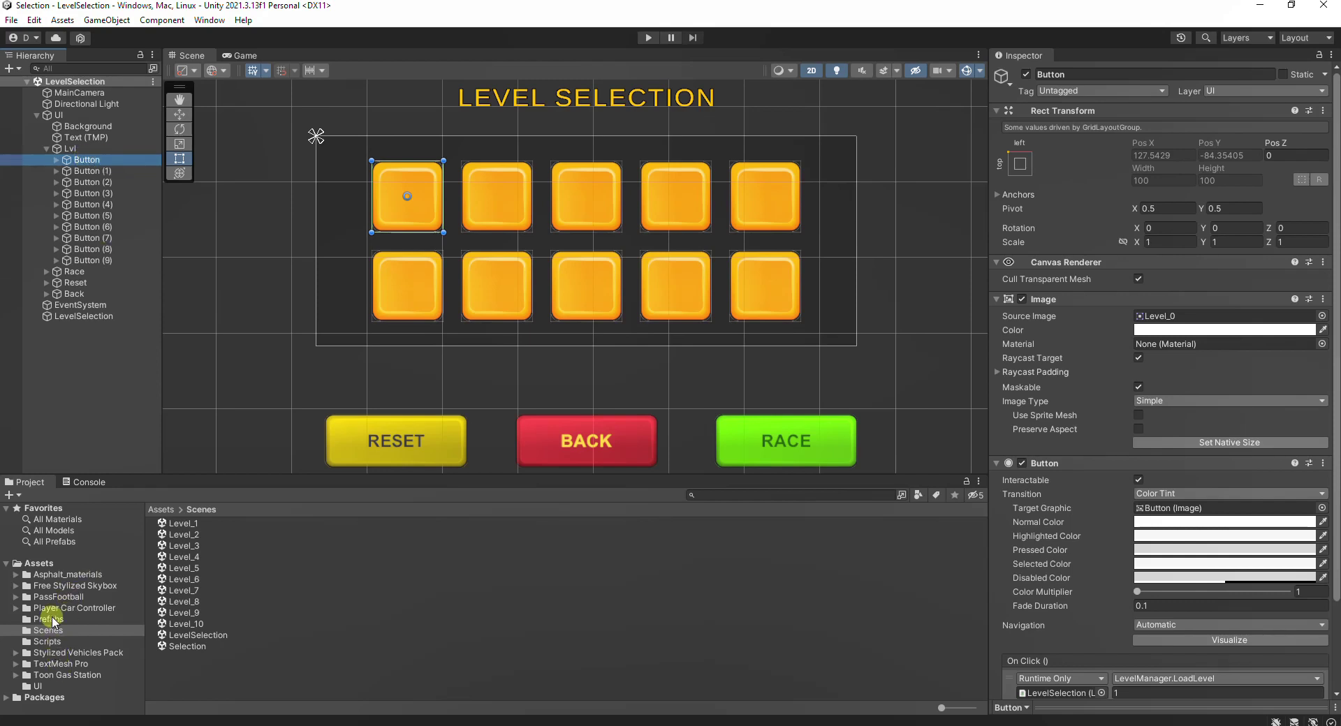
click(38, 687)
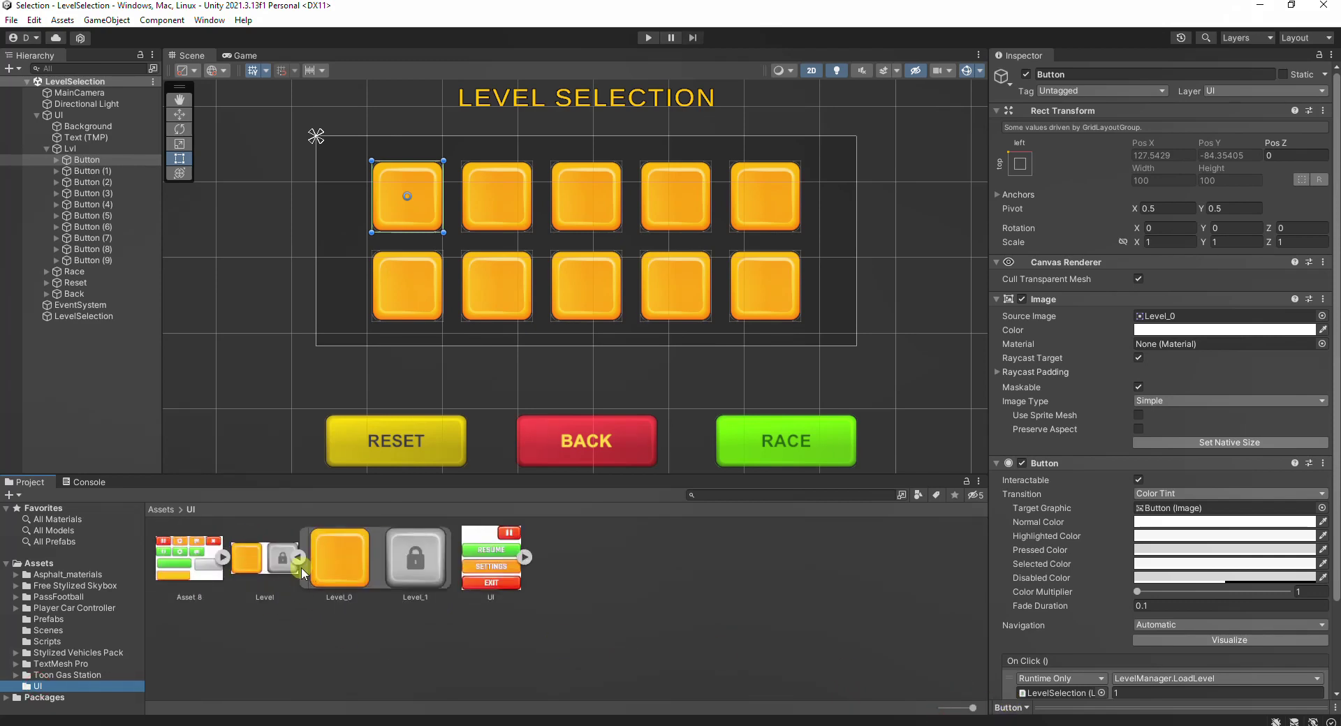
drag(389, 577, 46, 155)
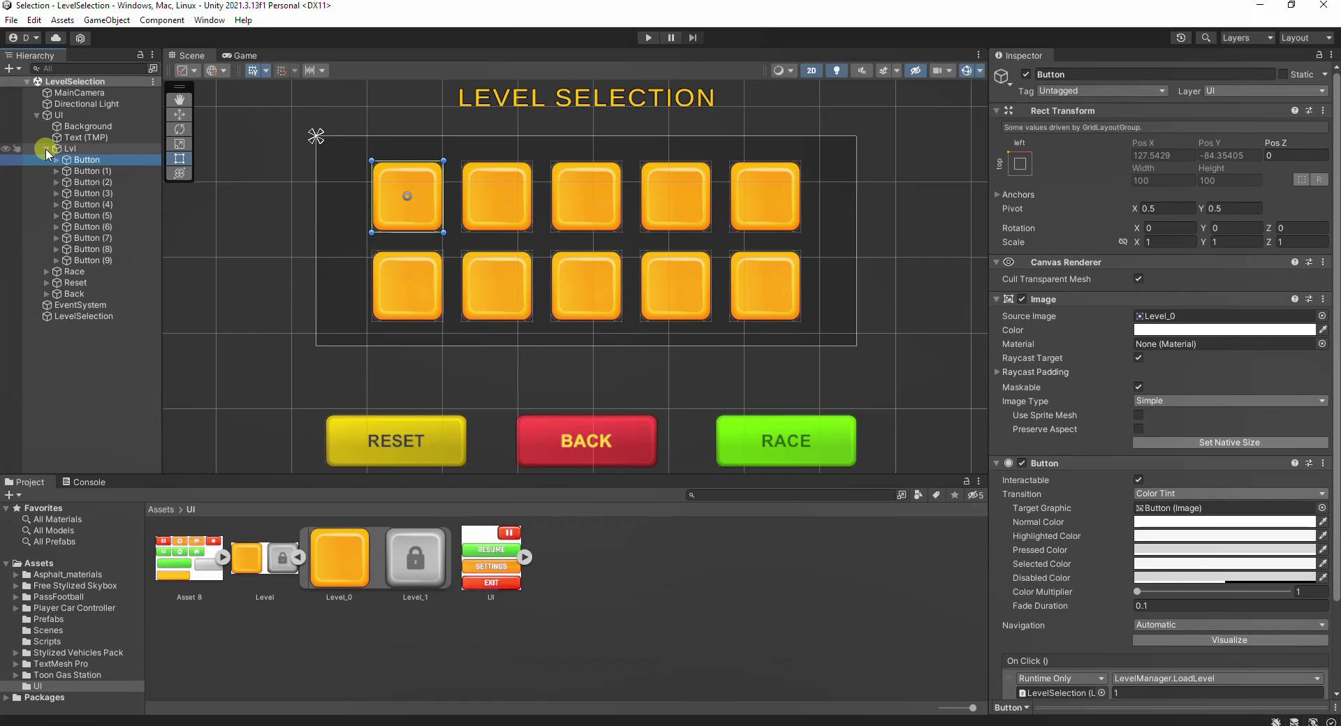
click(88, 162)
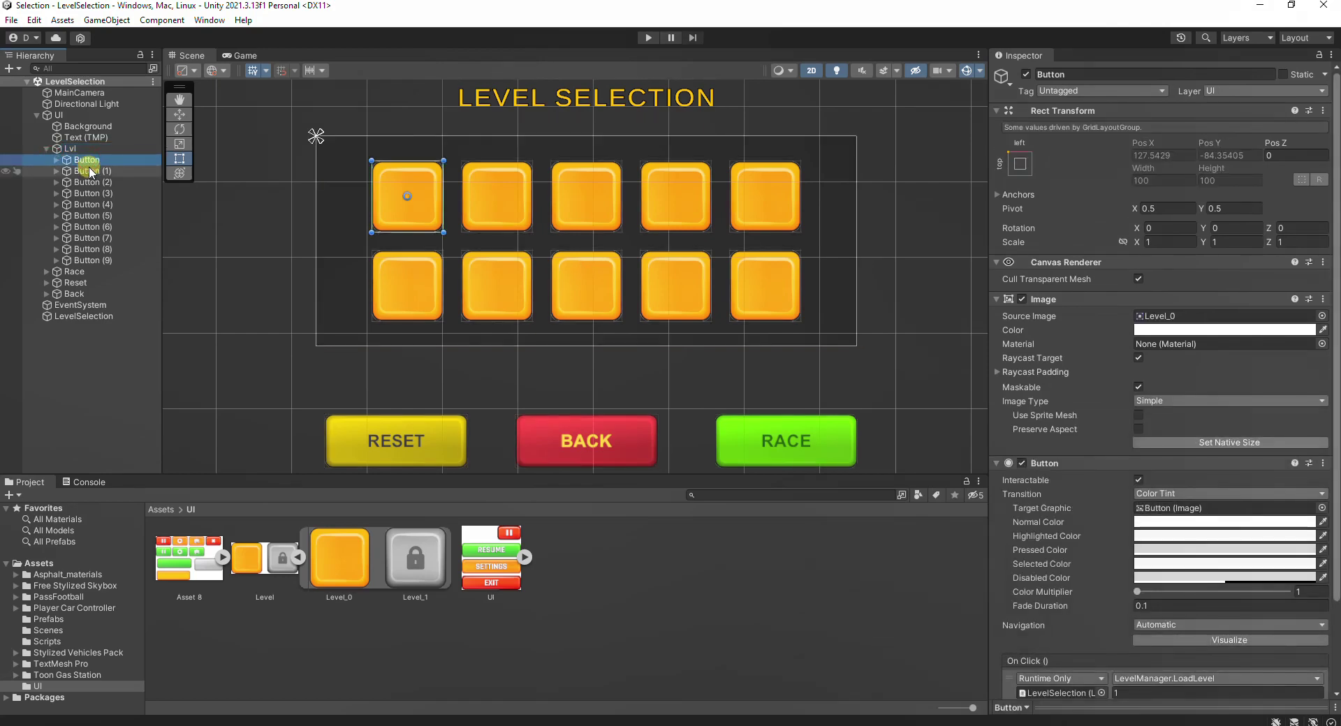
click(47, 149)
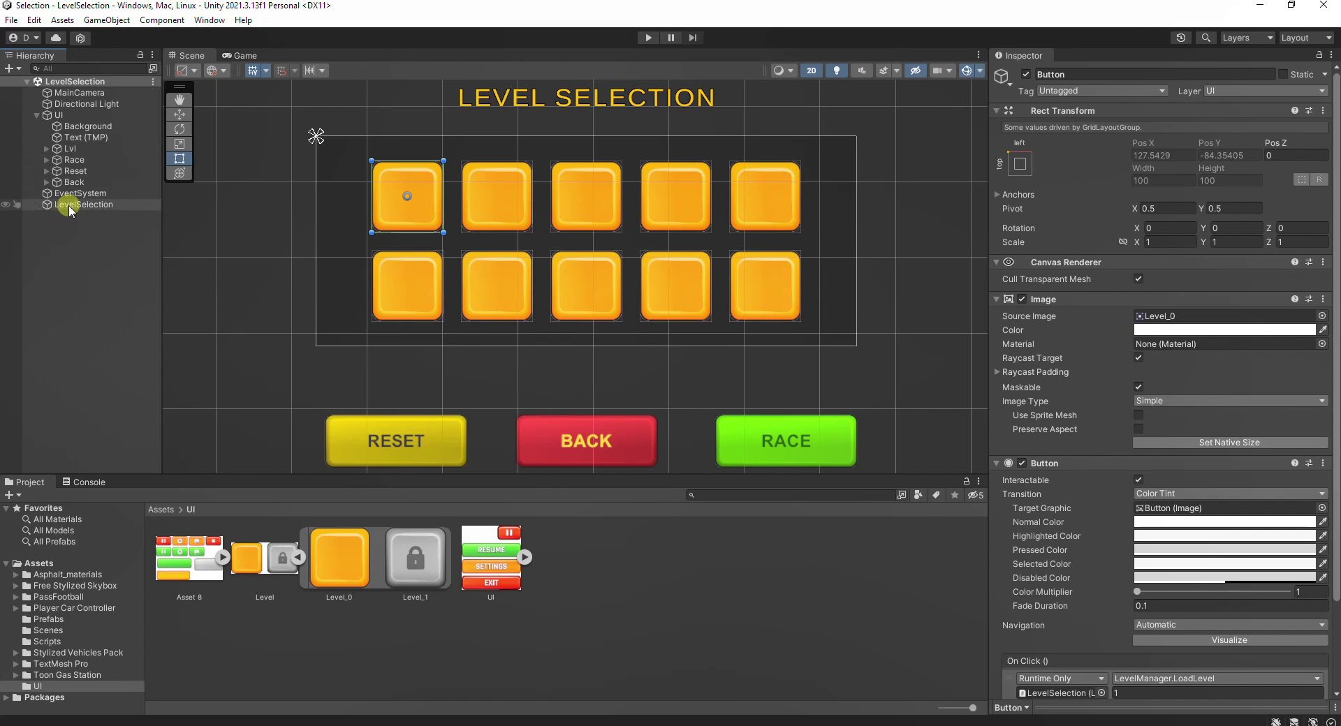
Step: Add an Image named Lock to the UI canvas and assign the Level_1 sprite as its source image
click(72, 116)
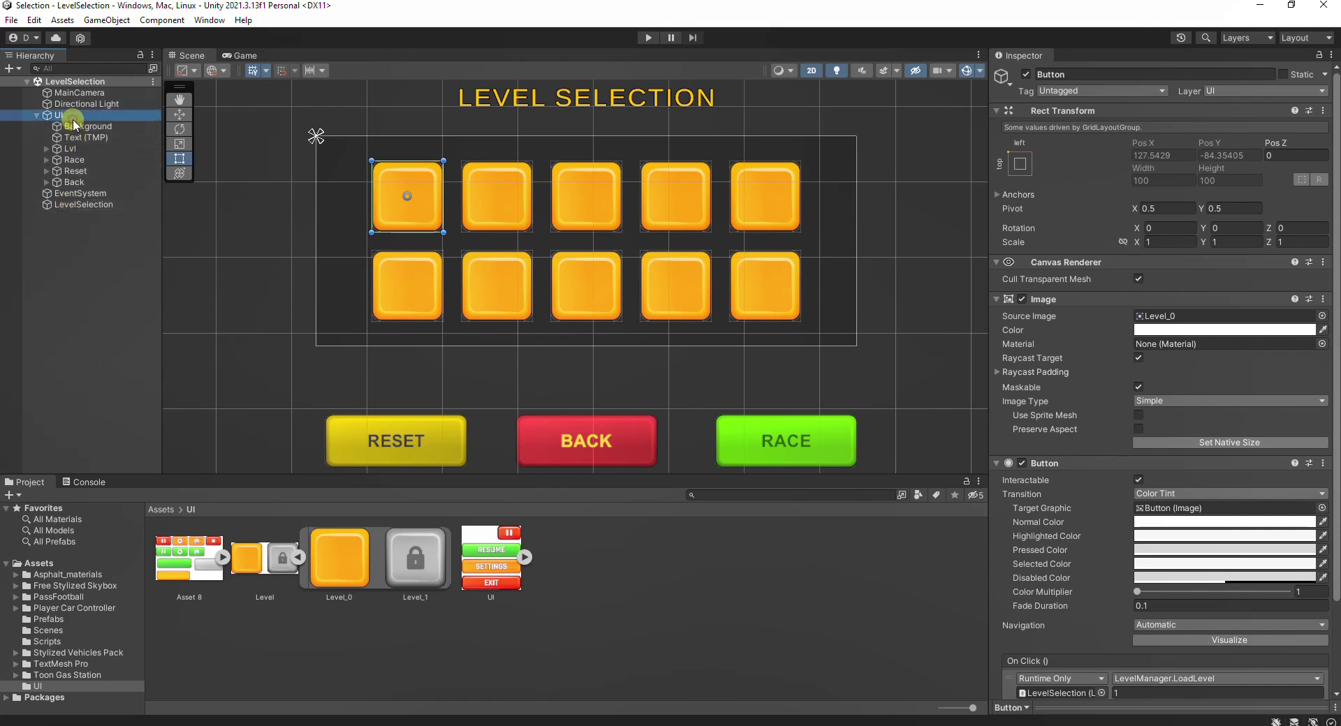
right_click(102, 117)
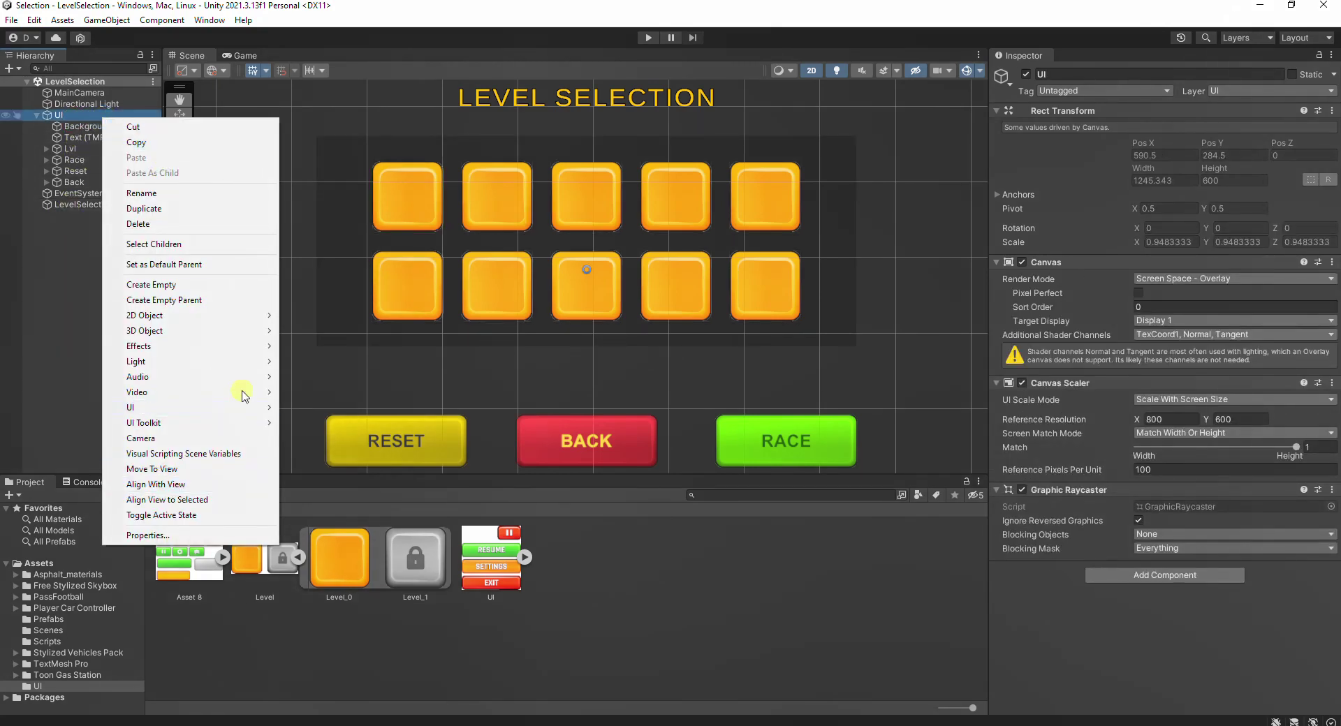
mouse_move(237, 407)
click(307, 410)
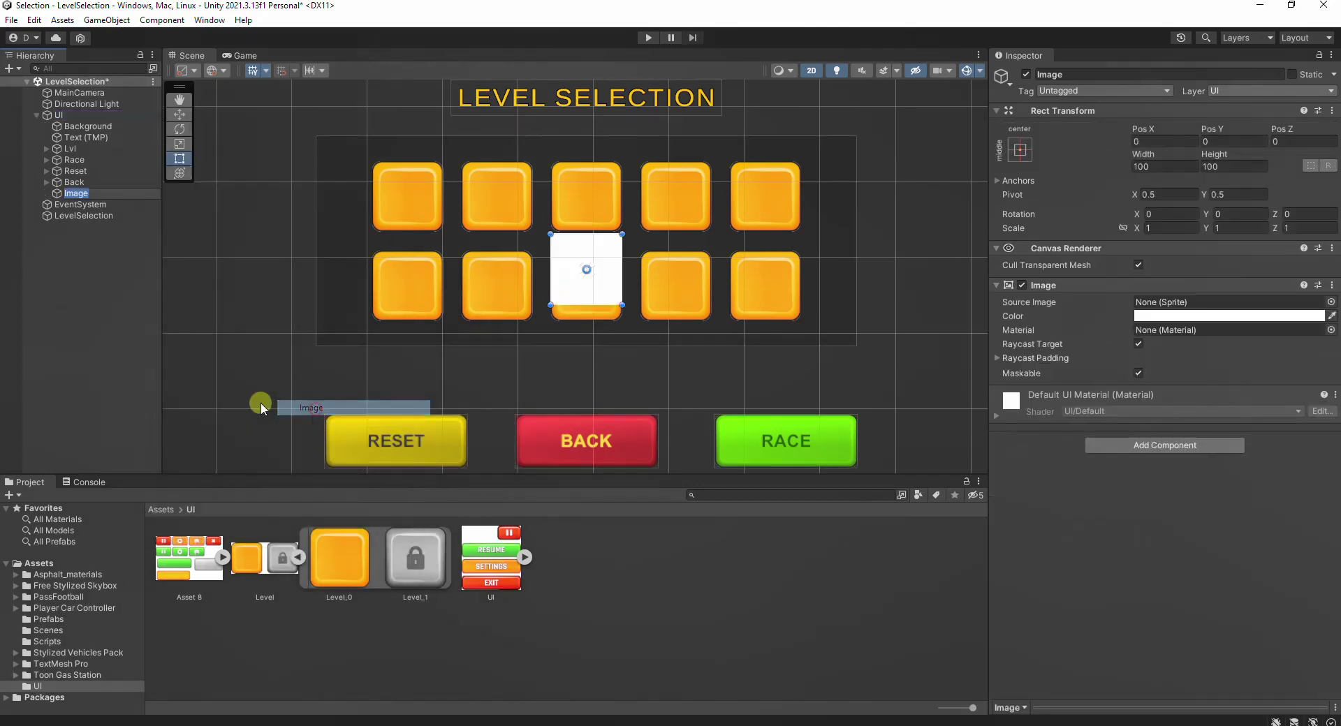
text(Lock)
key(Return)
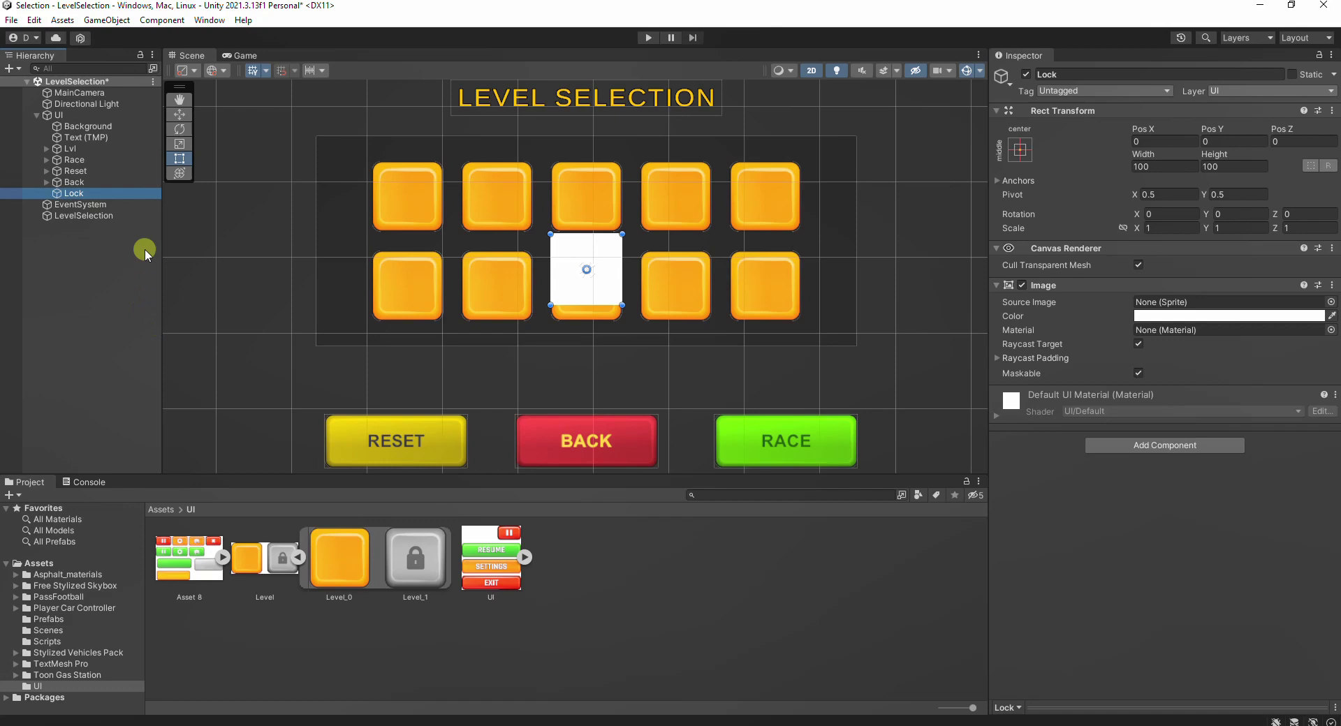
drag(409, 562, 1211, 306)
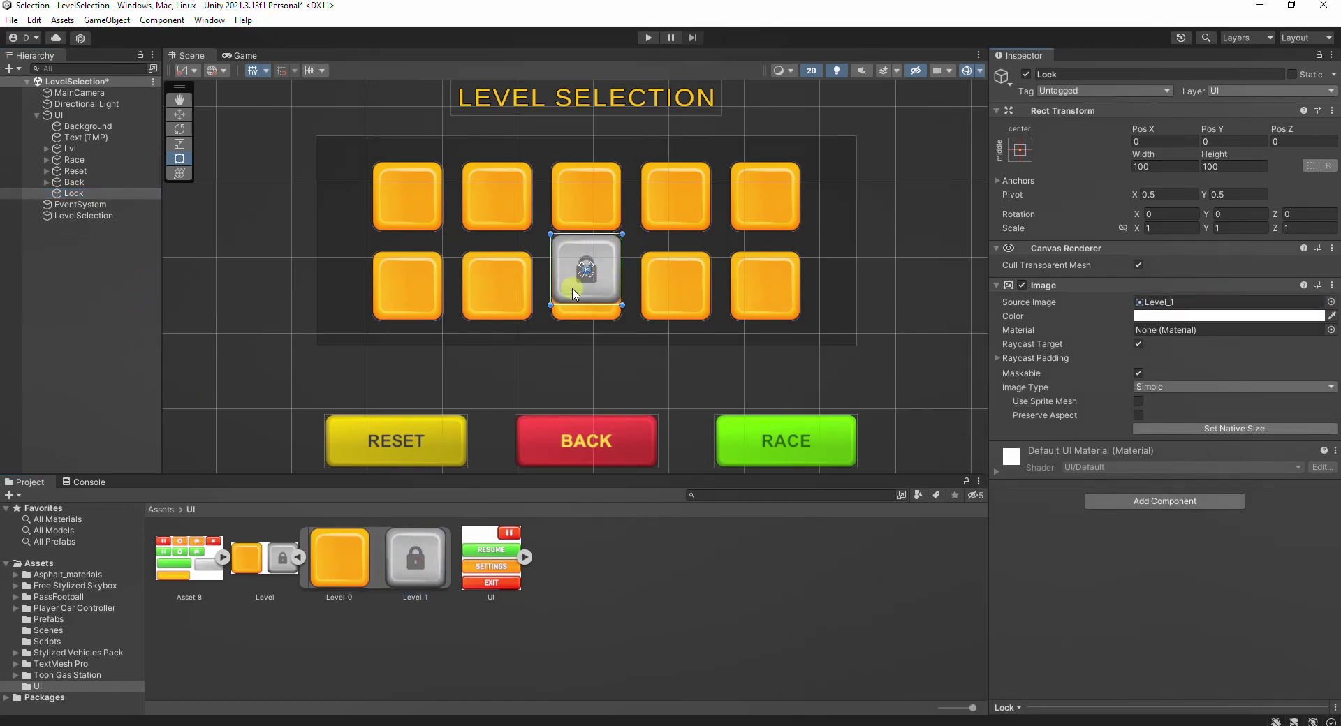
click(95, 195)
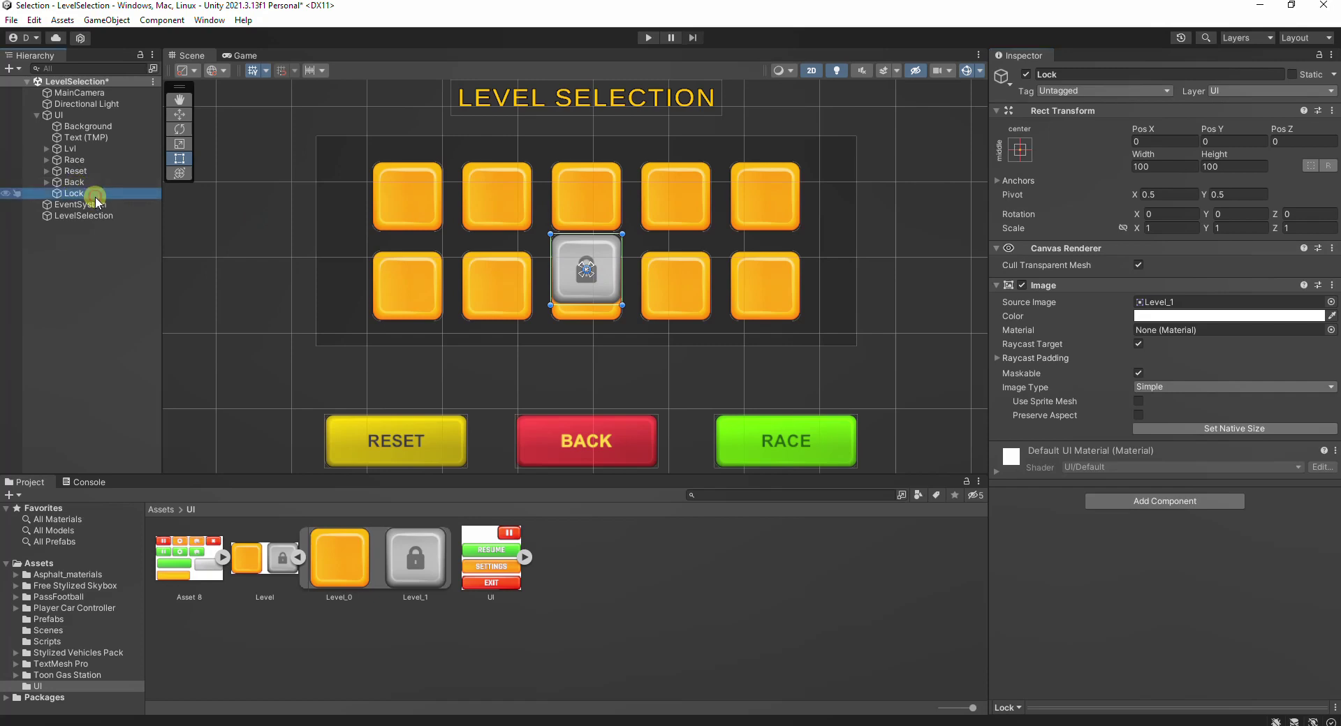
Step: Duplicate the Lock image, rename the copy Unlock, and assign the Level_0 sprite as its source image
key(ctrl+d)
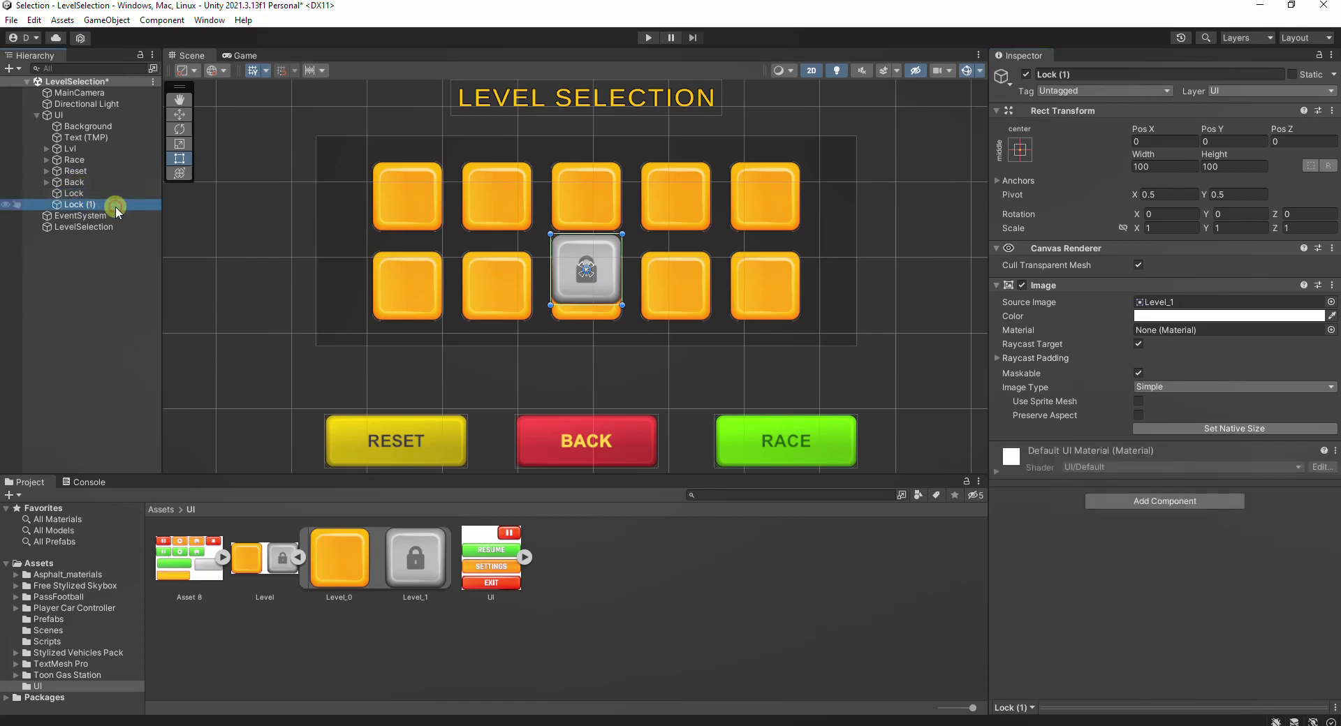
click(116, 208)
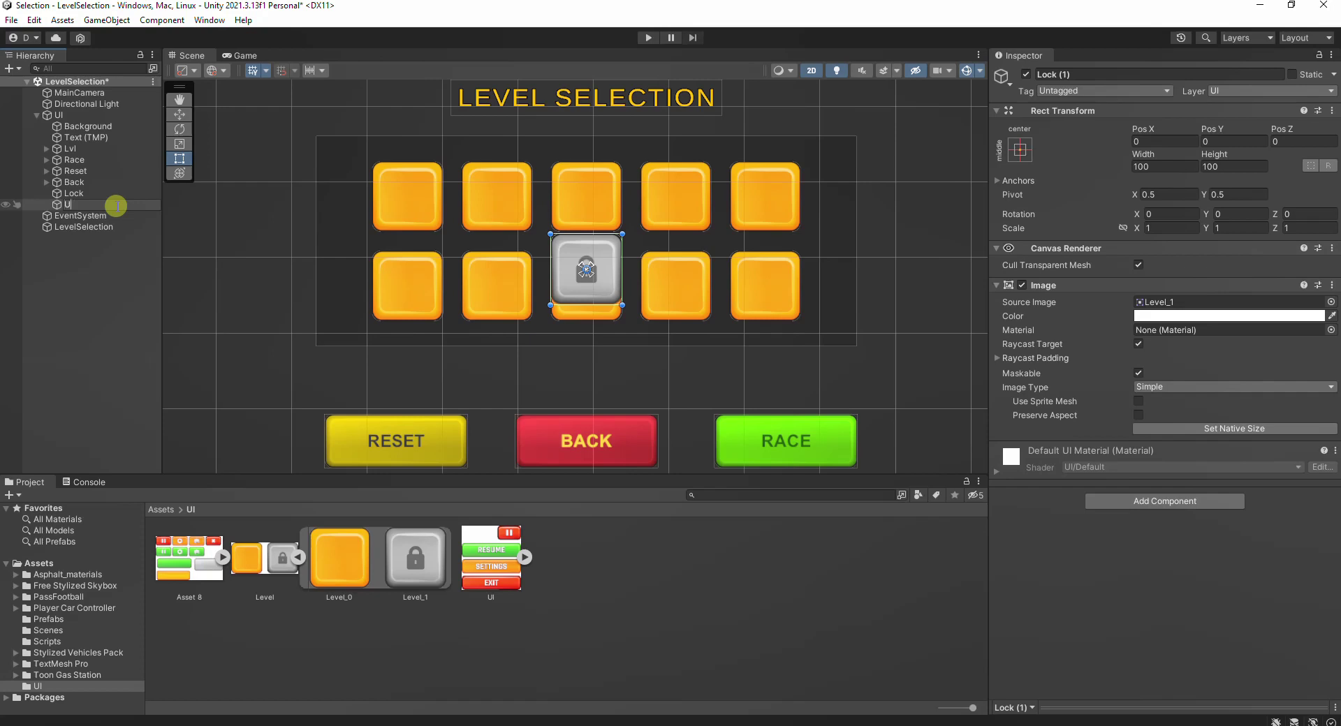
key(Return)
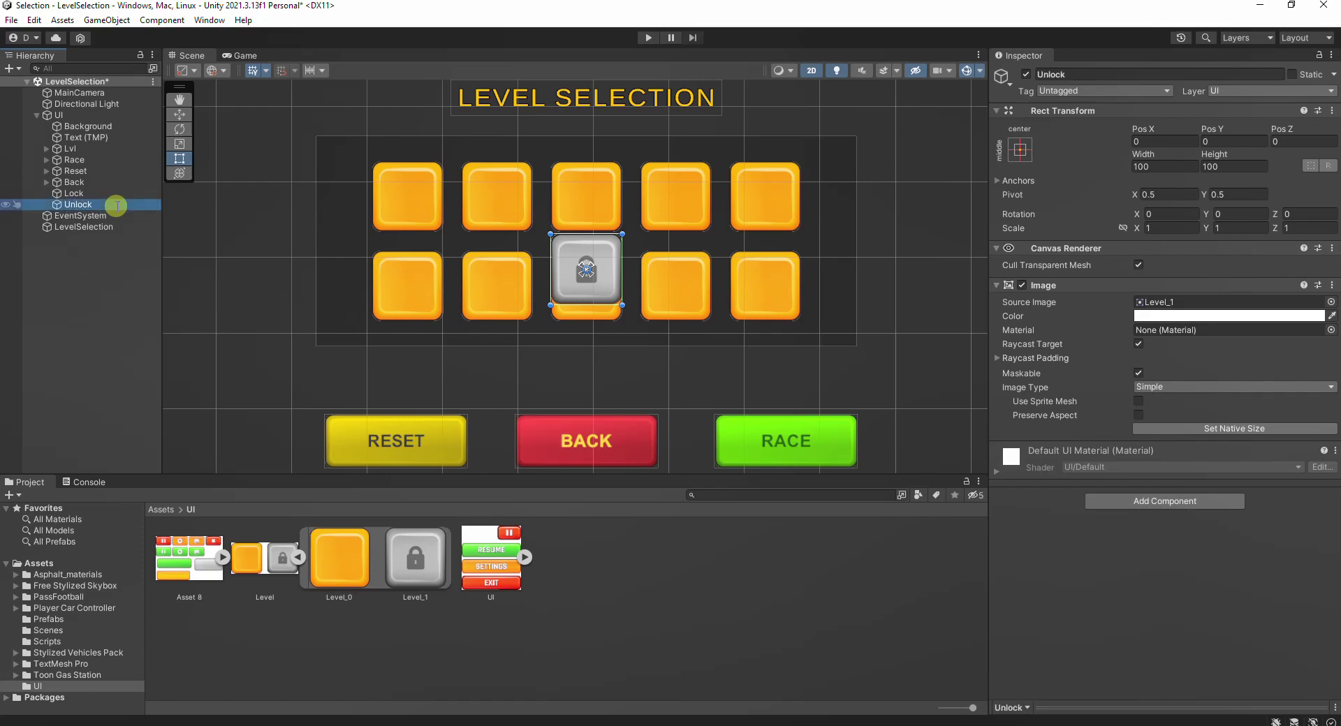
drag(340, 559, 1187, 302)
Step: Show the project's Prefabs folder, and delete the Lock and Unlock images from the UI canvas
click(50, 196)
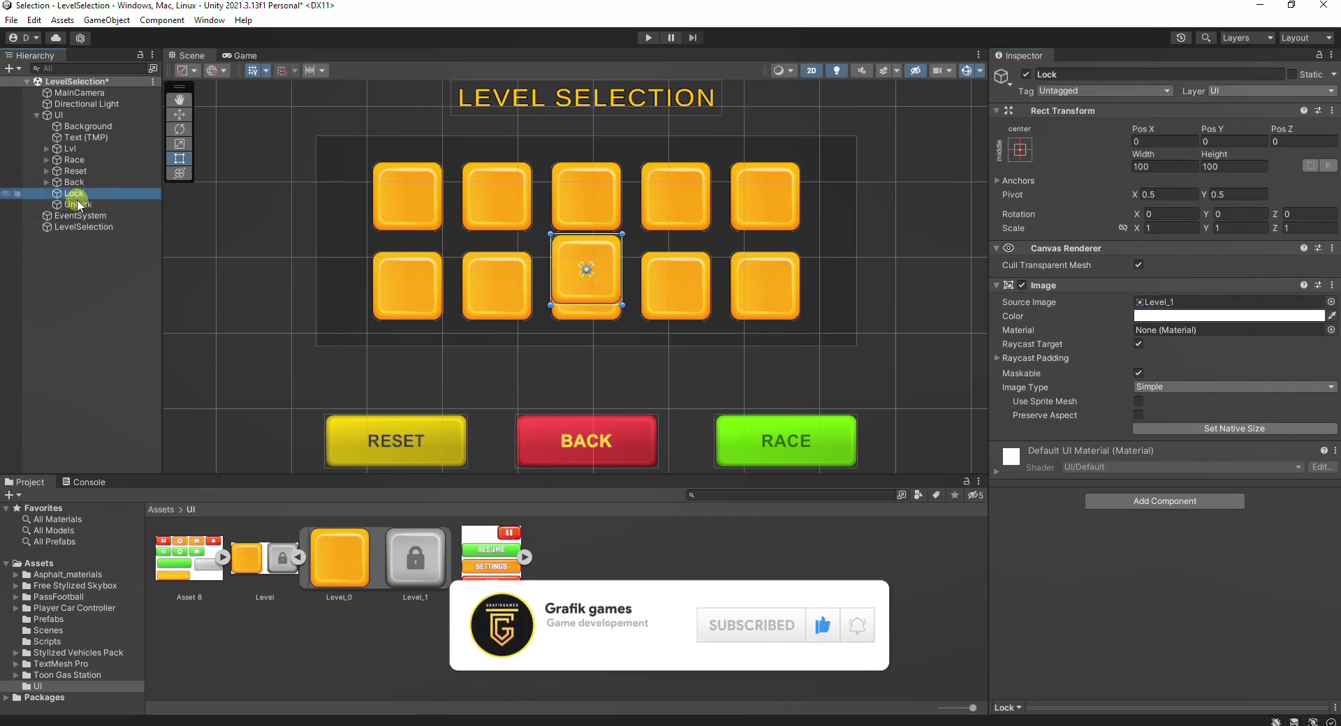
click(44, 620)
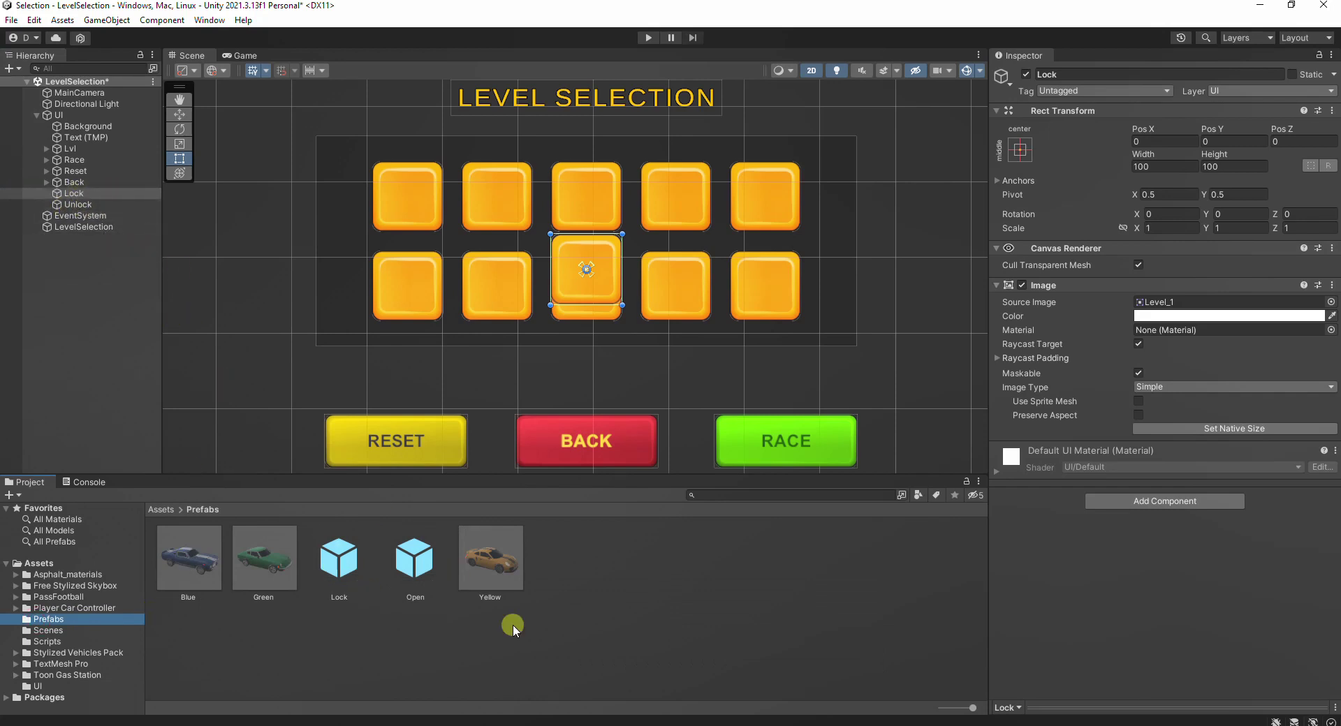
click(107, 195)
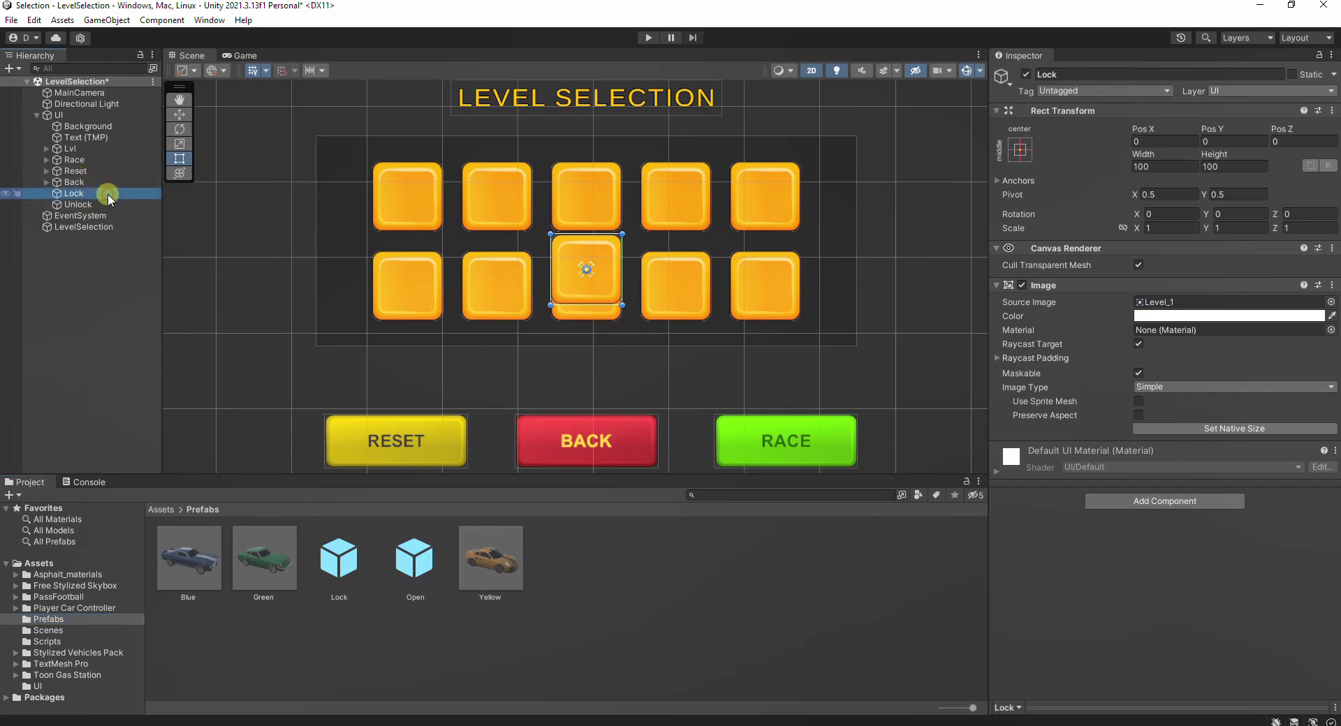
key(Delete)
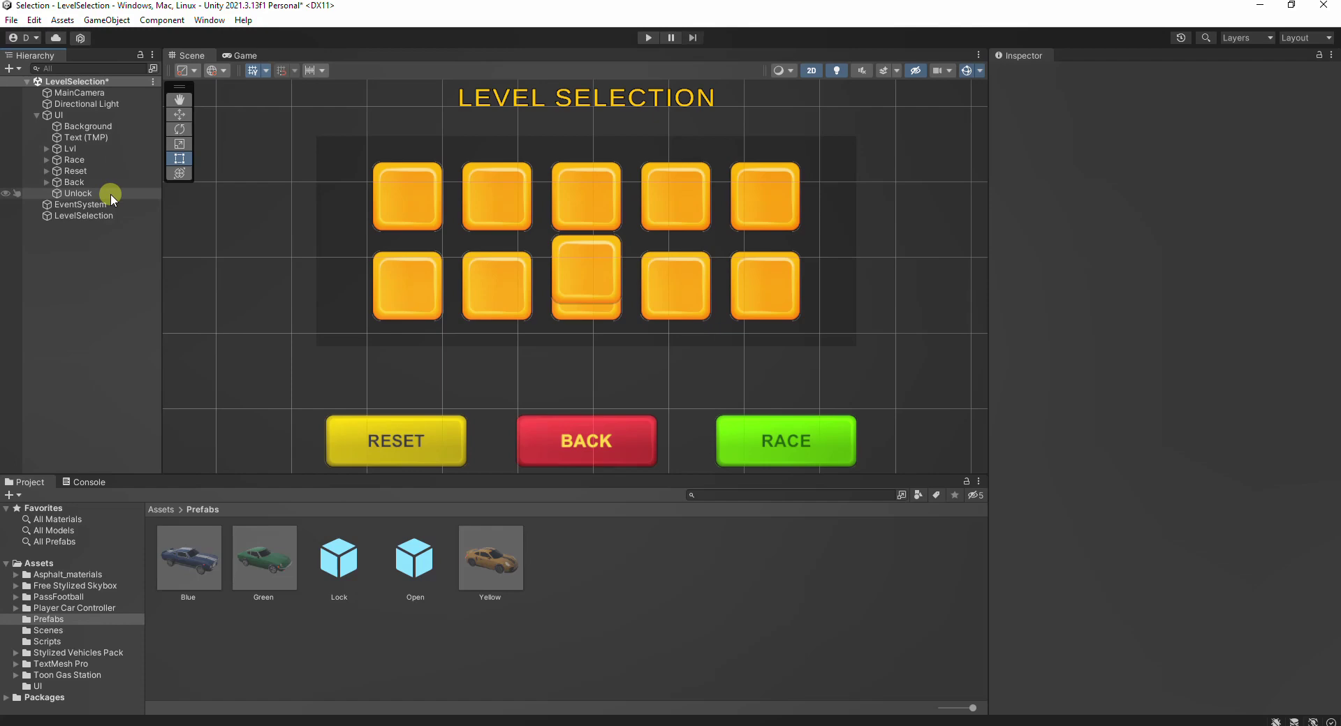
click(110, 195)
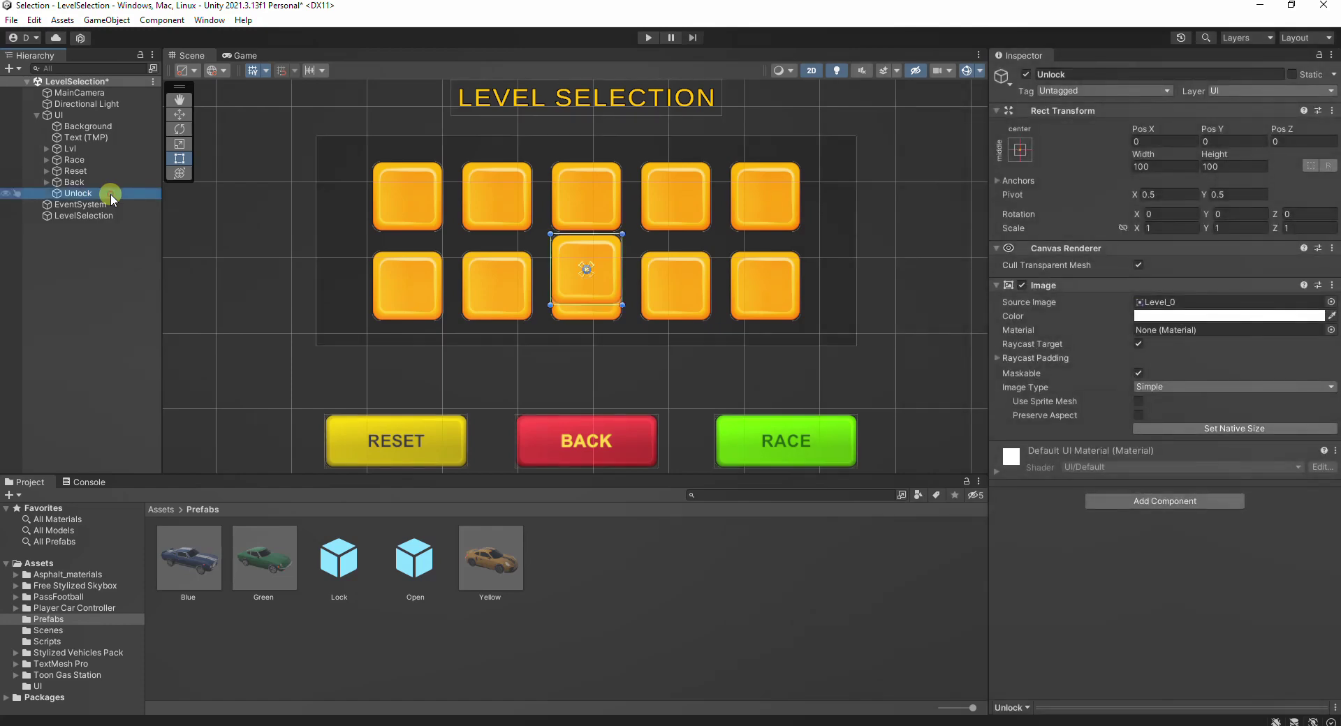
key(Delete)
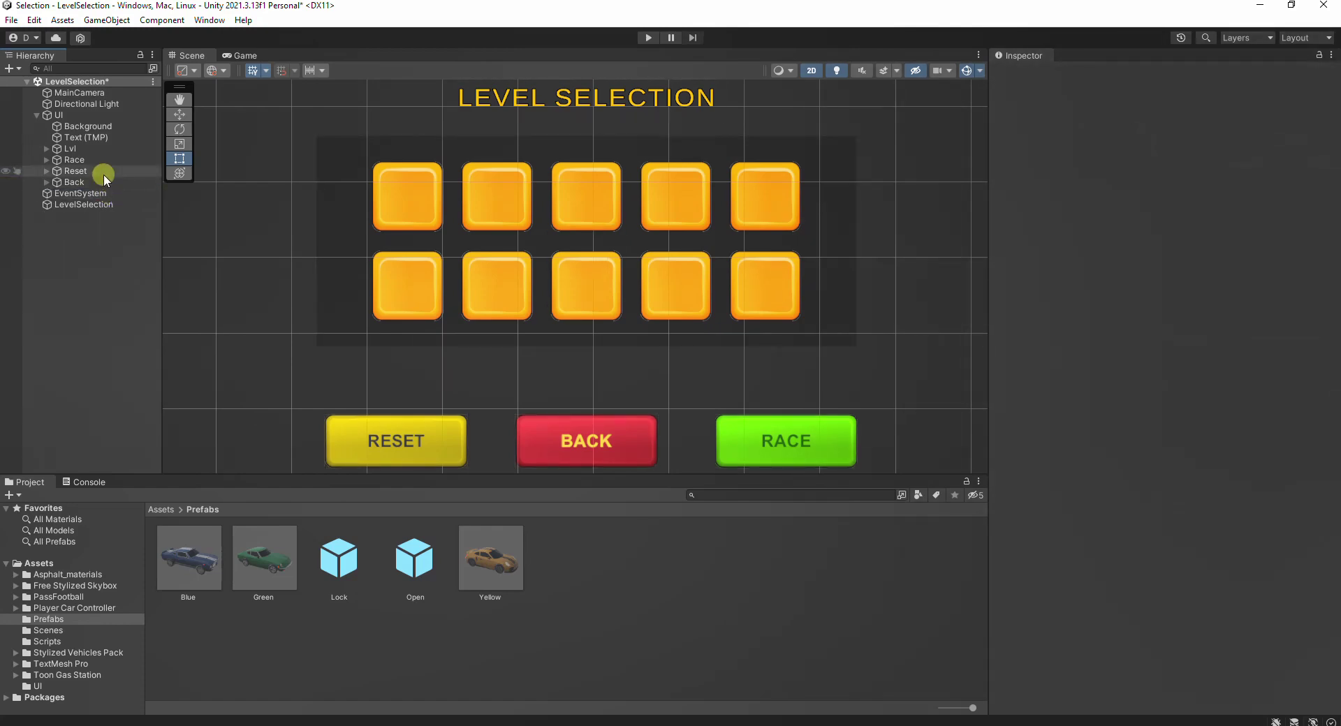
Step: Examine the first button inside the Lvl panel and the Level Manager component on the LevelSelection object
click(94, 149)
click(47, 149)
click(85, 159)
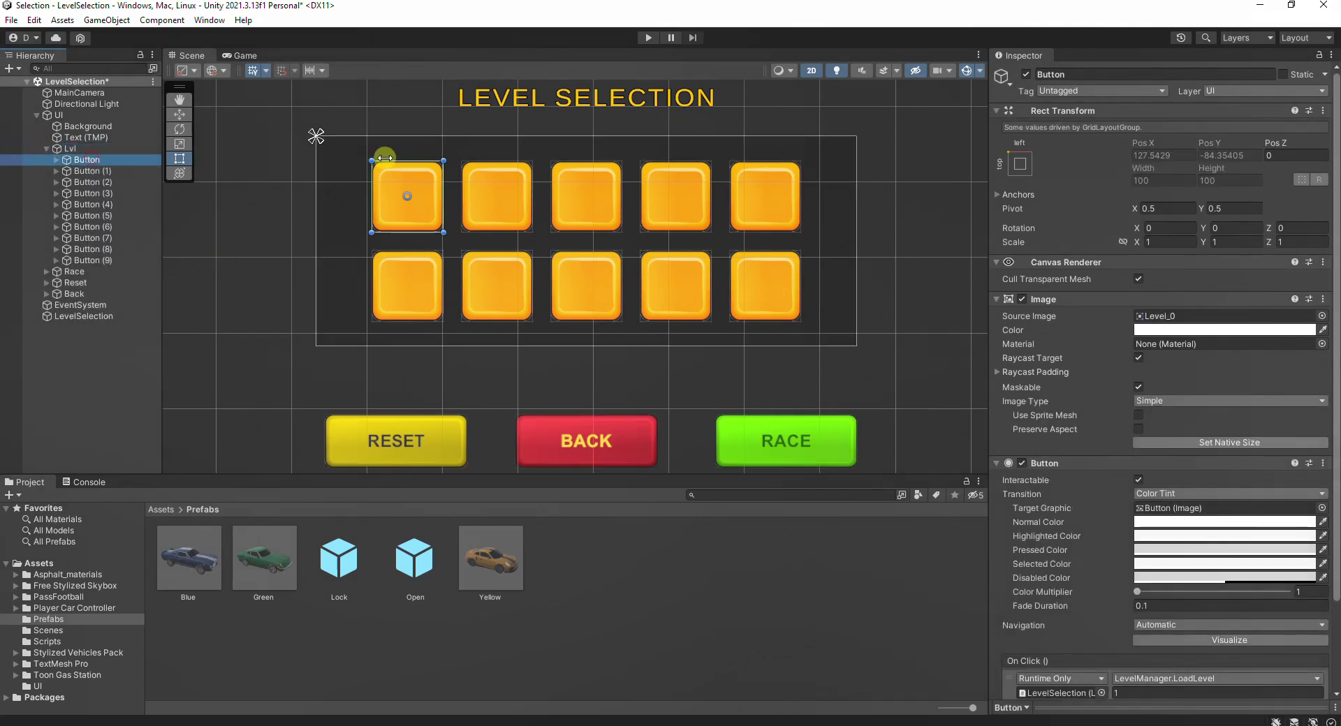
click(73, 316)
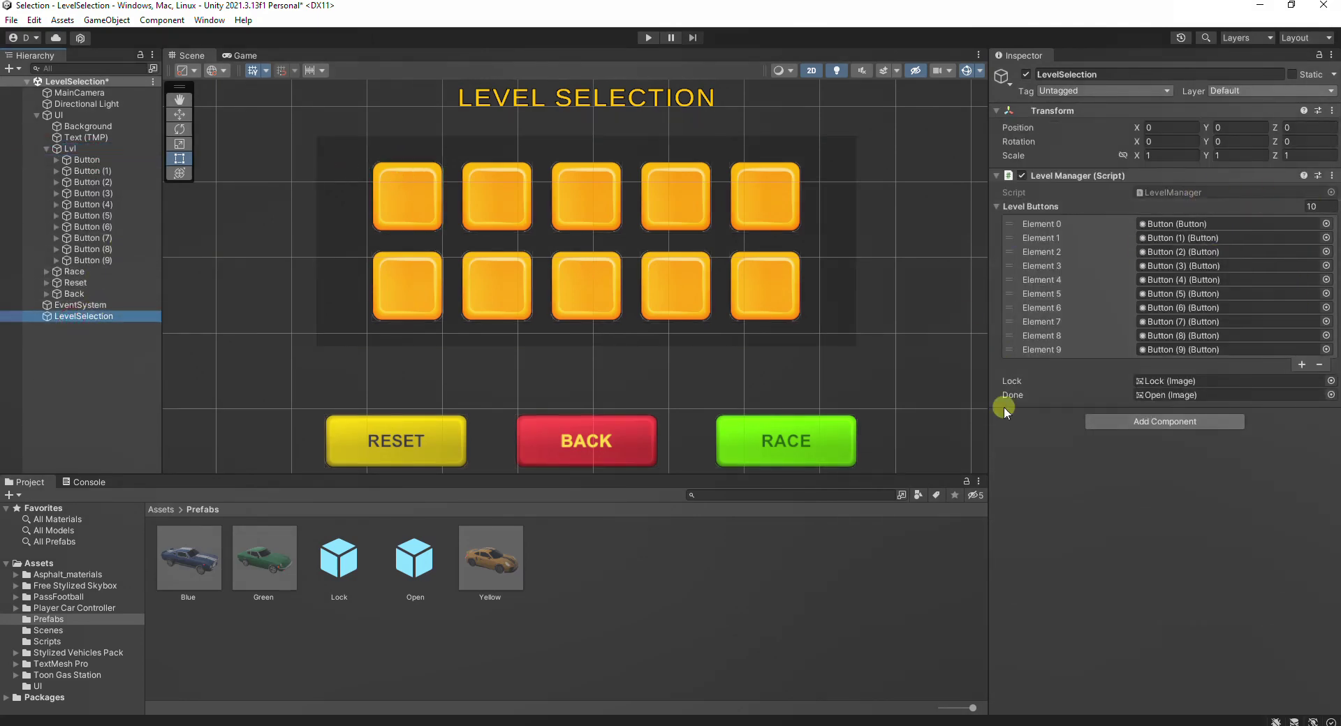
Step: Open the LevelManager script in Visual Studio Code and read its variables and its Start, LoadLevel and Reset methods
click(1210, 192)
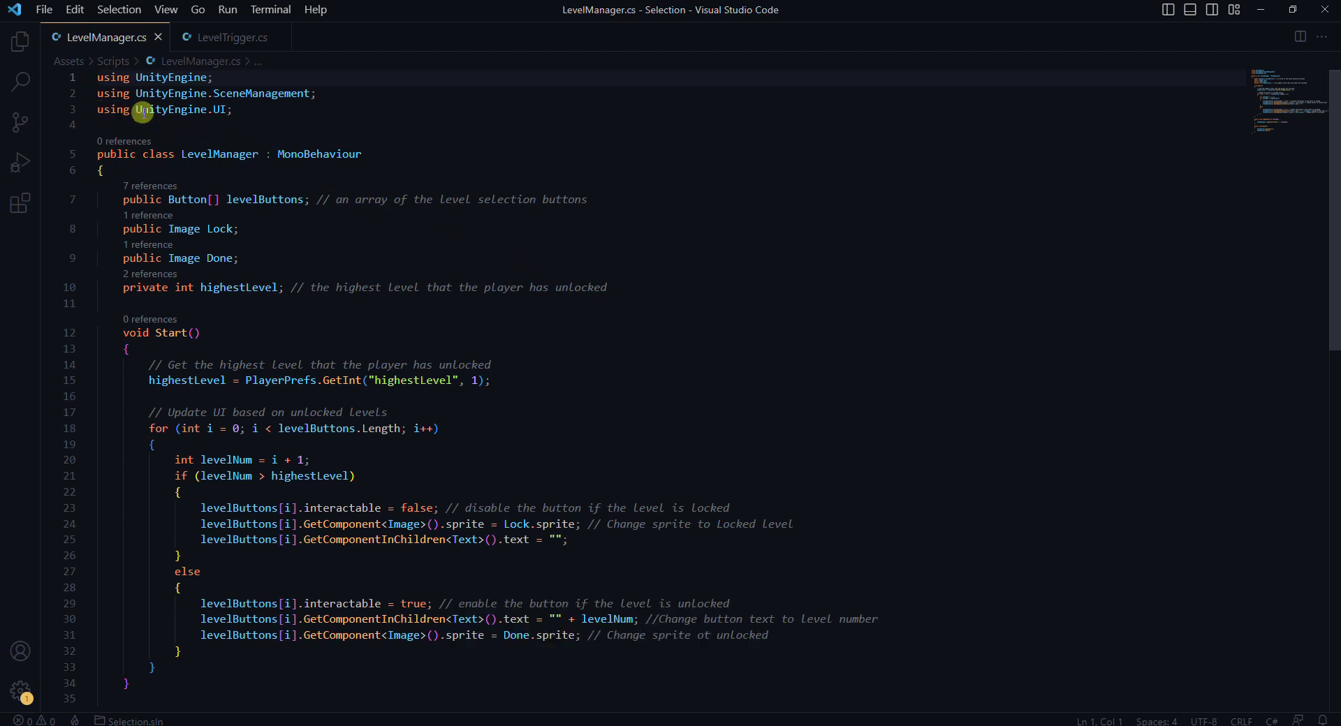
click(284, 106)
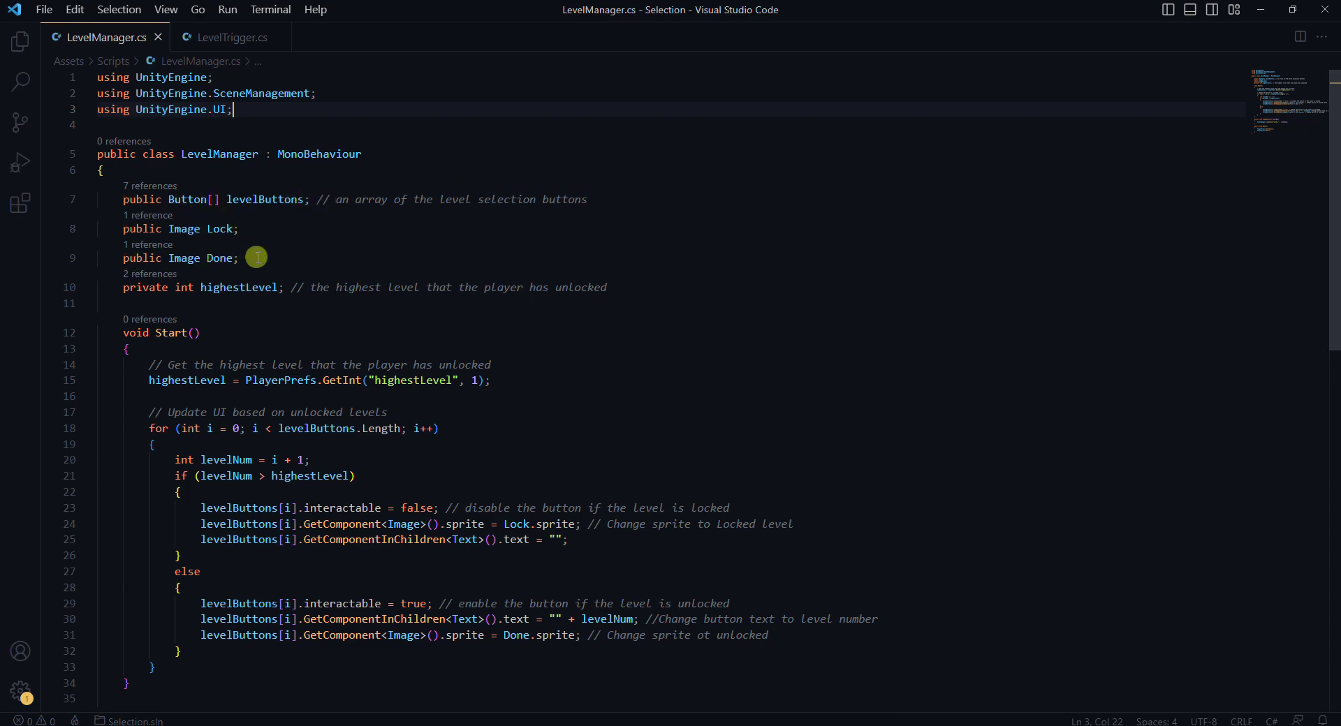
scroll(257, 258, down, 3)
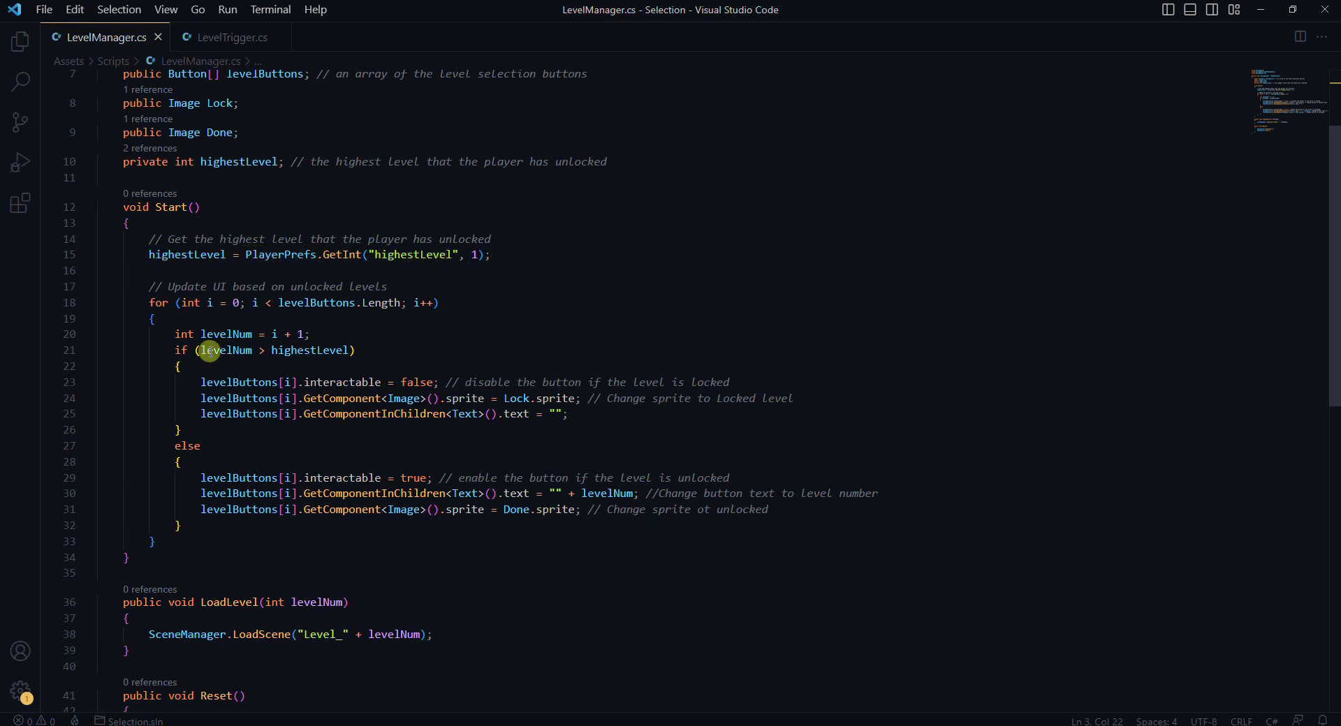
click(137, 302)
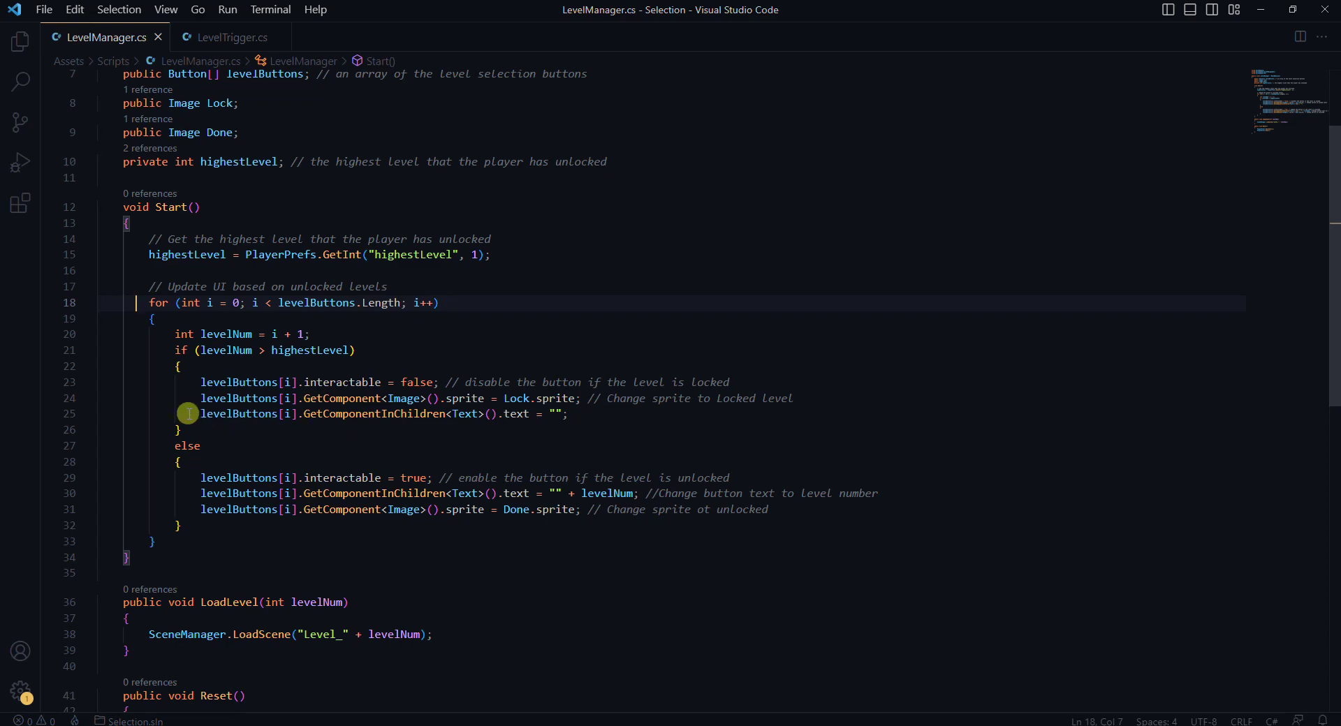
scroll(188, 434, down, 5)
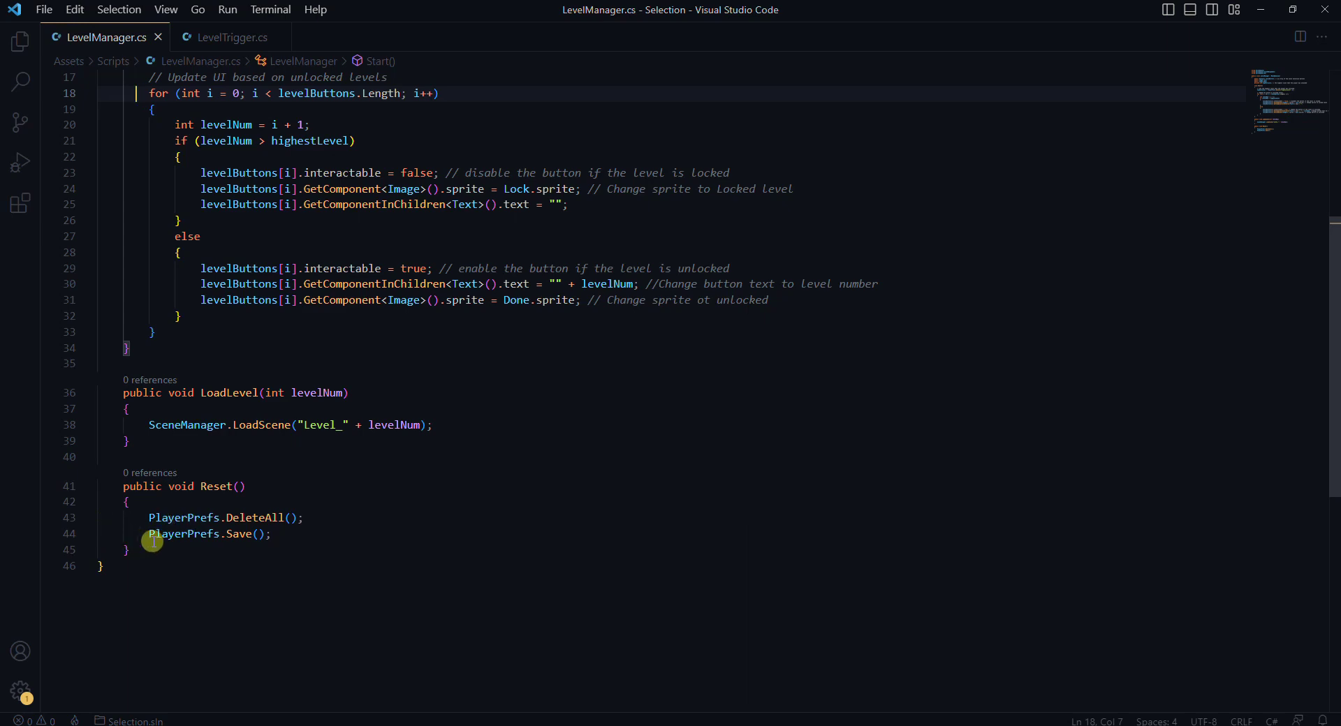
click(433, 501)
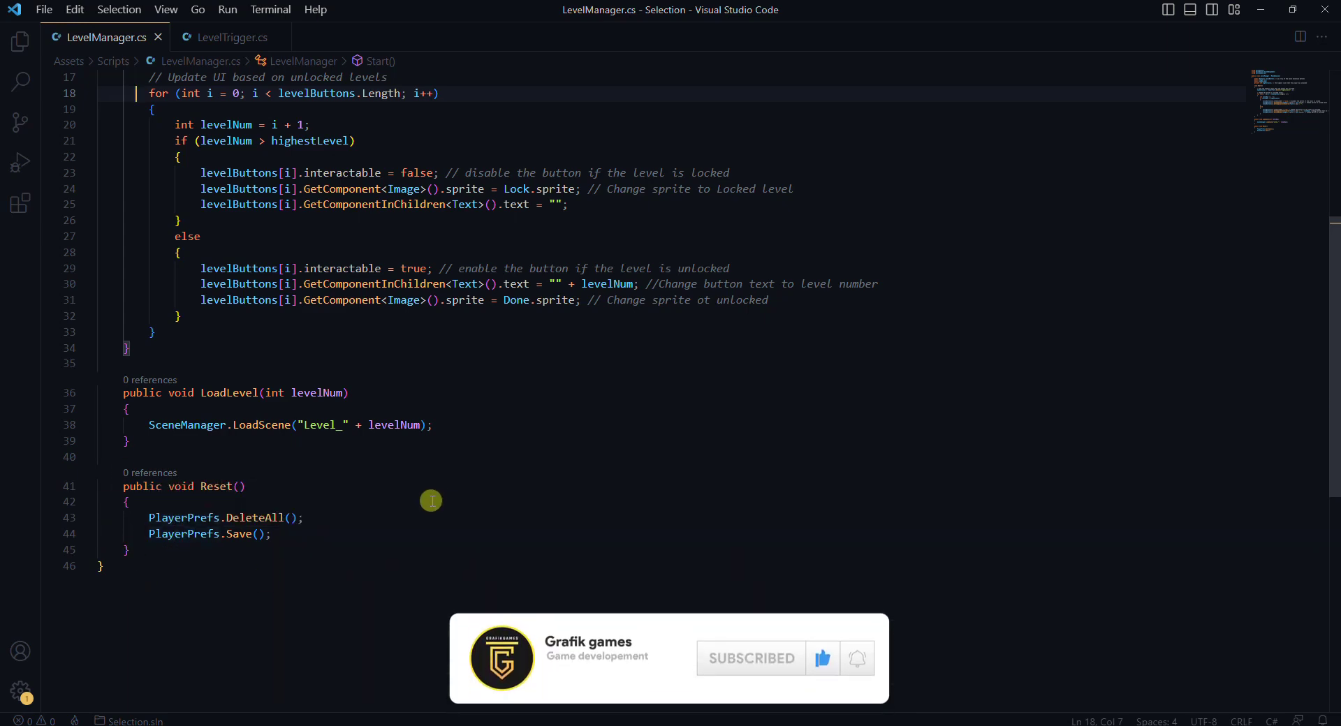
scroll(391, 476, up, 4)
scroll(391, 476, up, 3)
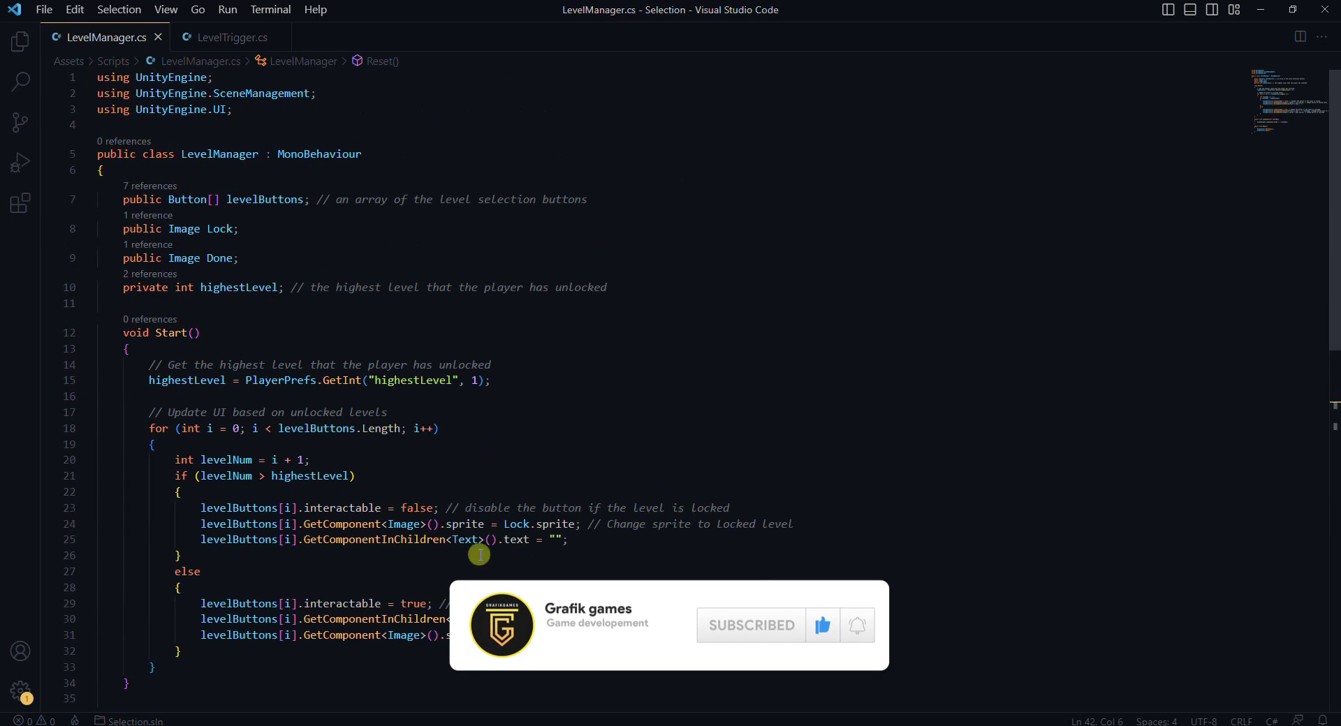
Step: Switch back to Unity, select all ten level buttons with the Inspector locked on LevelSelection's Level Buttons array, and unlock the Inspector
click(357, 724)
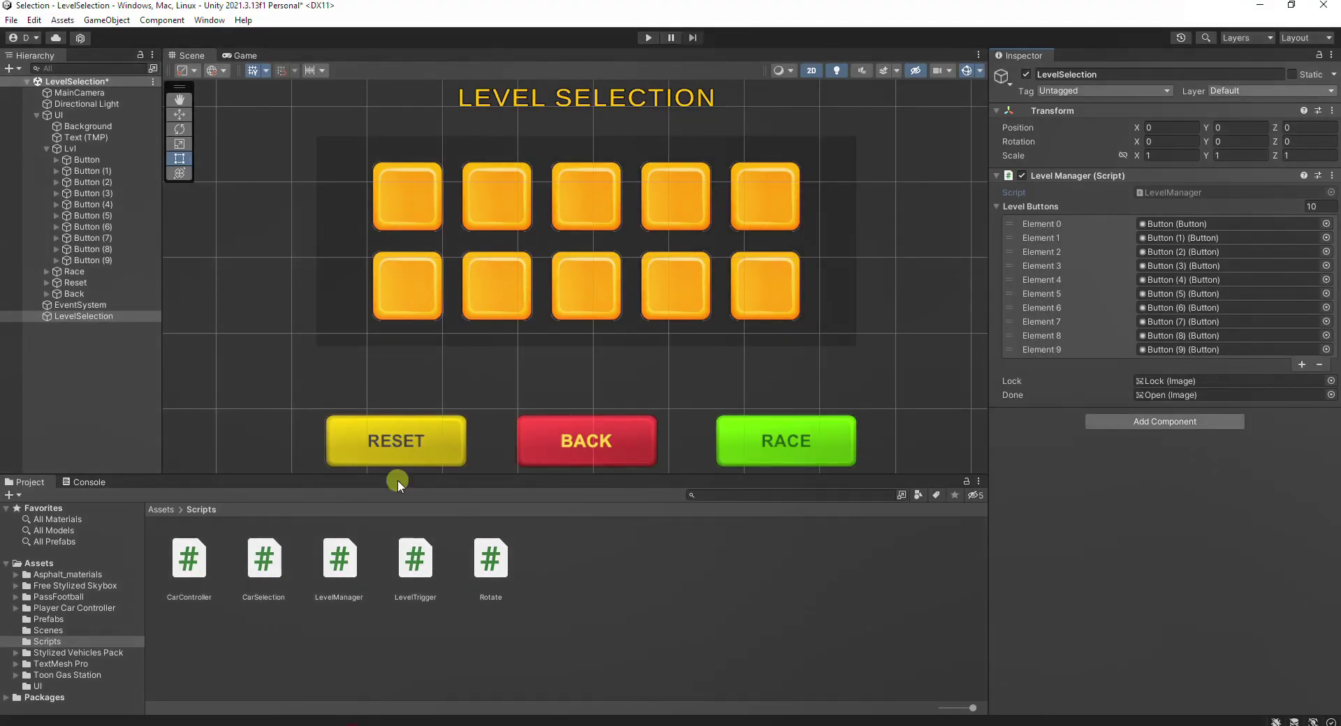
click(86, 160)
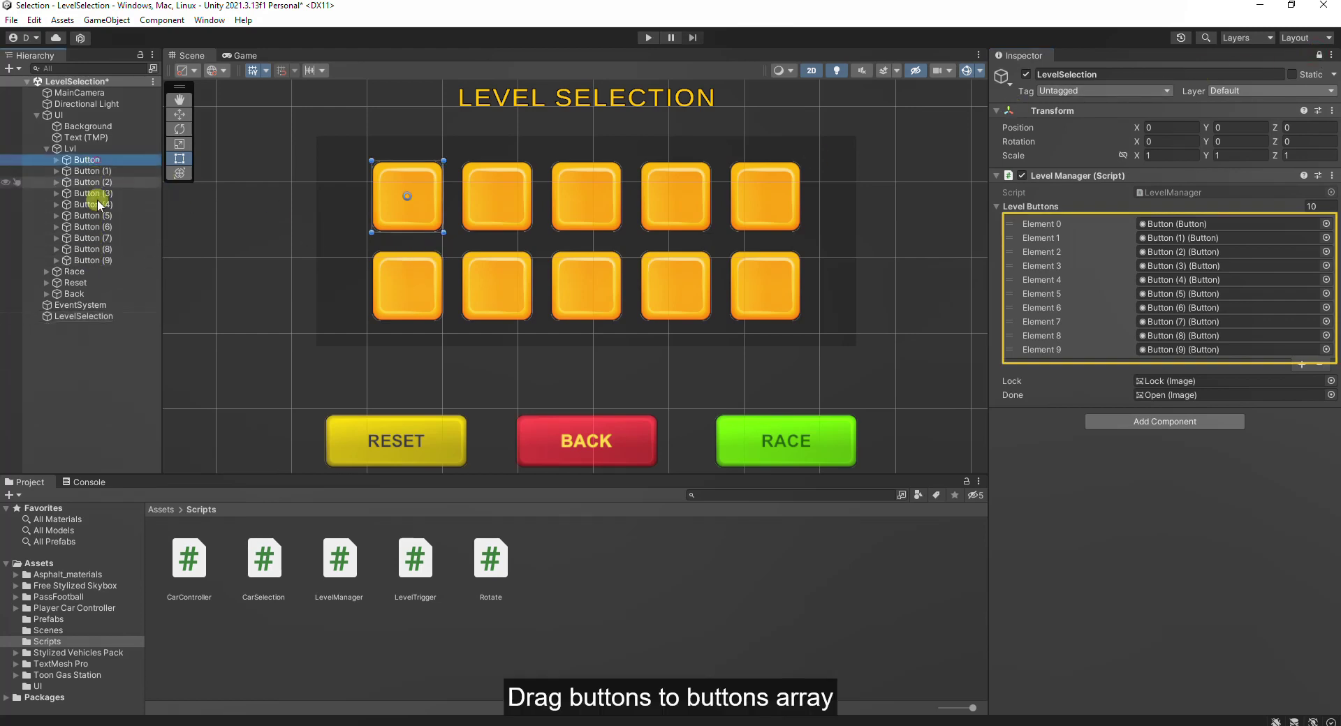
shift+click(89, 260)
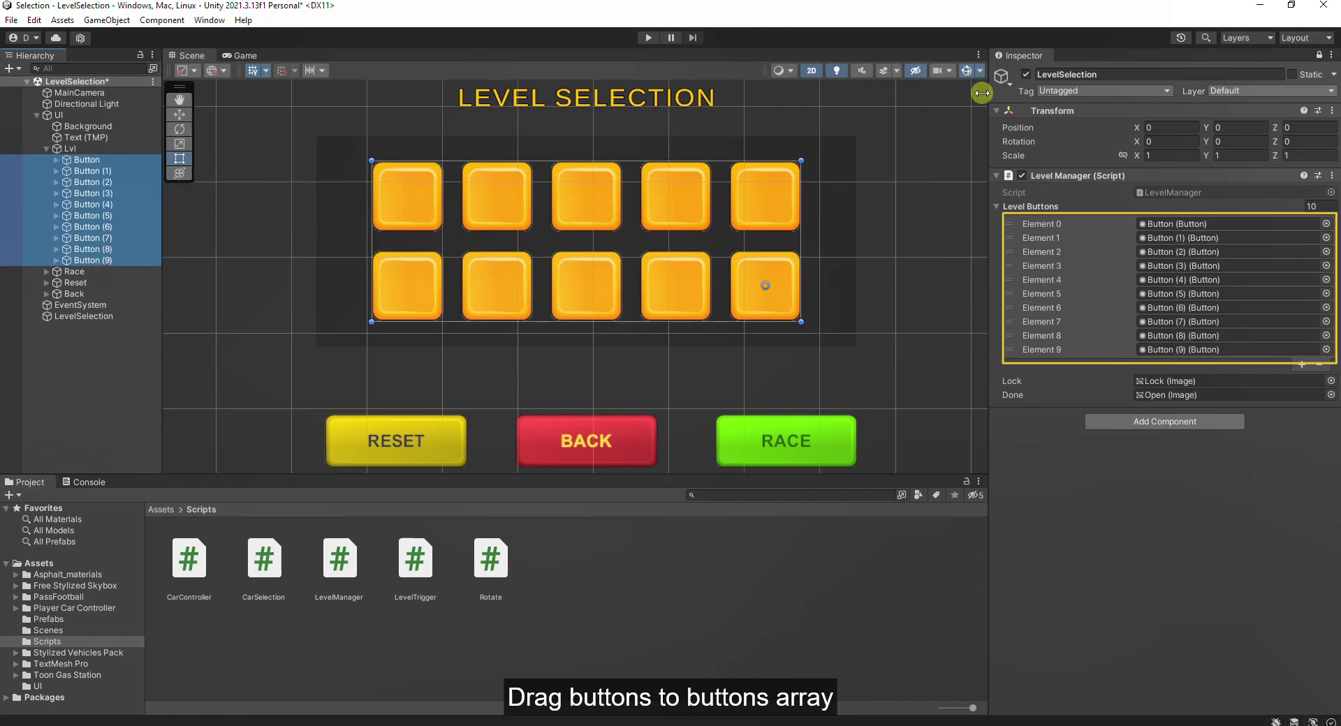
click(1319, 50)
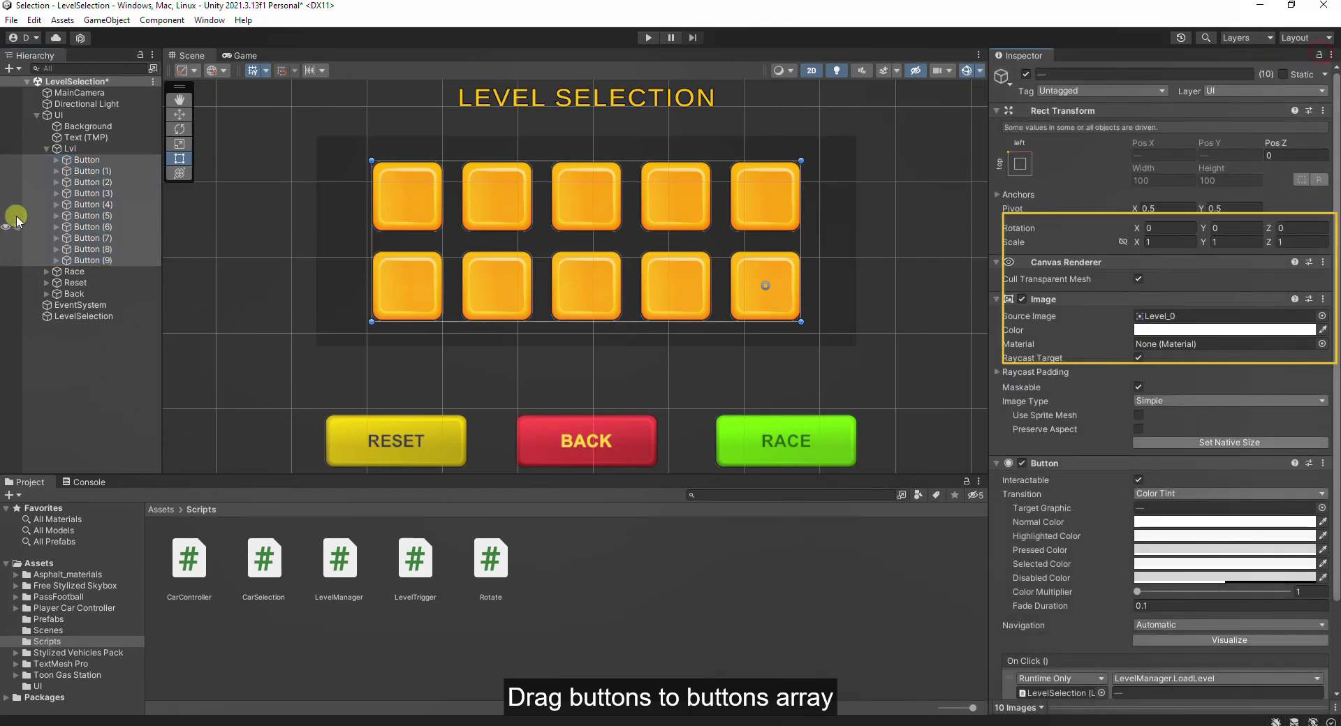
Step: Expand all ten level buttons, select their Text children together, and check their shared Text property
click(105, 161)
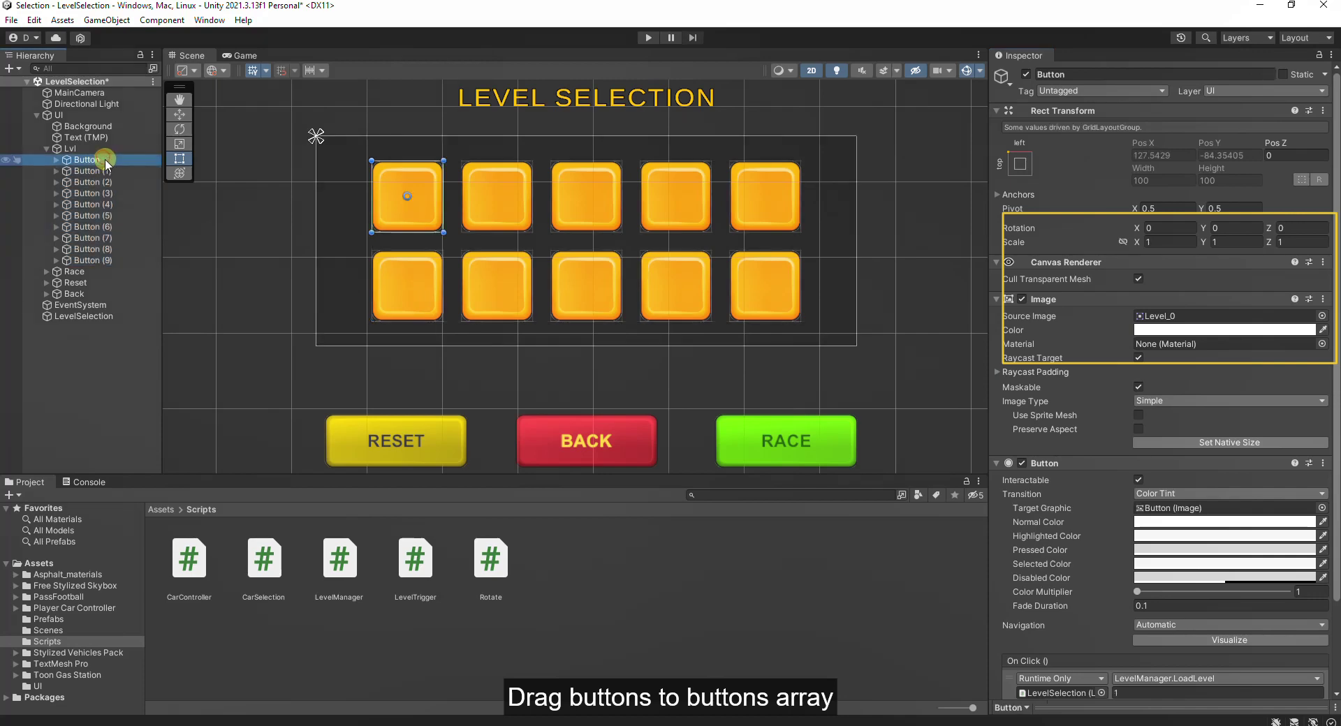
shift+click(111, 250)
shift+click(112, 258)
key(Right)
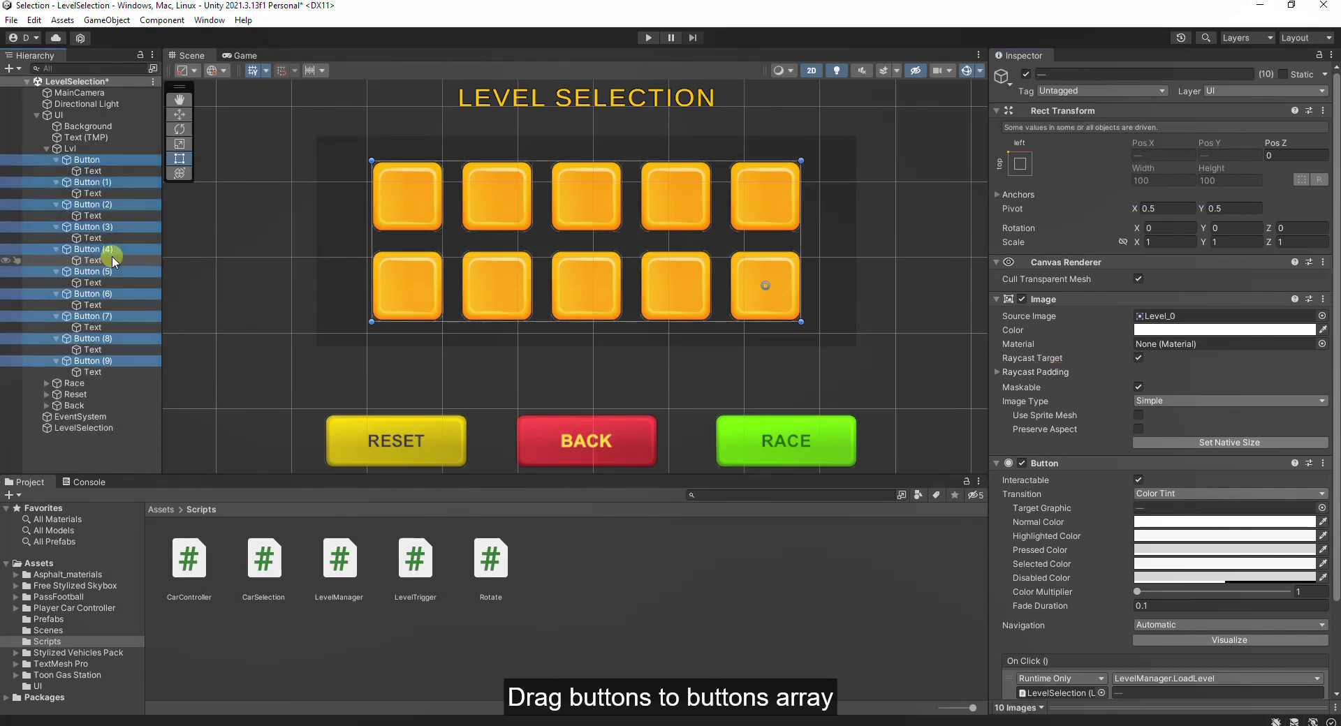
click(105, 171)
ctrl+click(105, 194)
ctrl+click(104, 216)
ctrl+click(103, 238)
ctrl+click(102, 260)
ctrl+click(98, 283)
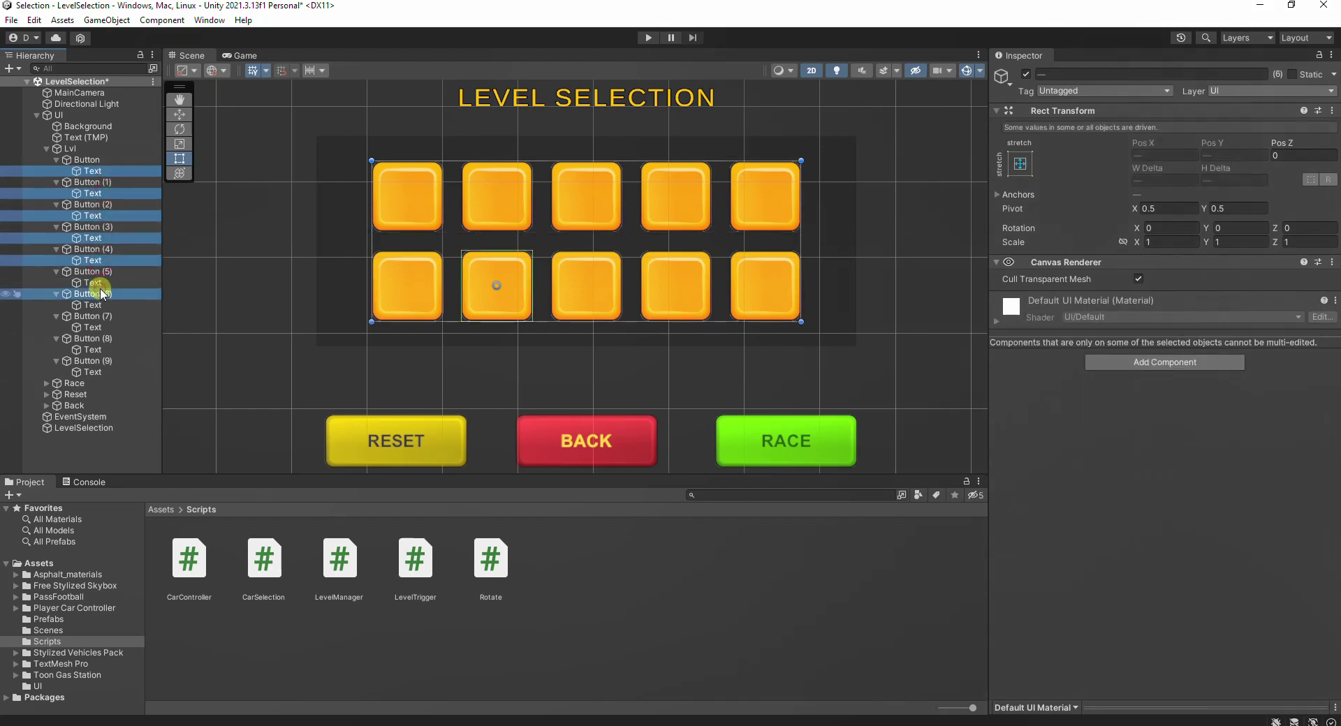
ctrl+click(104, 305)
ctrl+click(104, 328)
ctrl+click(108, 350)
ctrl+click(115, 372)
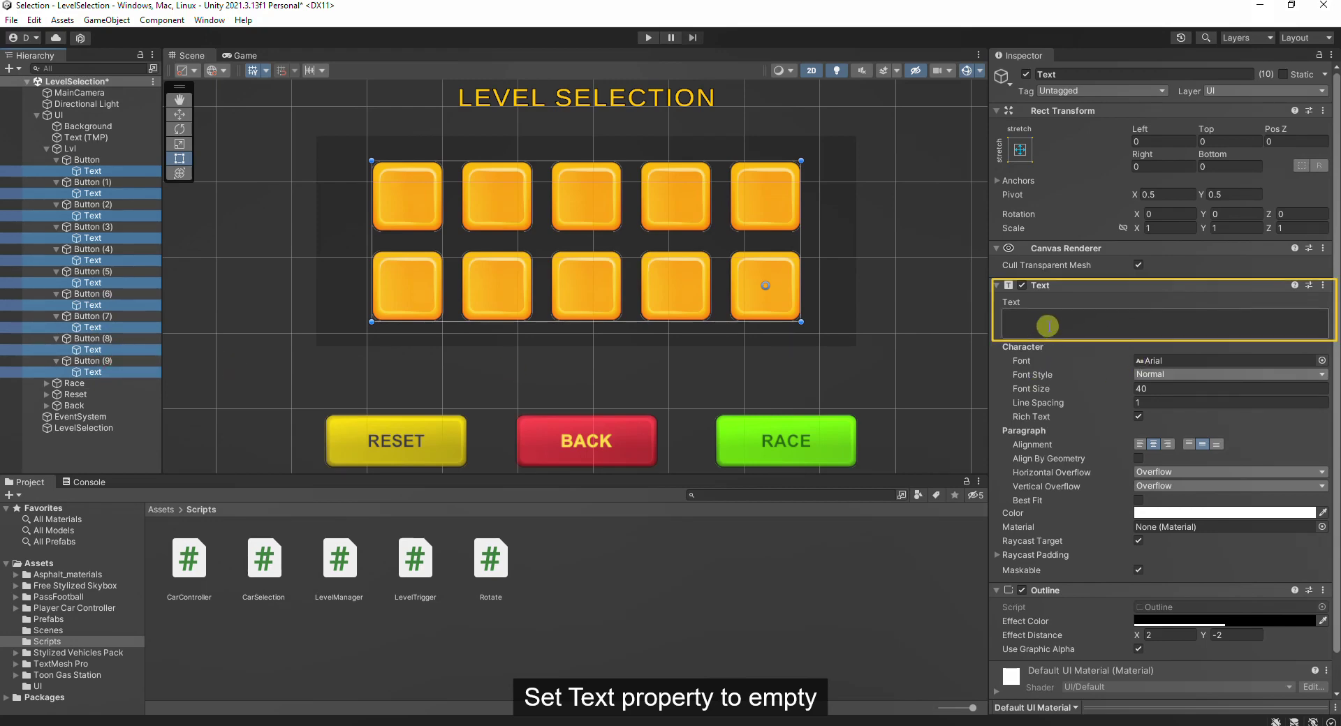
Step: Collapse all ten level buttons inside the Lvl panel in the hierarchy
click(78, 161)
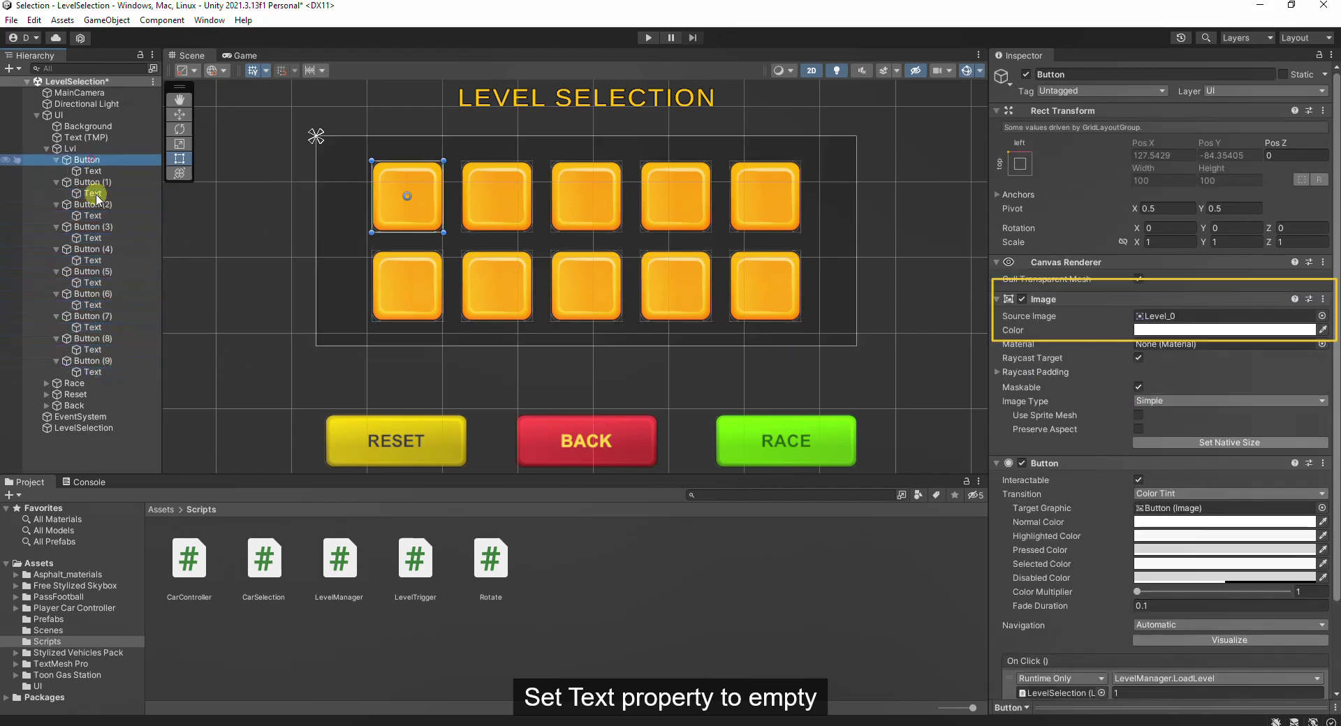
shift+click(119, 360)
key(Left)
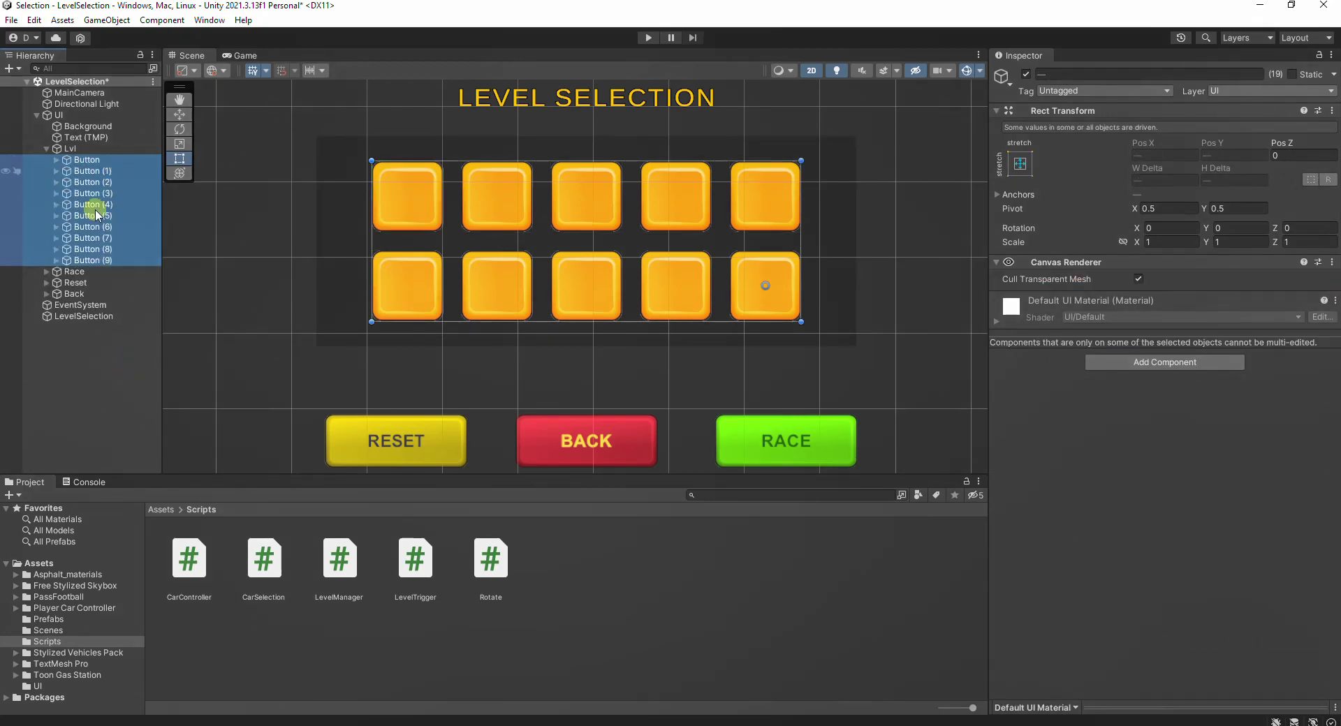
Step: Assign the Lock and Open prefabs to the Lock and Done fields of LevelSelection's Level Manager component
click(70, 316)
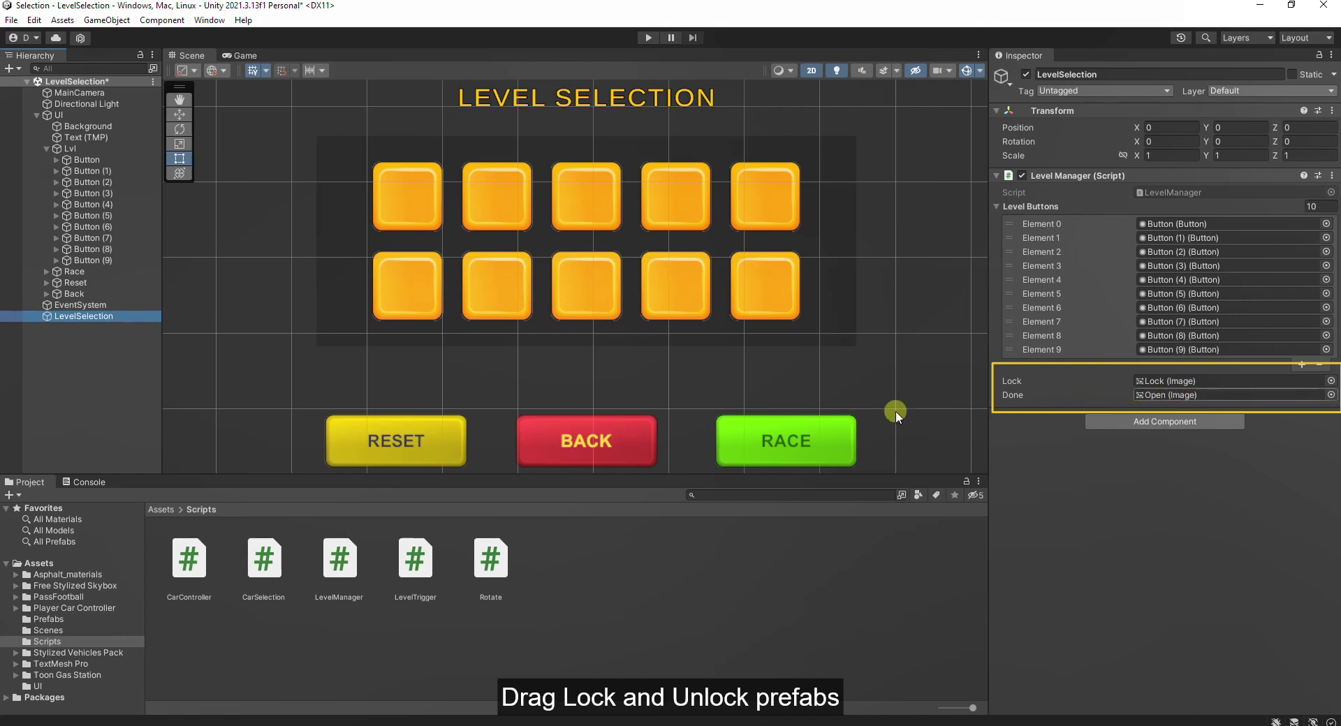
click(43, 619)
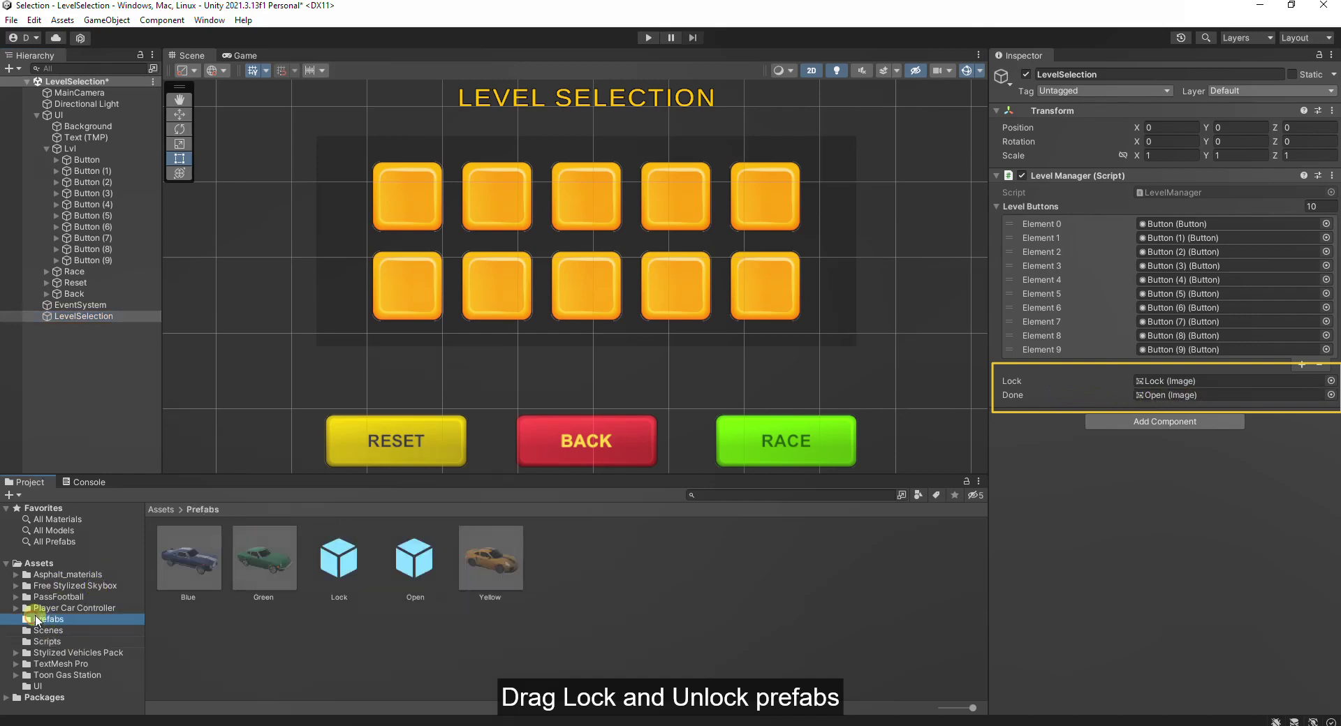
drag(339, 558, 1120, 391)
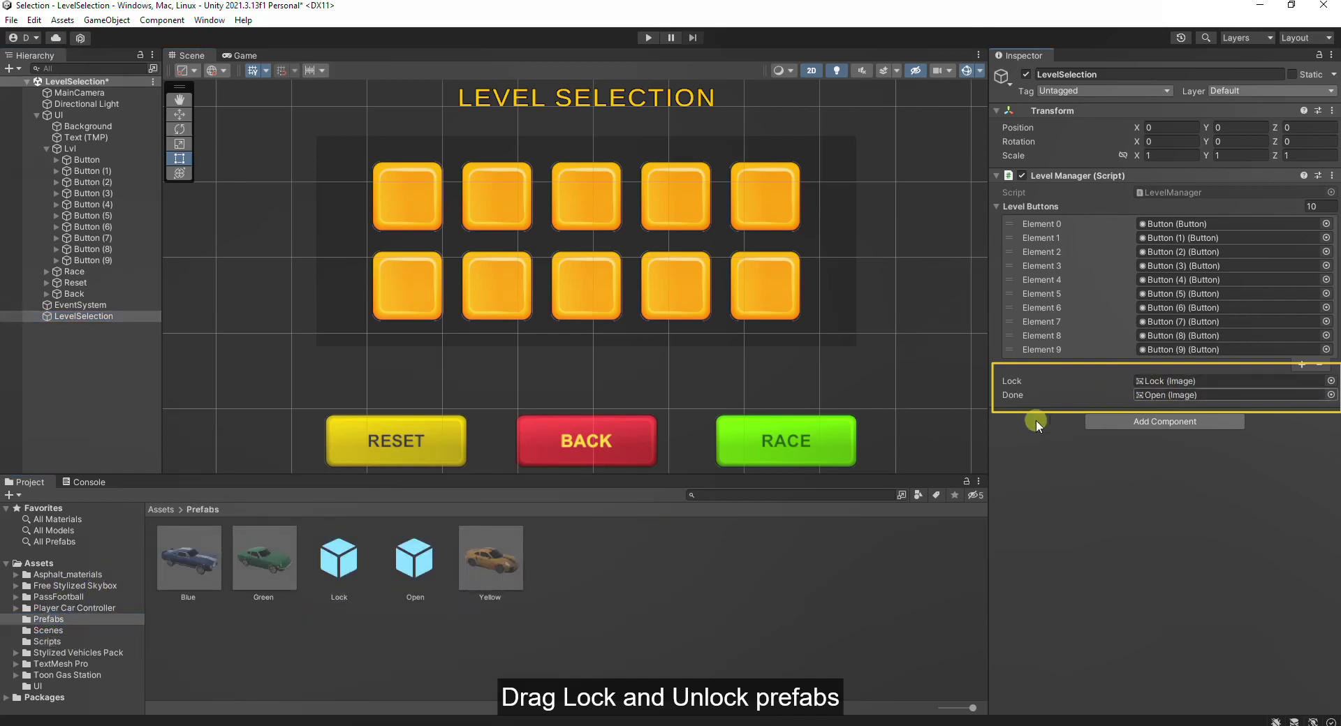
drag(416, 559, 1100, 395)
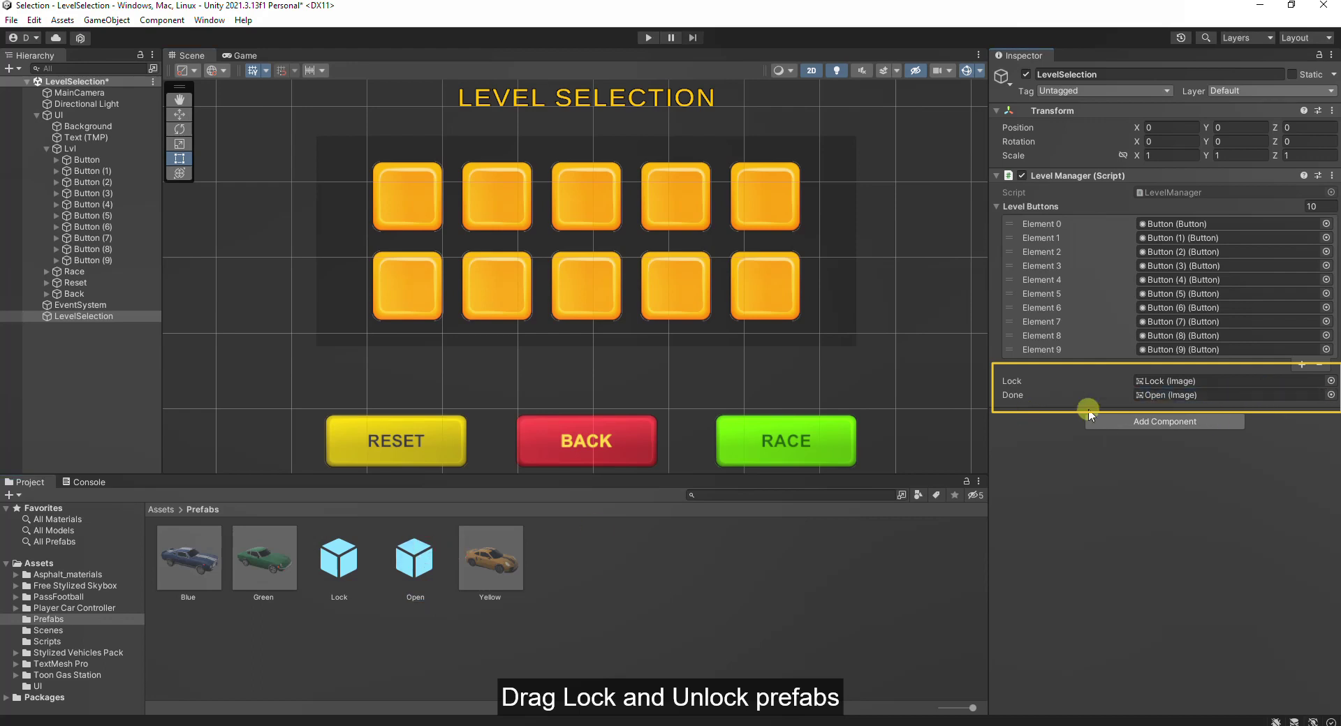
click(86, 343)
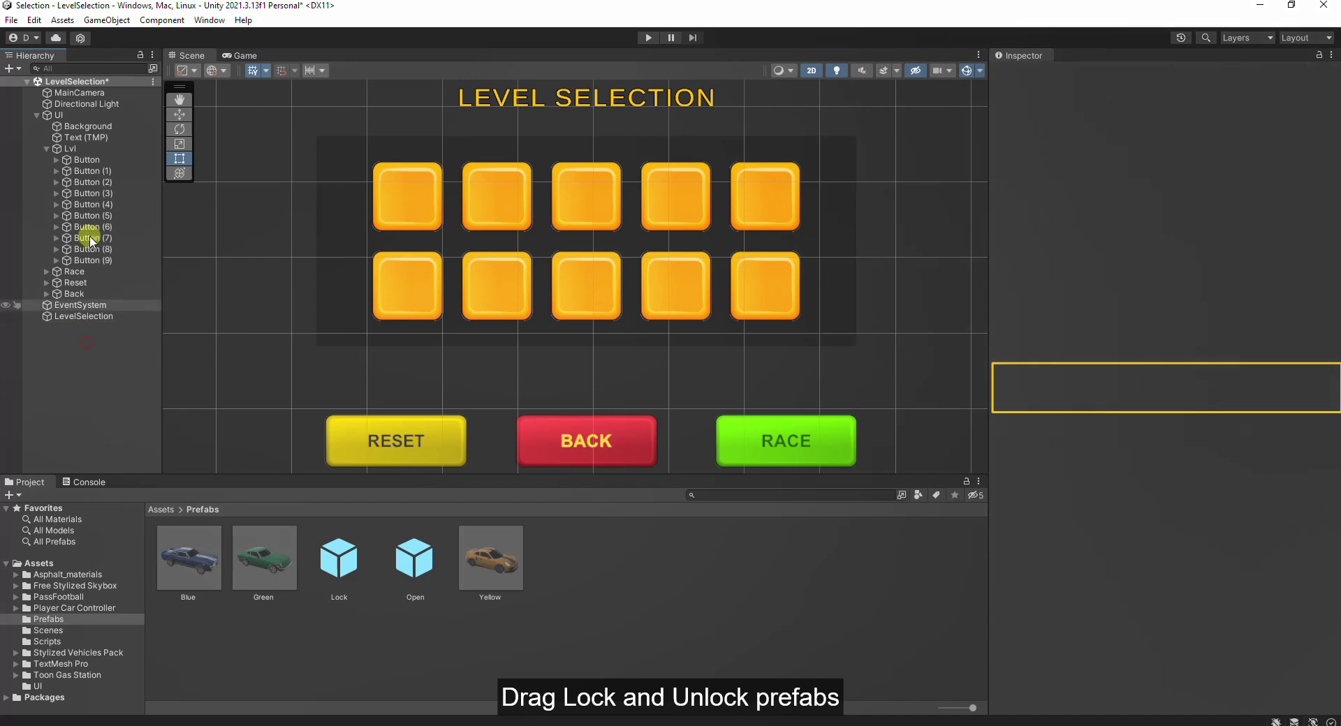
Step: Review the On Click event settings of the first level button in the Lvl panel
click(97, 160)
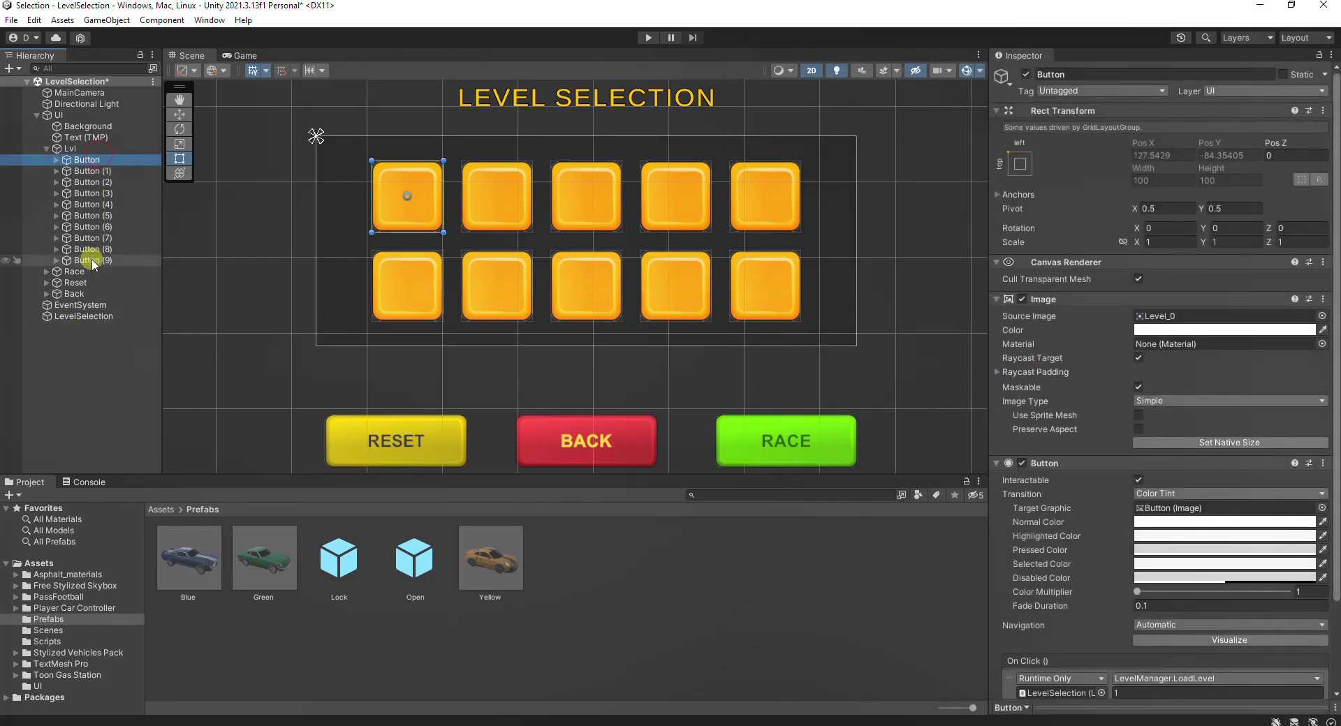
scroll(1275, 455, down, 3)
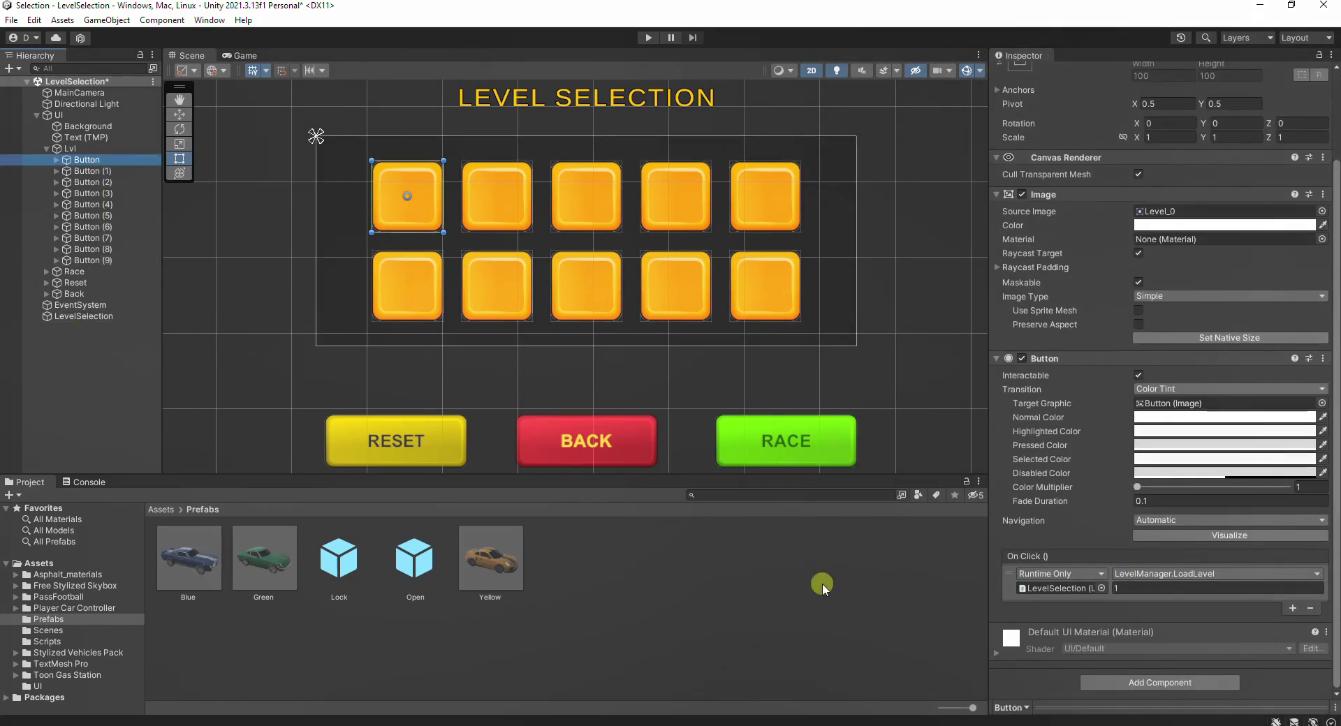
Step: Assign the LevelSelection object to the first level button's On Click event and show the available LevelManager functions
drag(84, 315, 1068, 593)
click(1219, 573)
mouse_move(1179, 642)
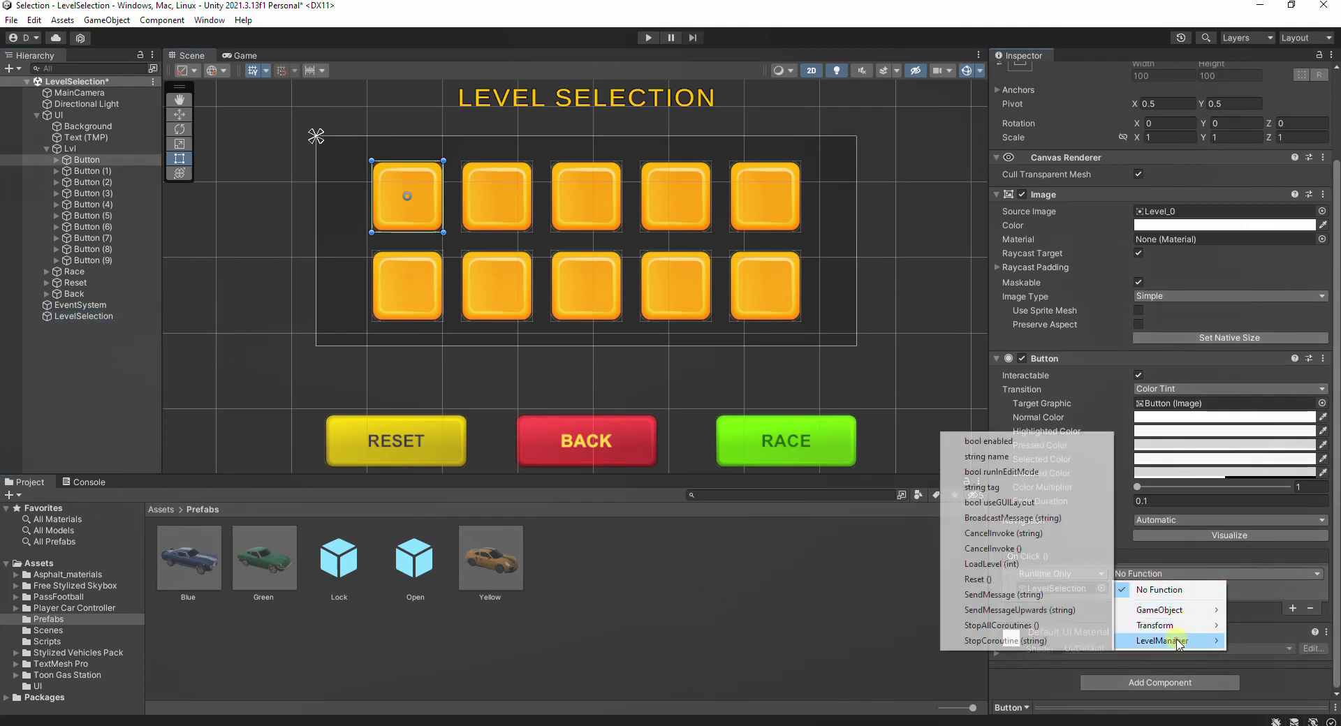
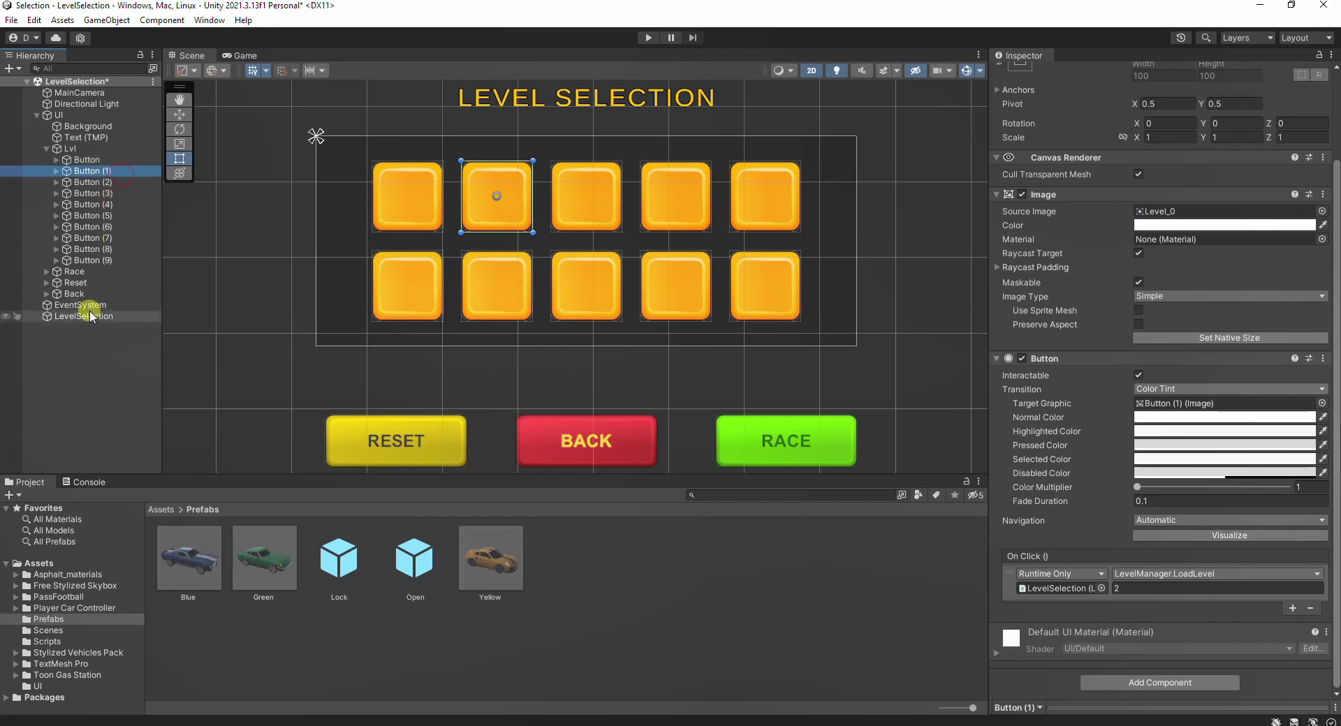
Step: Set Button (1)'s On Click function to LevelManager.LoadLevel with the value 2
click(1193, 574)
click(1179, 639)
click(1039, 564)
click(1131, 588)
text(2)
Step: Assign LevelSelection to Button (2)'s On Click event and call LevelManager.LoadLevel with the value 3
click(88, 182)
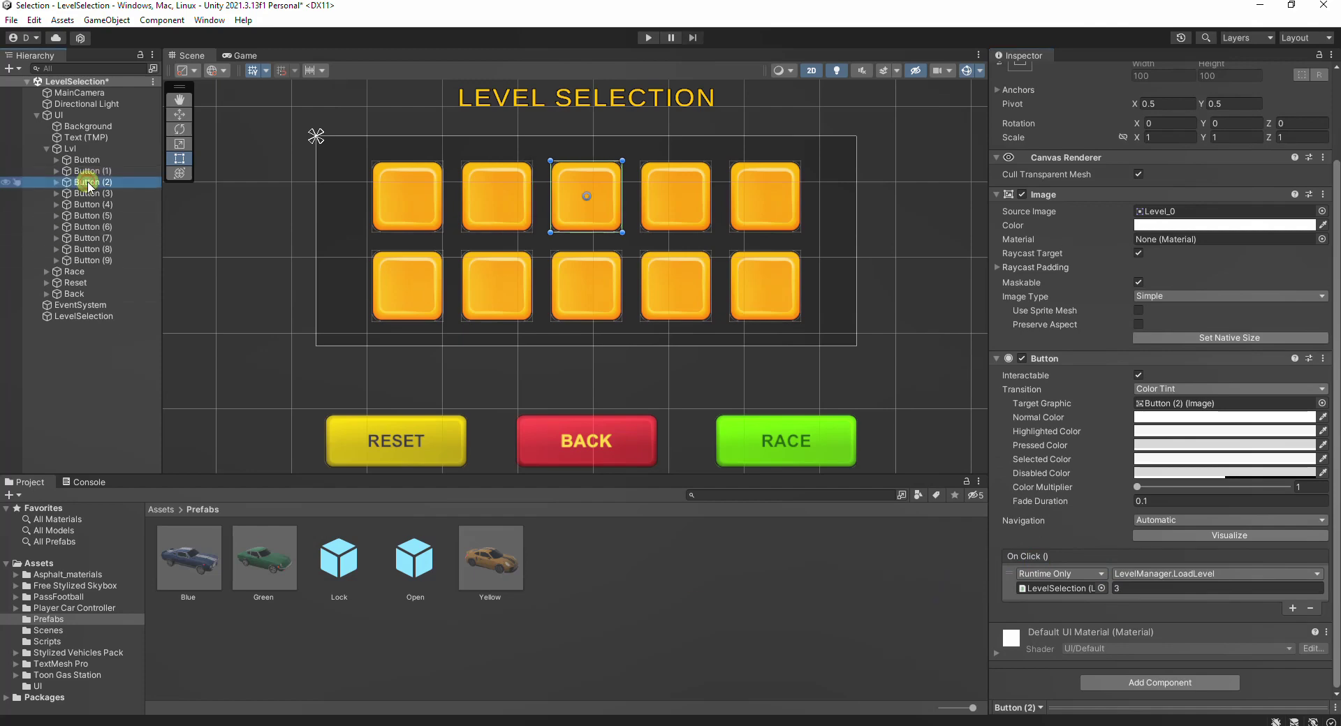
drag(82, 315, 1058, 589)
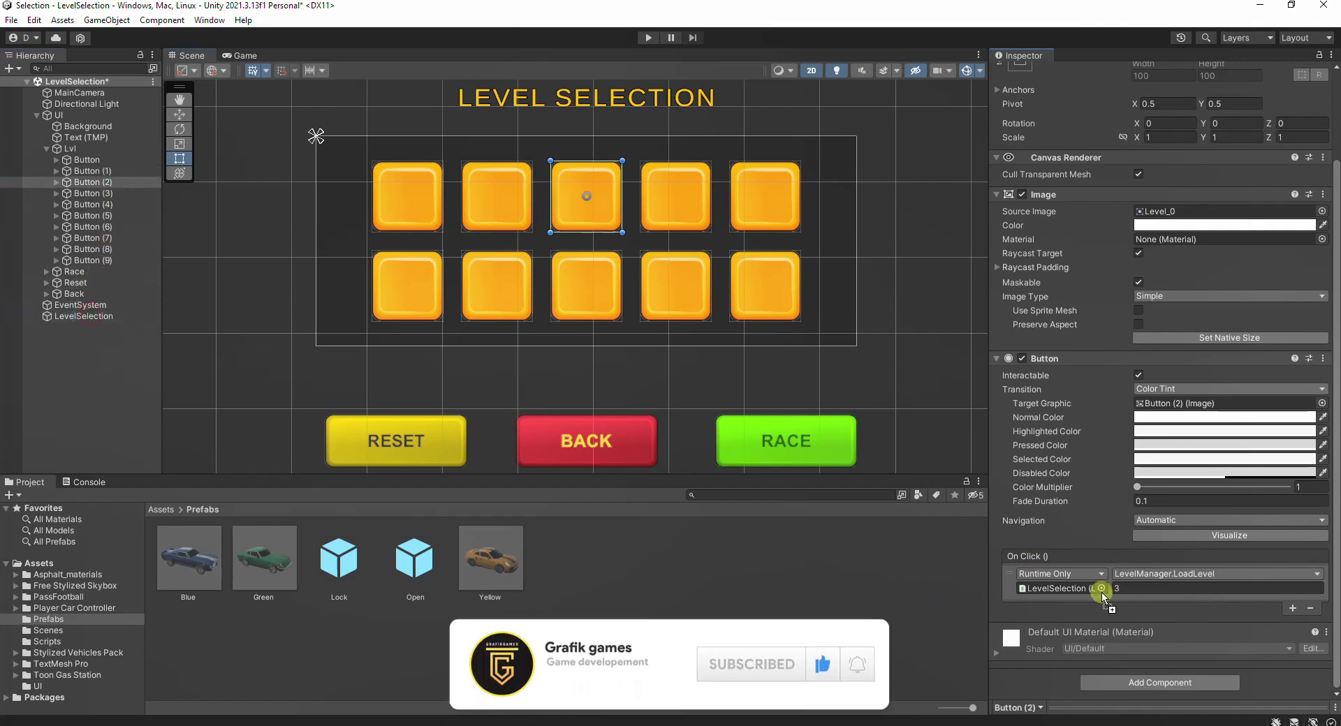
click(1215, 574)
mouse_move(1169, 651)
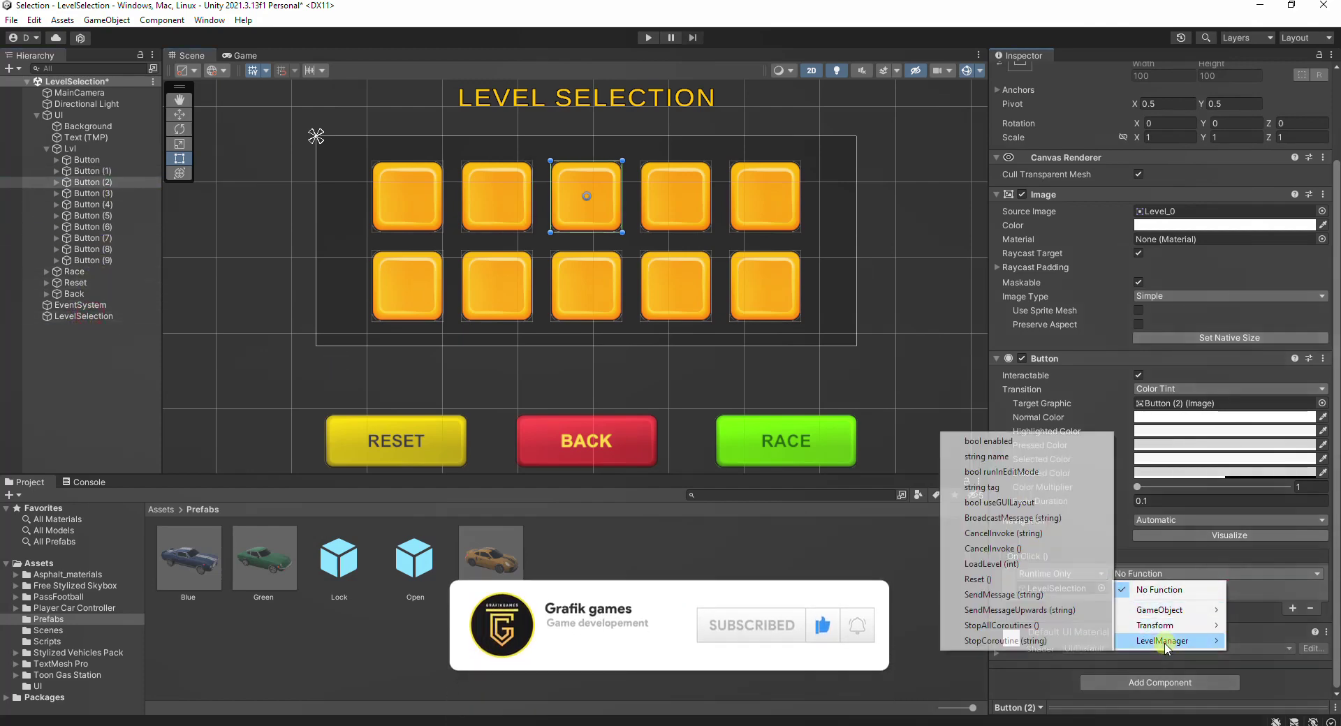
click(1032, 566)
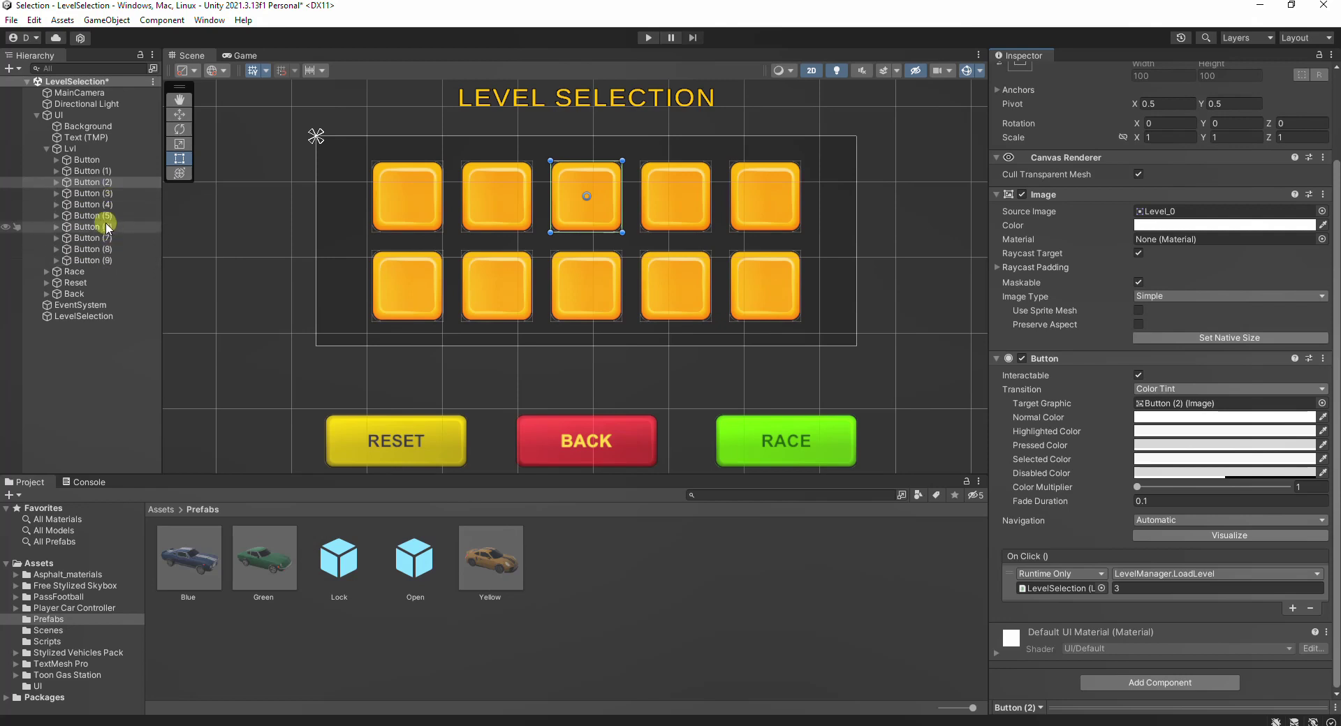
Step: Save the LevelSelection scene and collapse the Lvl panel and the UI object in the hierarchy
click(78, 346)
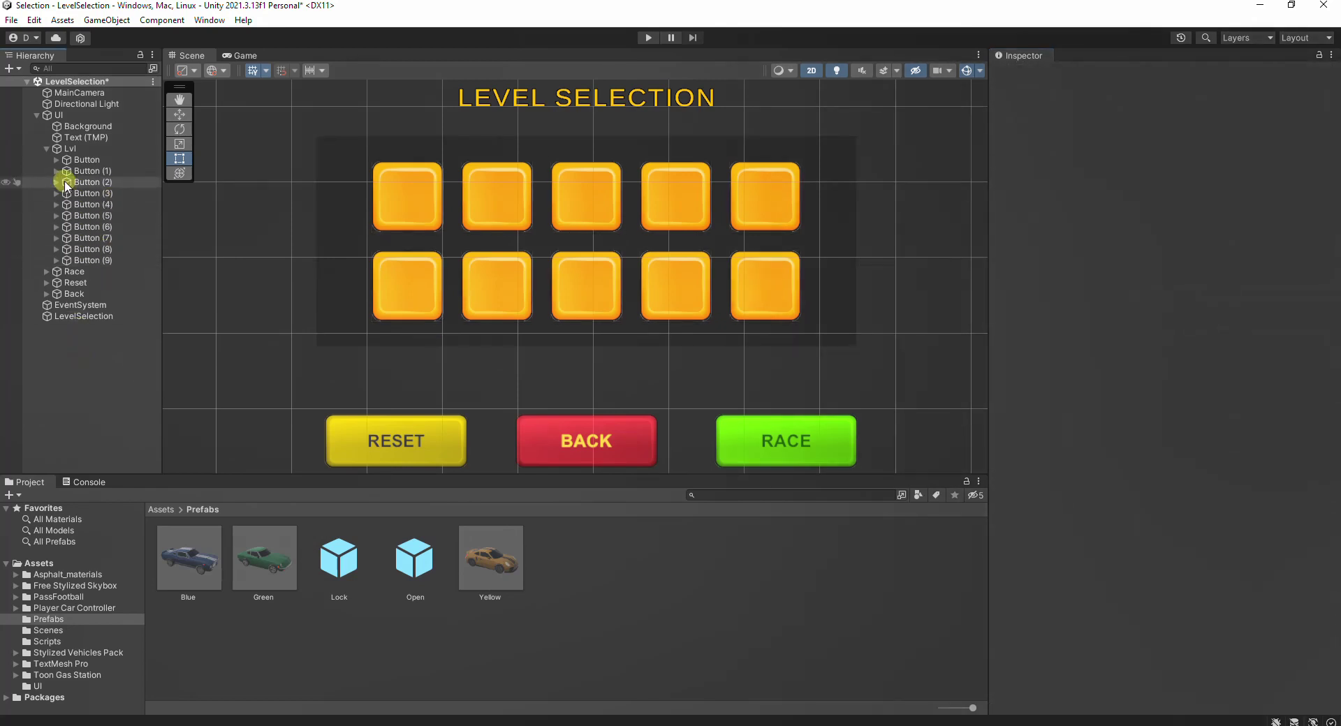
click(47, 149)
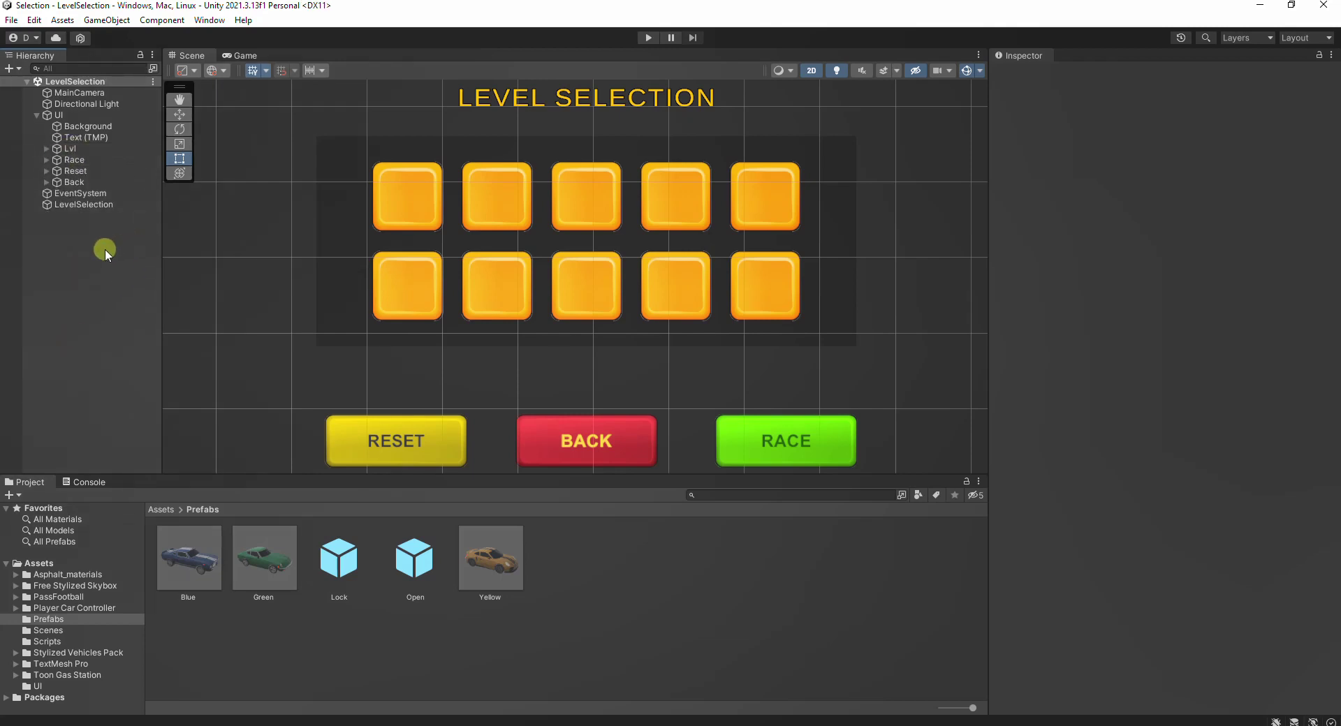
click(37, 116)
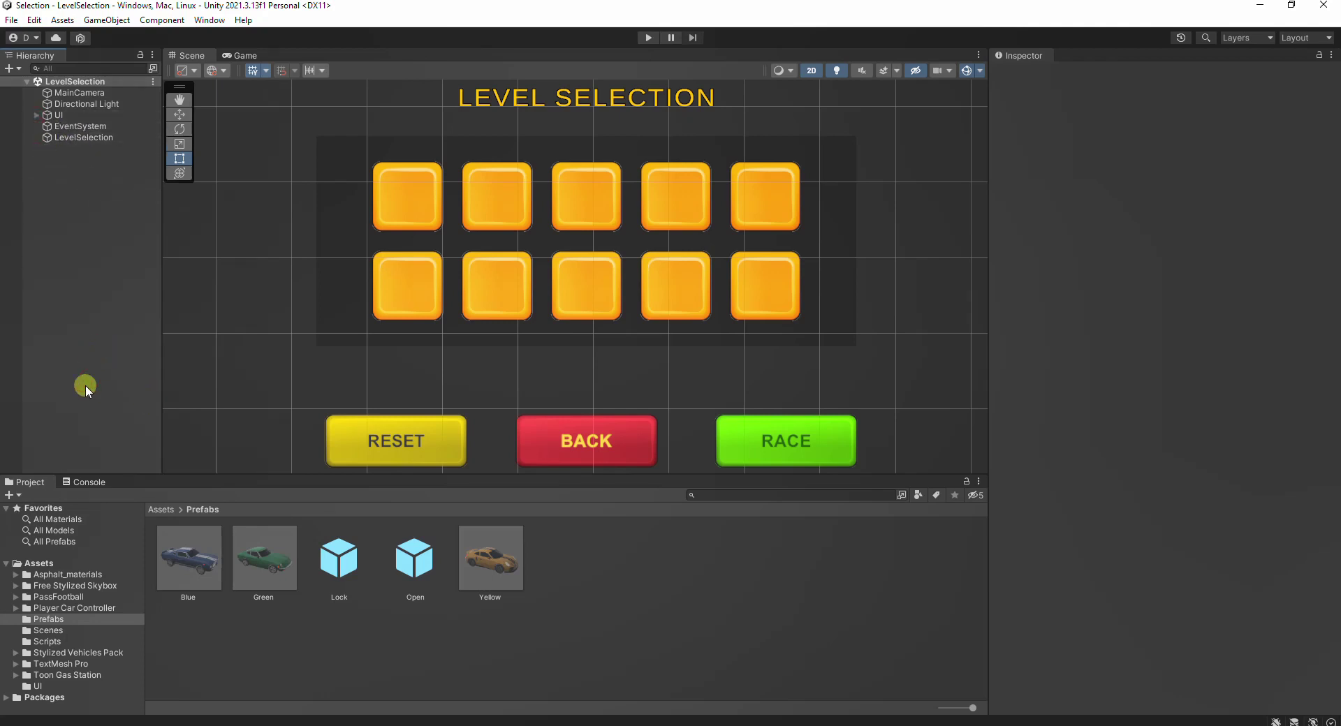
Step: Show the Scenes folder's assets as a compact list and open the Level_1 scene
click(44, 631)
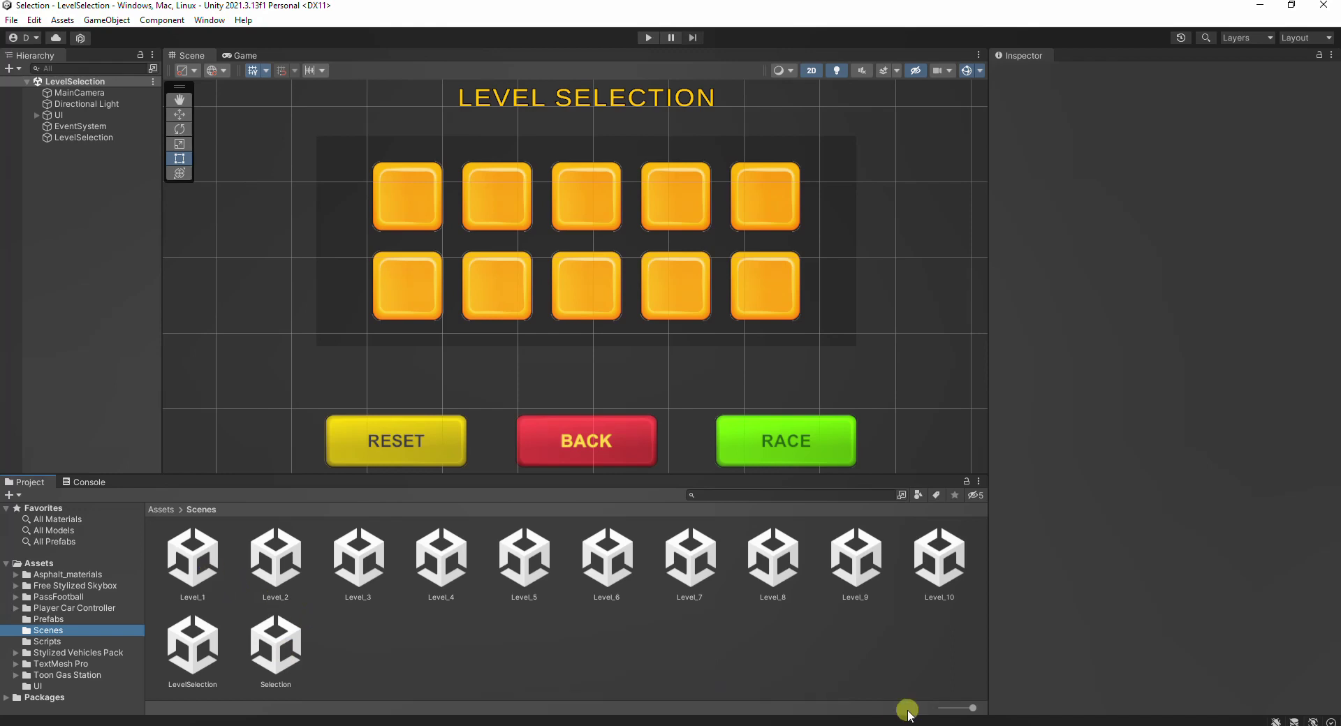
drag(948, 711, 894, 707)
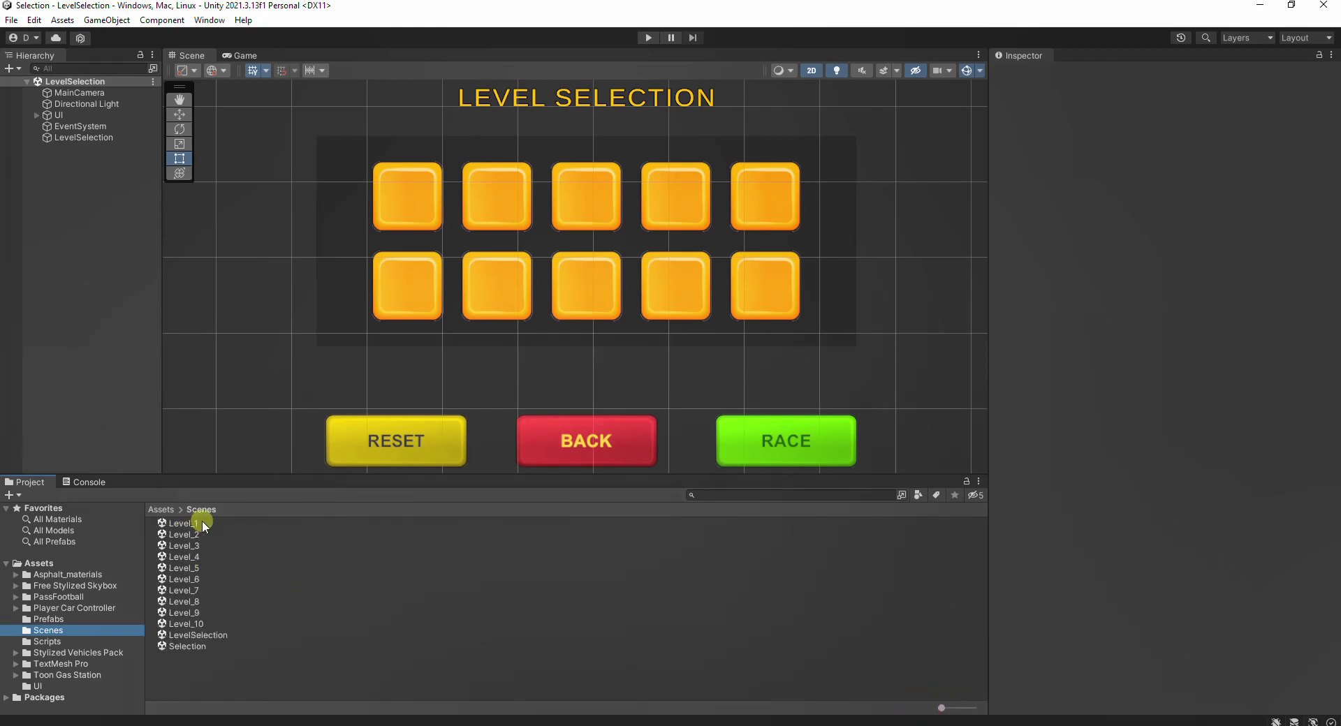
click(239, 523)
double_click(231, 524)
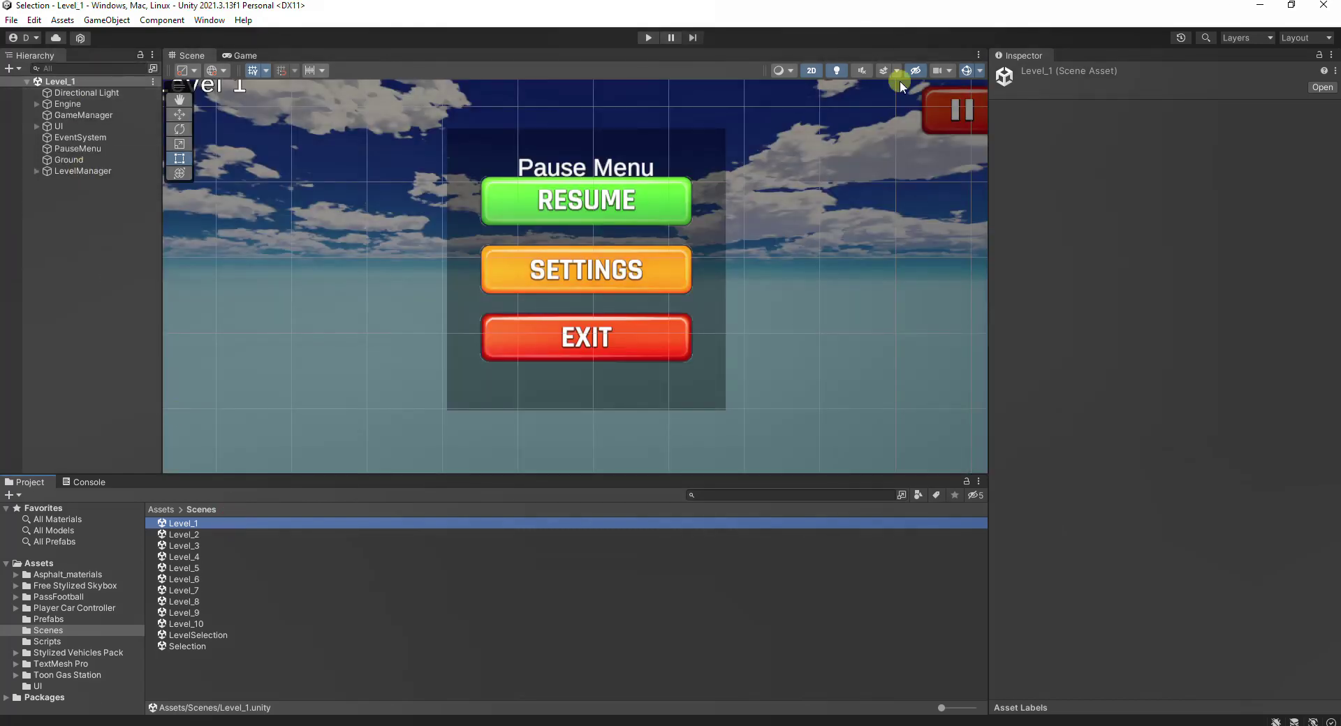
Step: Switch the scene view from 2D to 3D and frame the Ground plane to inspect the level surface
click(811, 70)
click(70, 160)
double_click(75, 161)
double_click(120, 158)
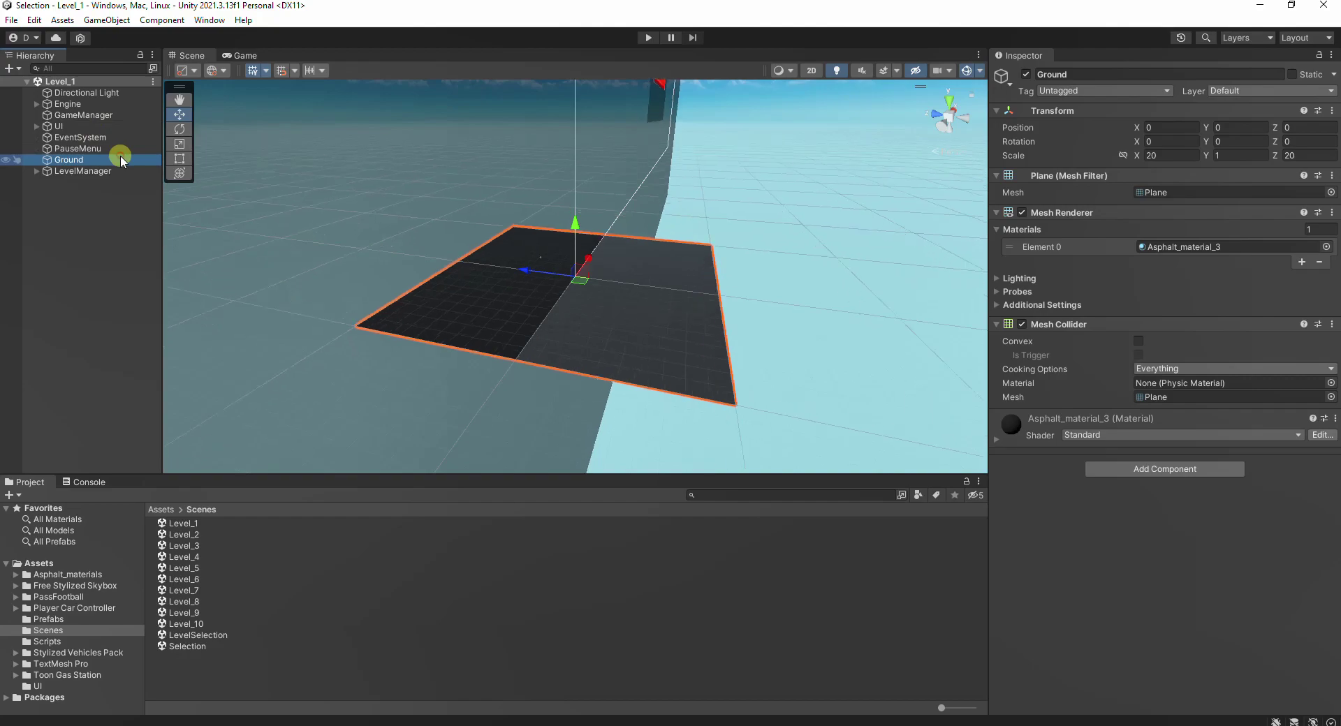
alt+drag(496, 215, 592, 256)
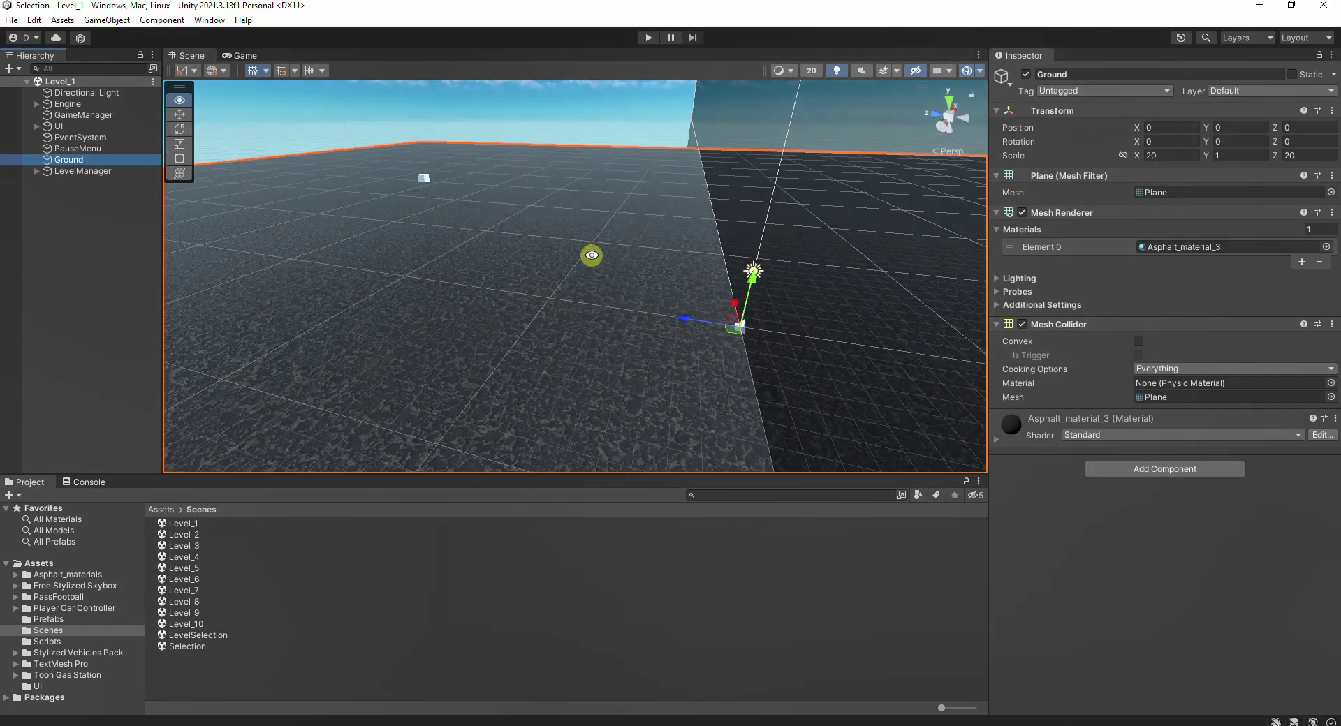
Step: Expand and frame the LevelManager object, and inspect its trigger box collider and its Target child cube
click(64, 172)
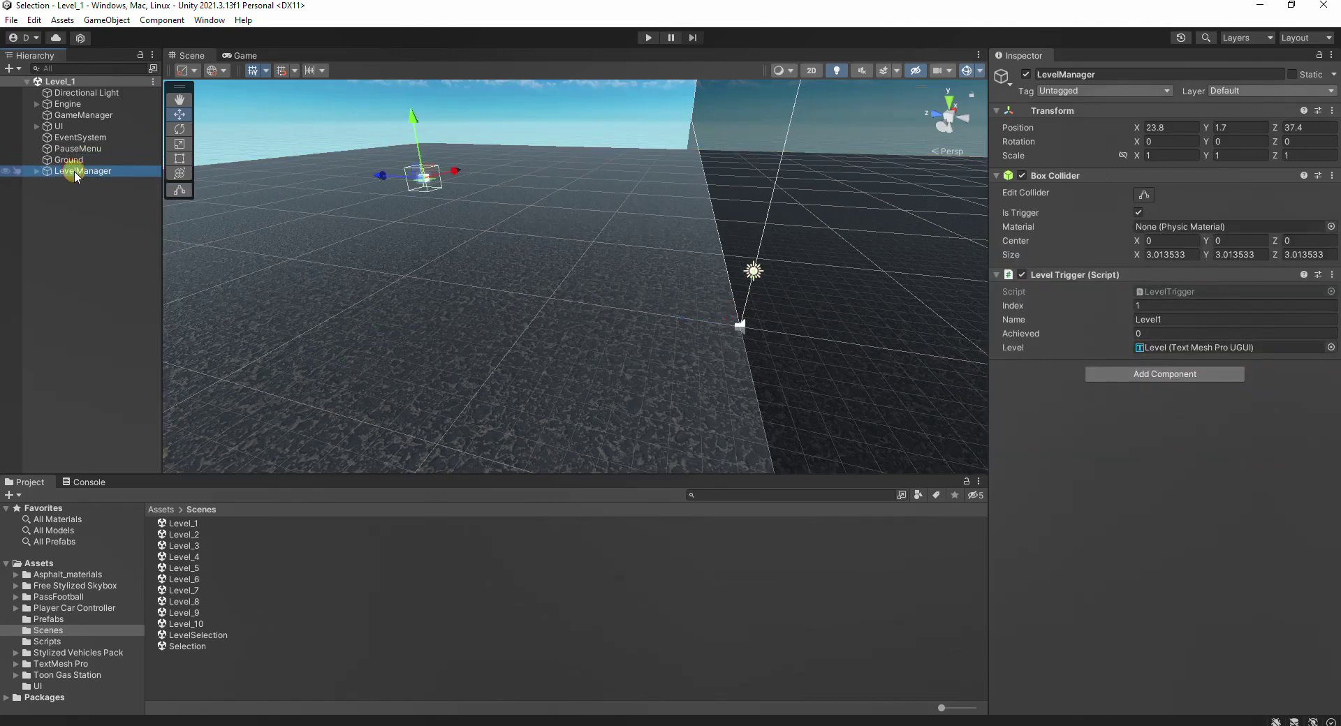
click(36, 171)
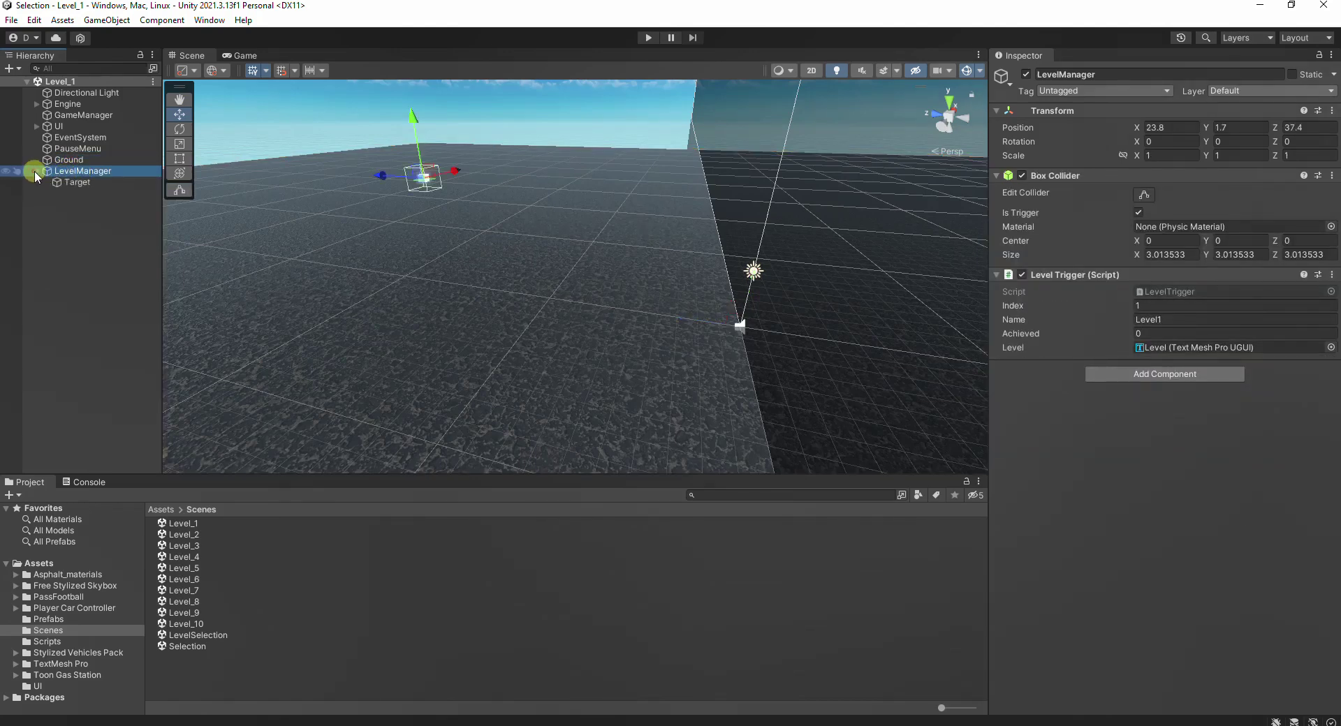
double_click(89, 171)
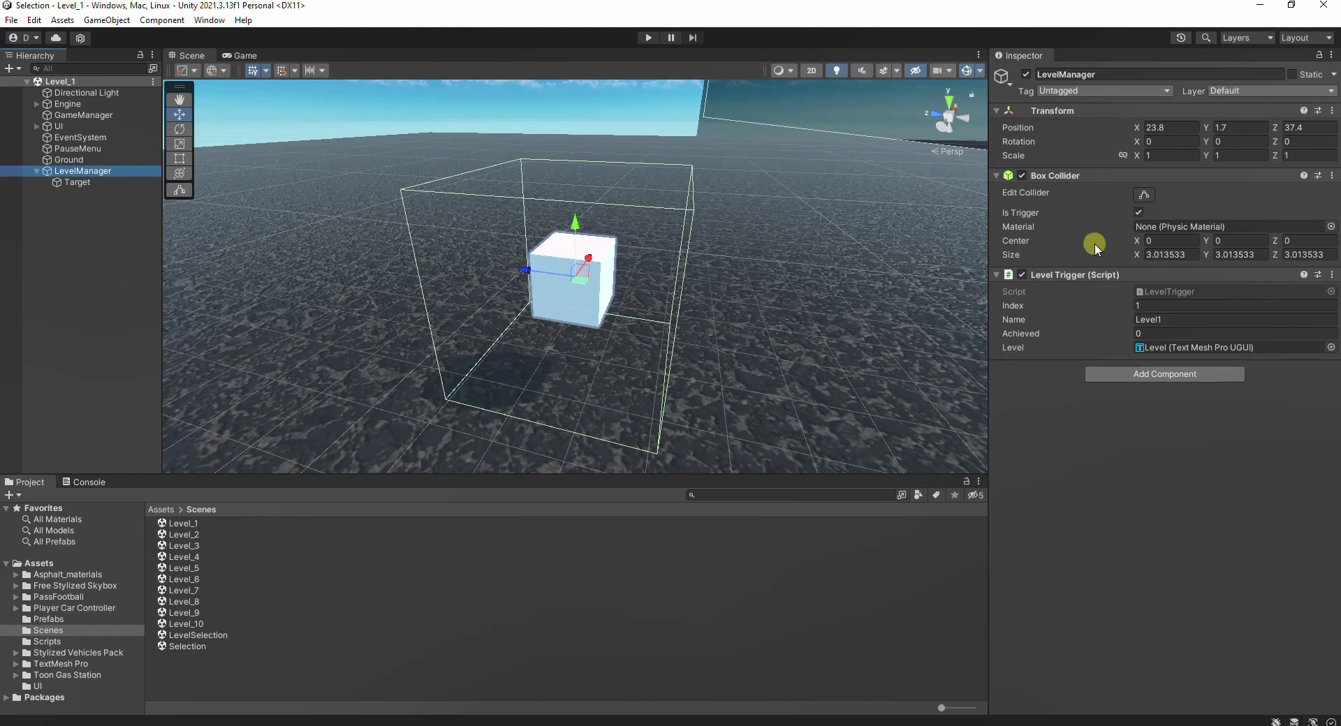
click(78, 183)
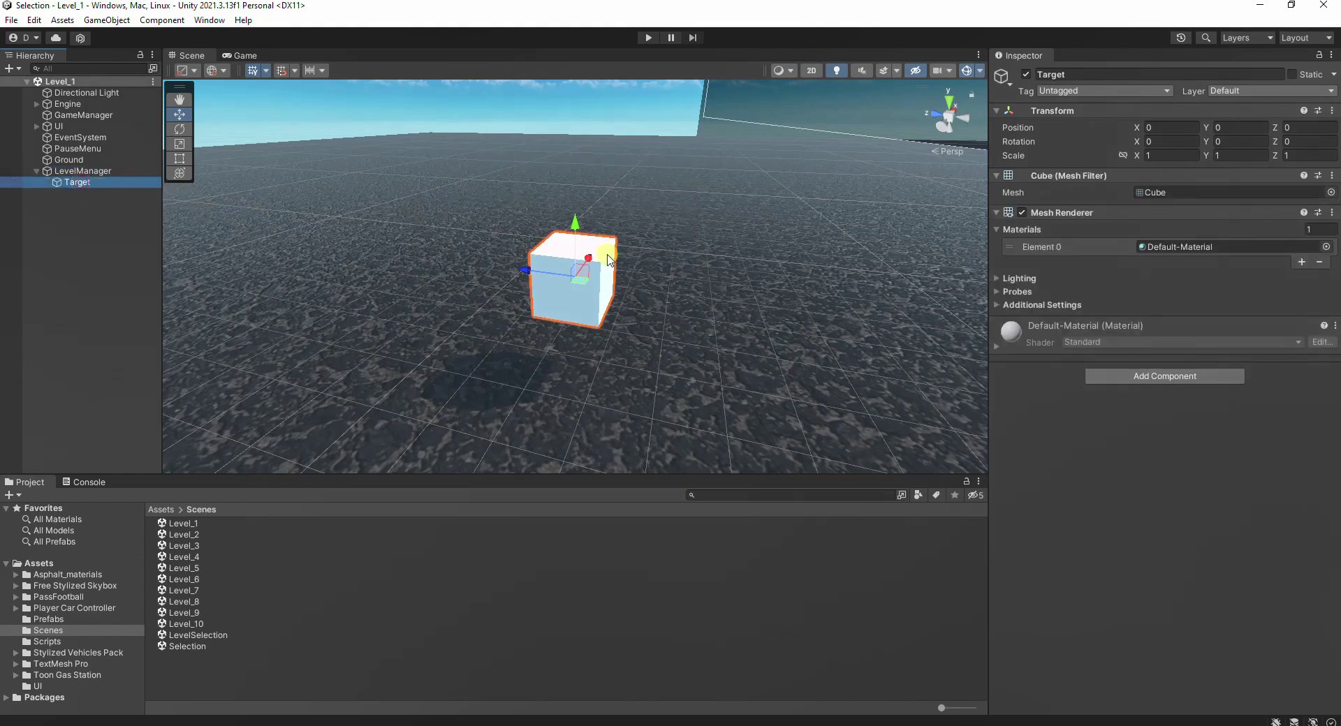
Step: Review the Index, Name and Achieved fields of LevelManager's Level Trigger component
click(82, 172)
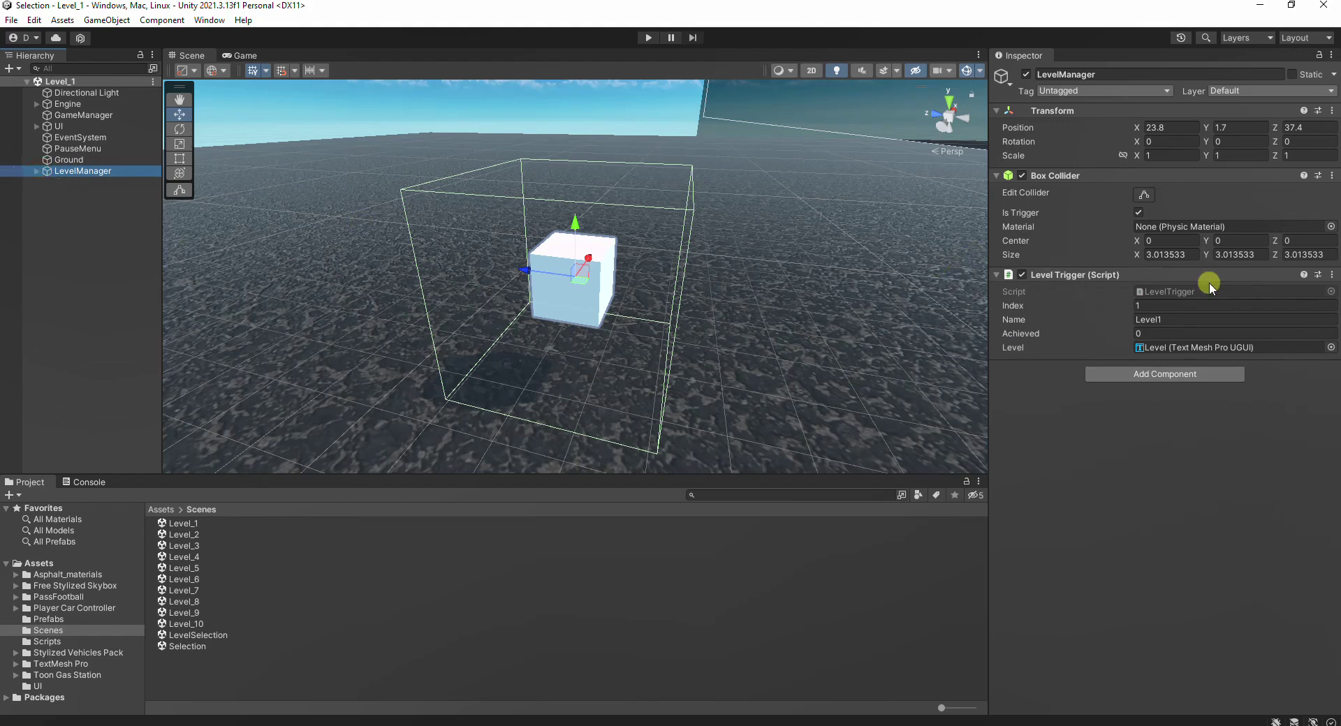
click(1176, 305)
click(1195, 320)
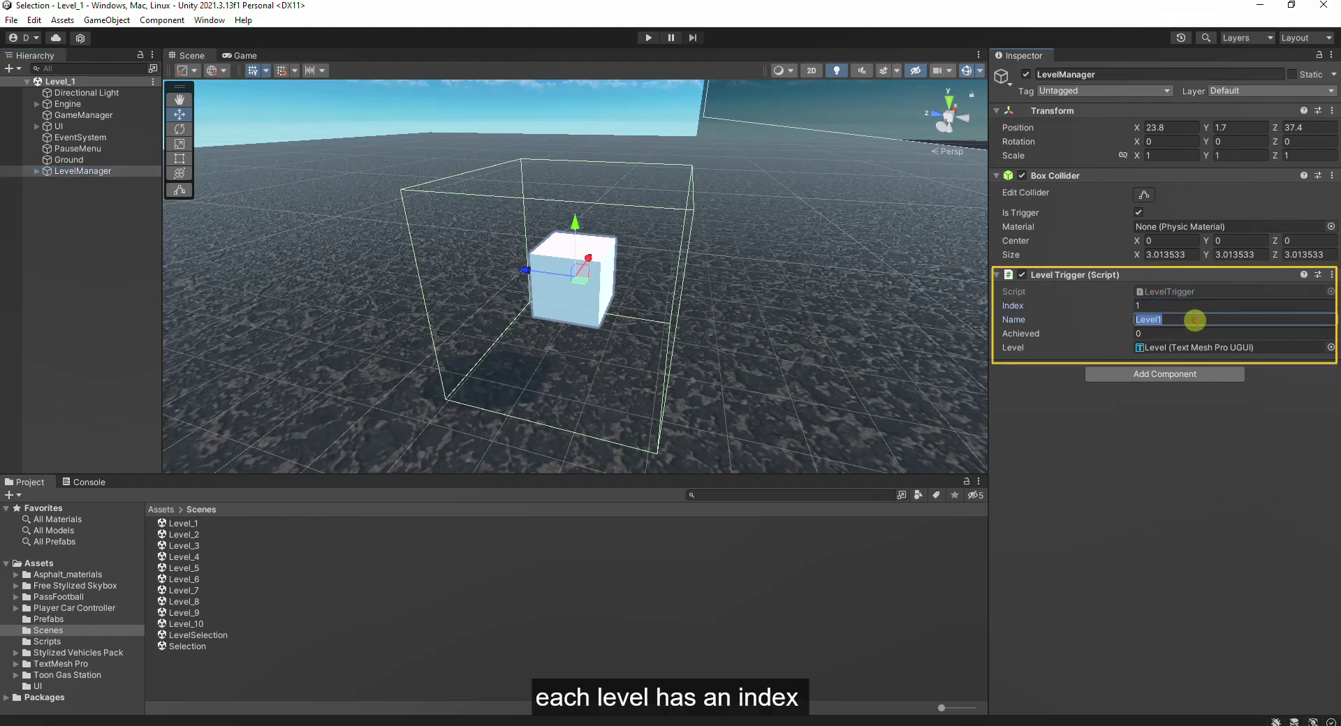
click(1104, 335)
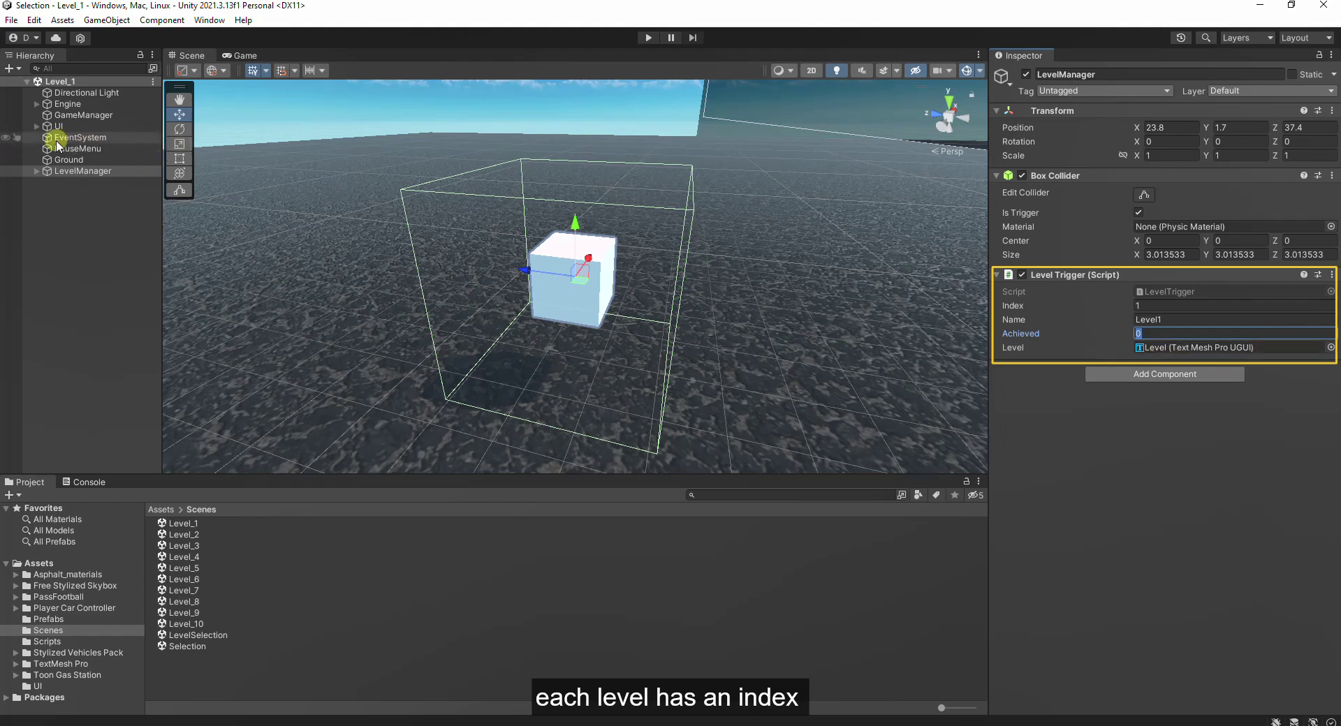
Step: Assign the UI's Level text to the Level field of the Level Trigger component, and collapse the UI object
click(37, 127)
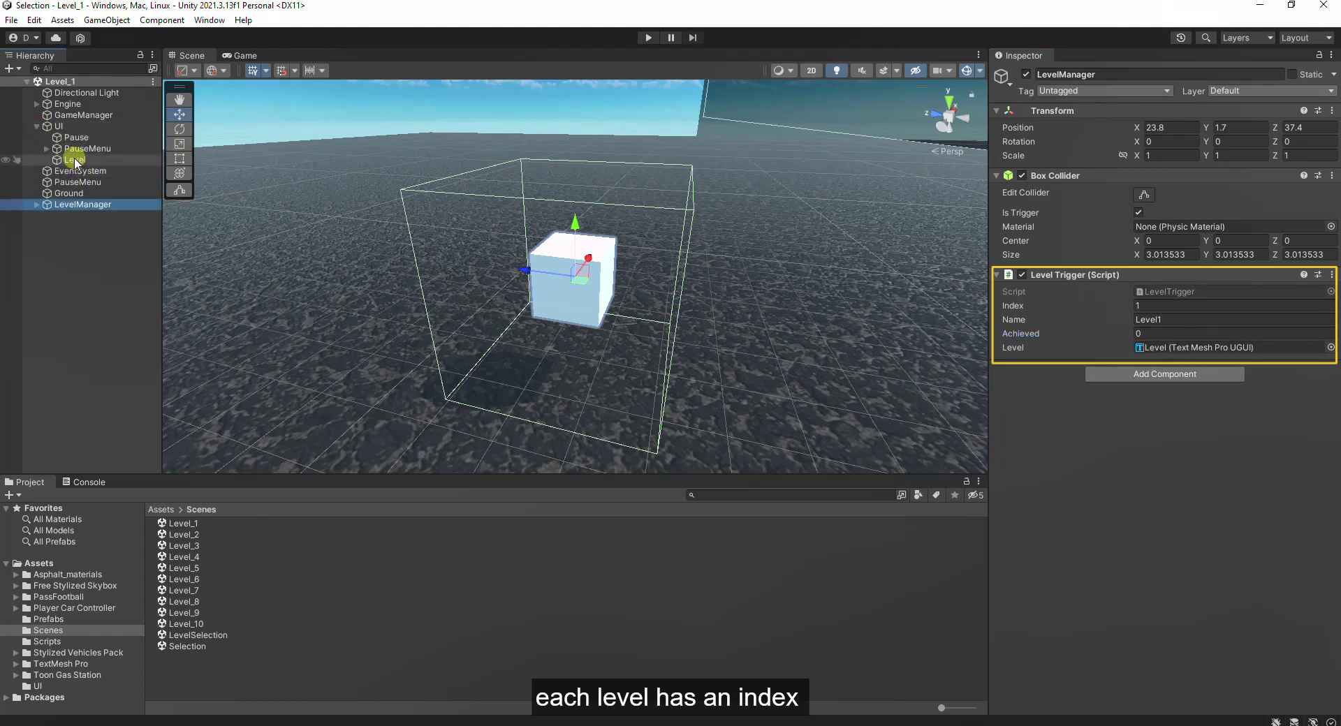
drag(129, 159, 1215, 353)
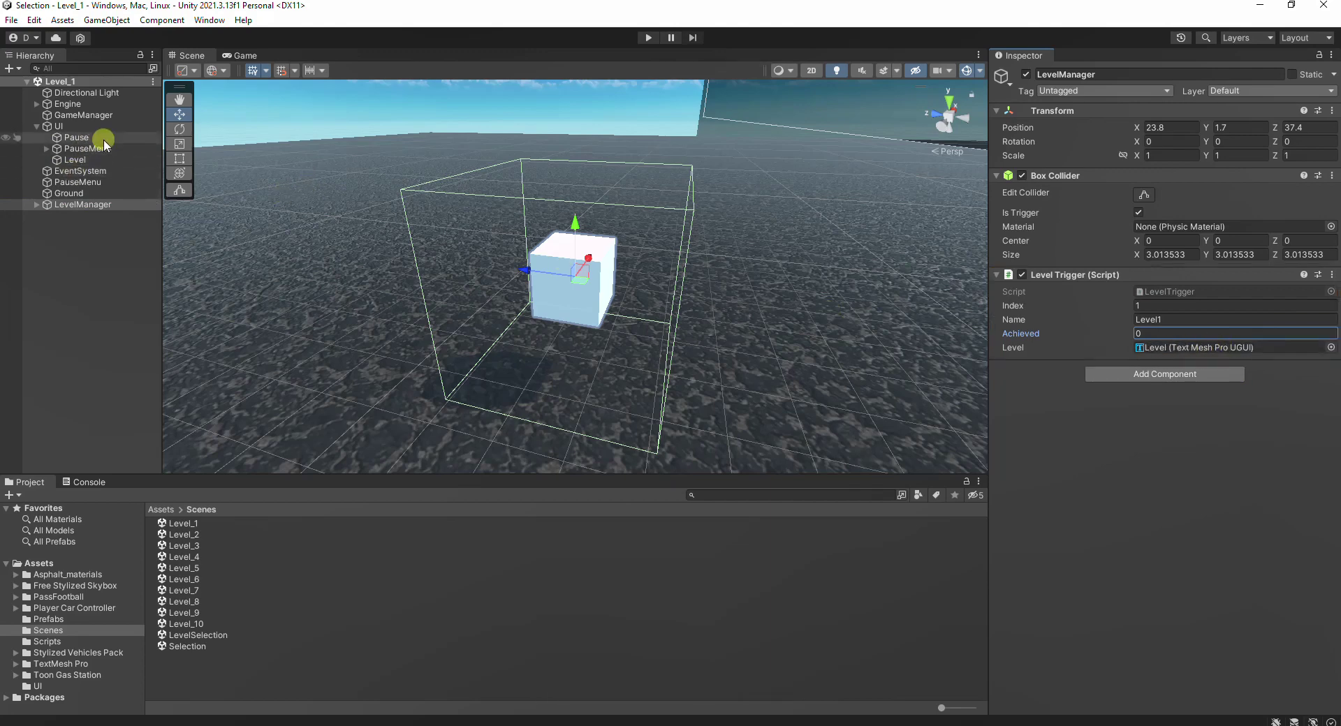
click(90, 251)
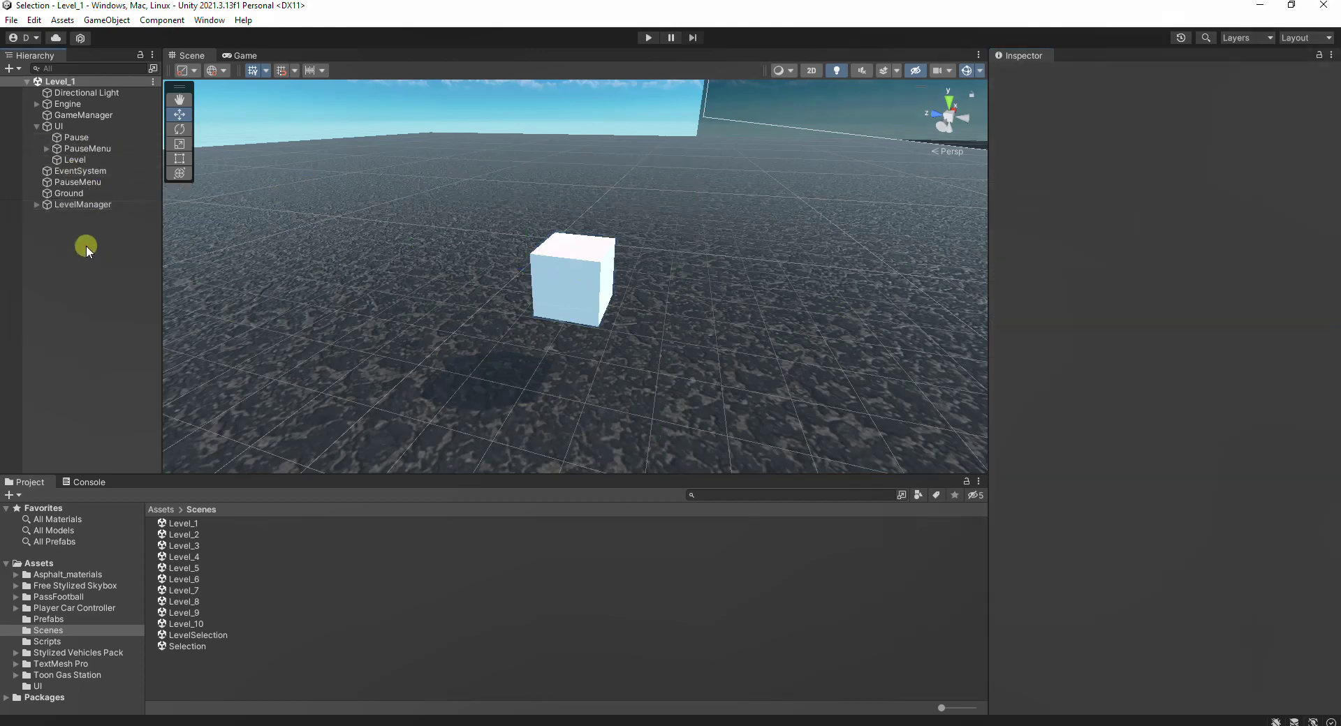
click(37, 126)
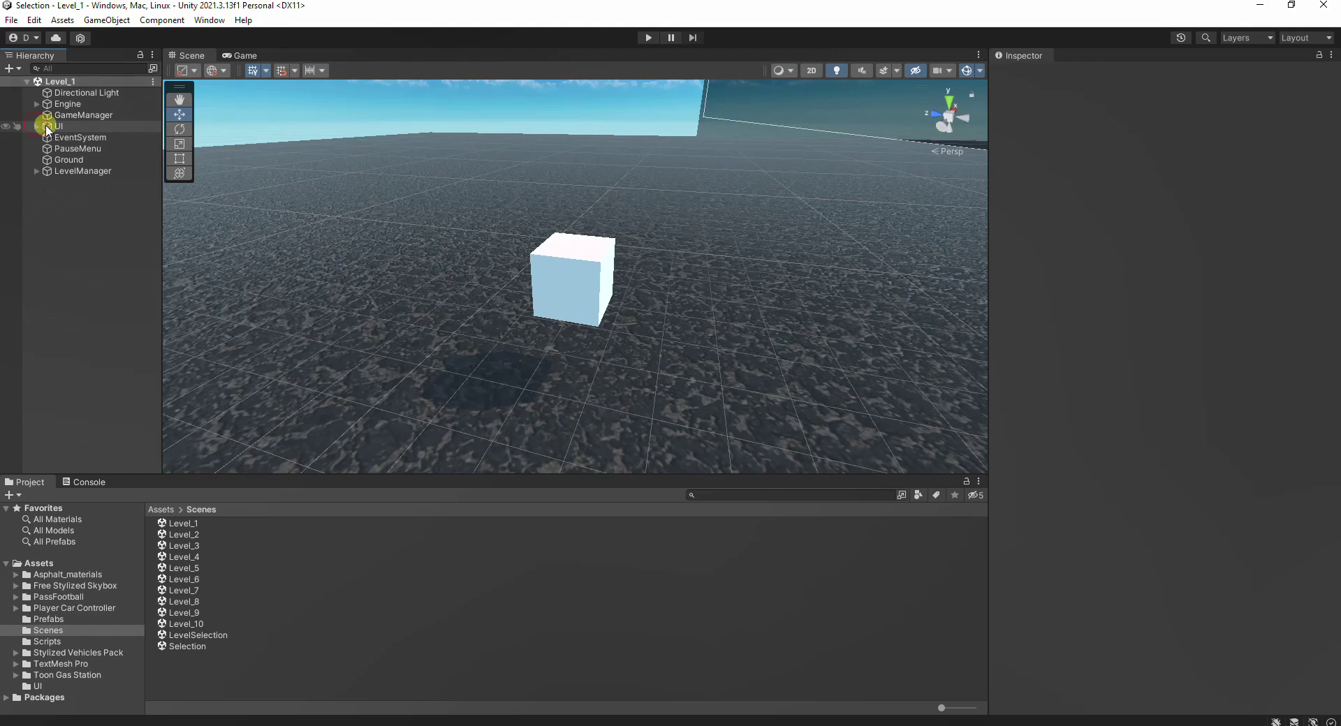
Step: Open LevelManager's LevelTrigger script in Visual Studio Code and read through its variables, Start method and OnTriggerEnter method
click(72, 173)
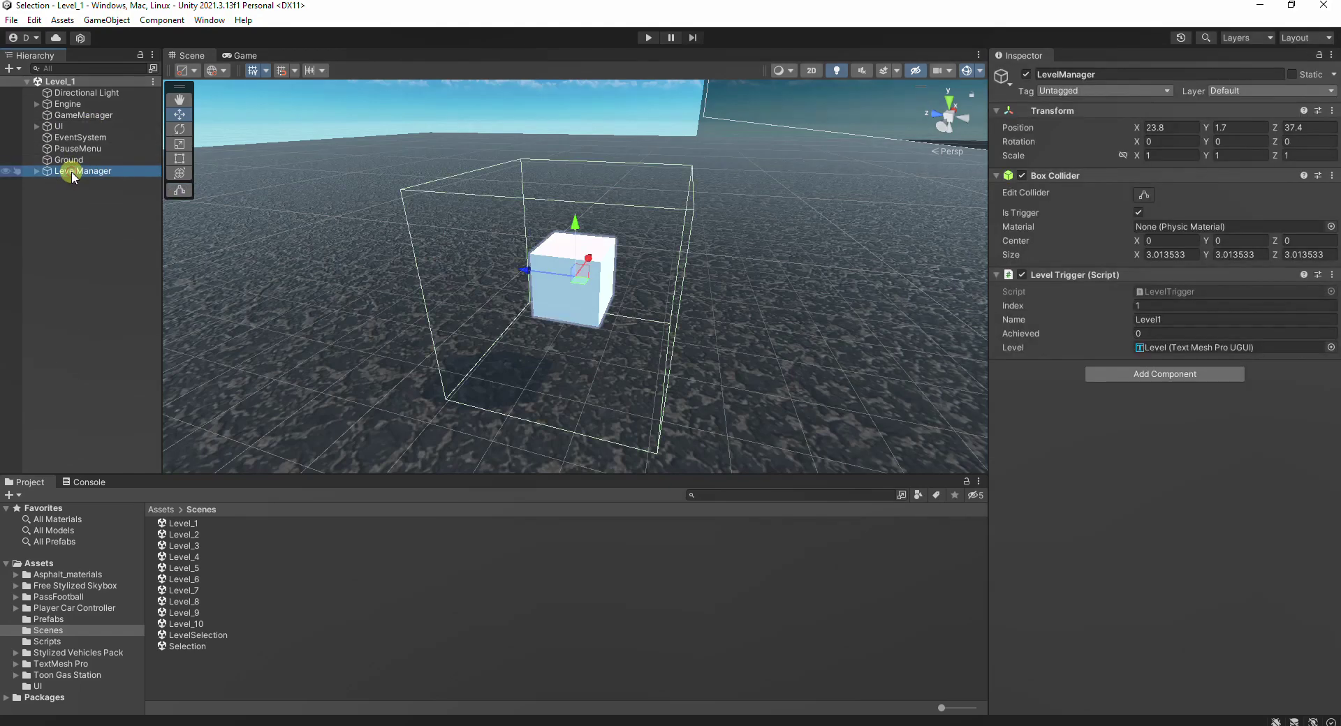
click(1242, 294)
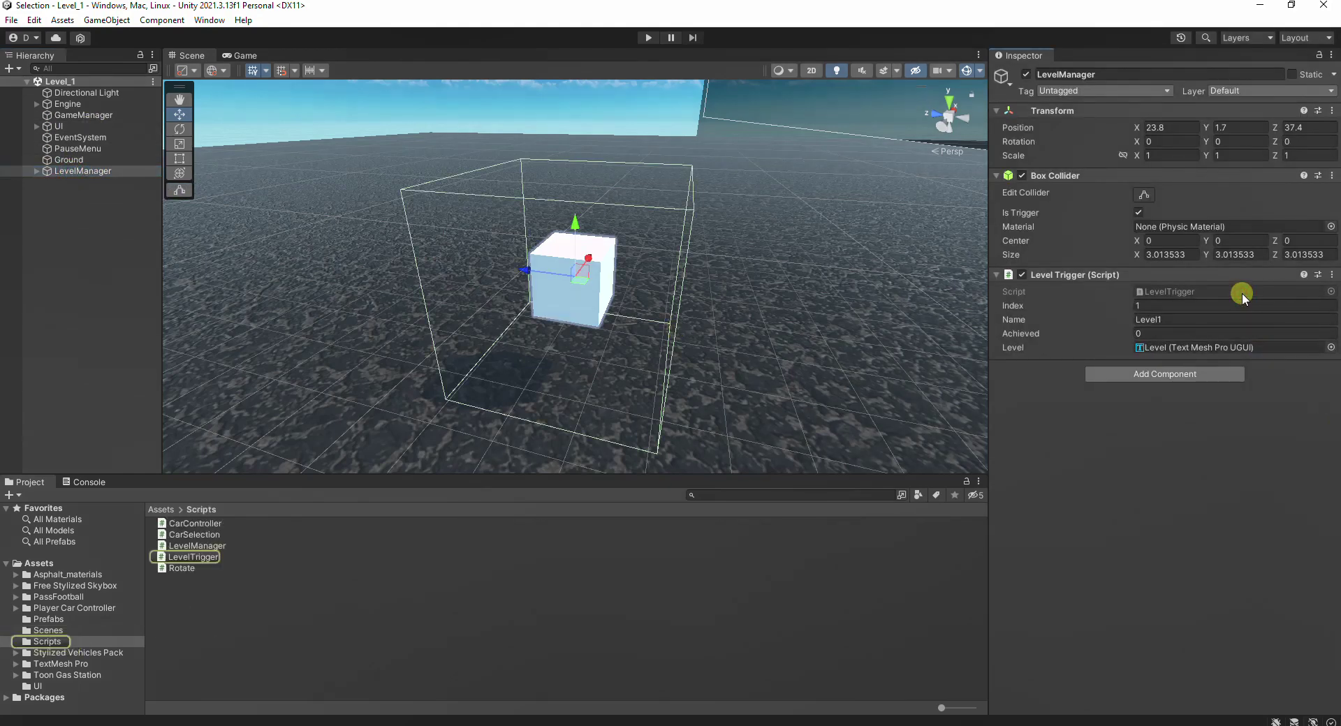
double_click(1242, 292)
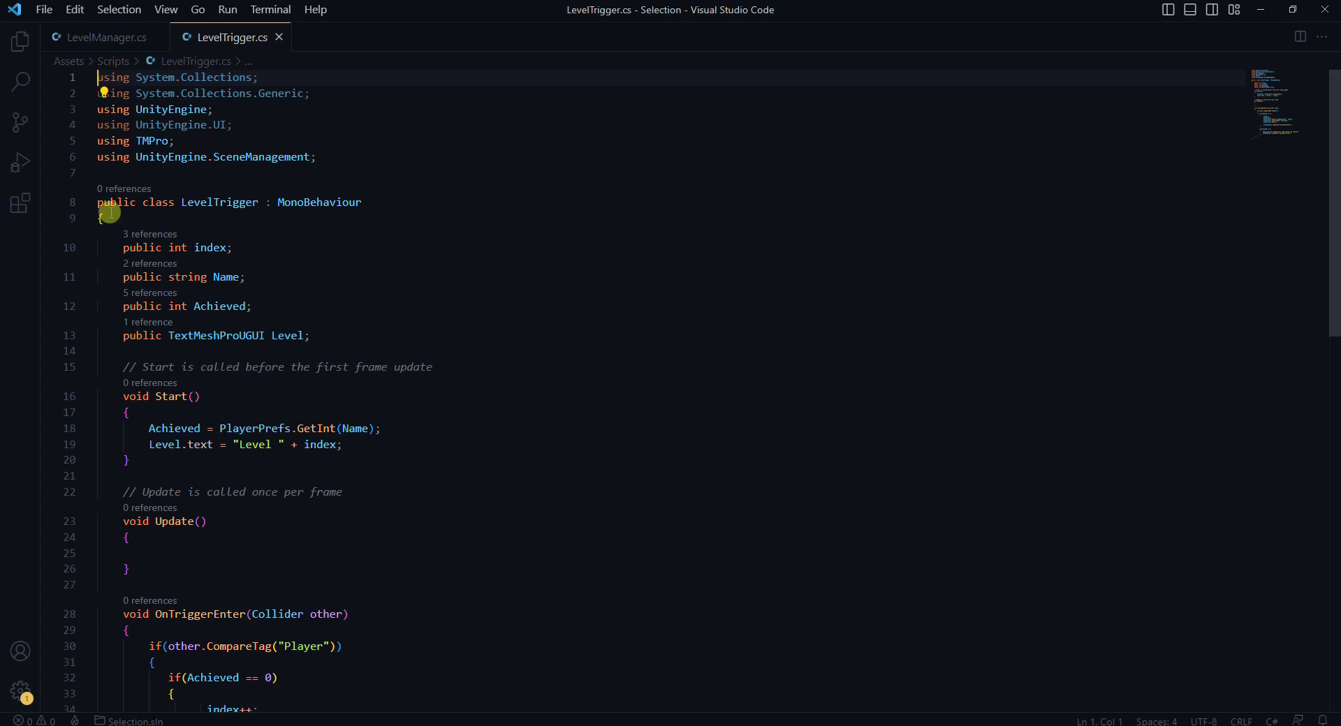
scroll(293, 236, down, 3)
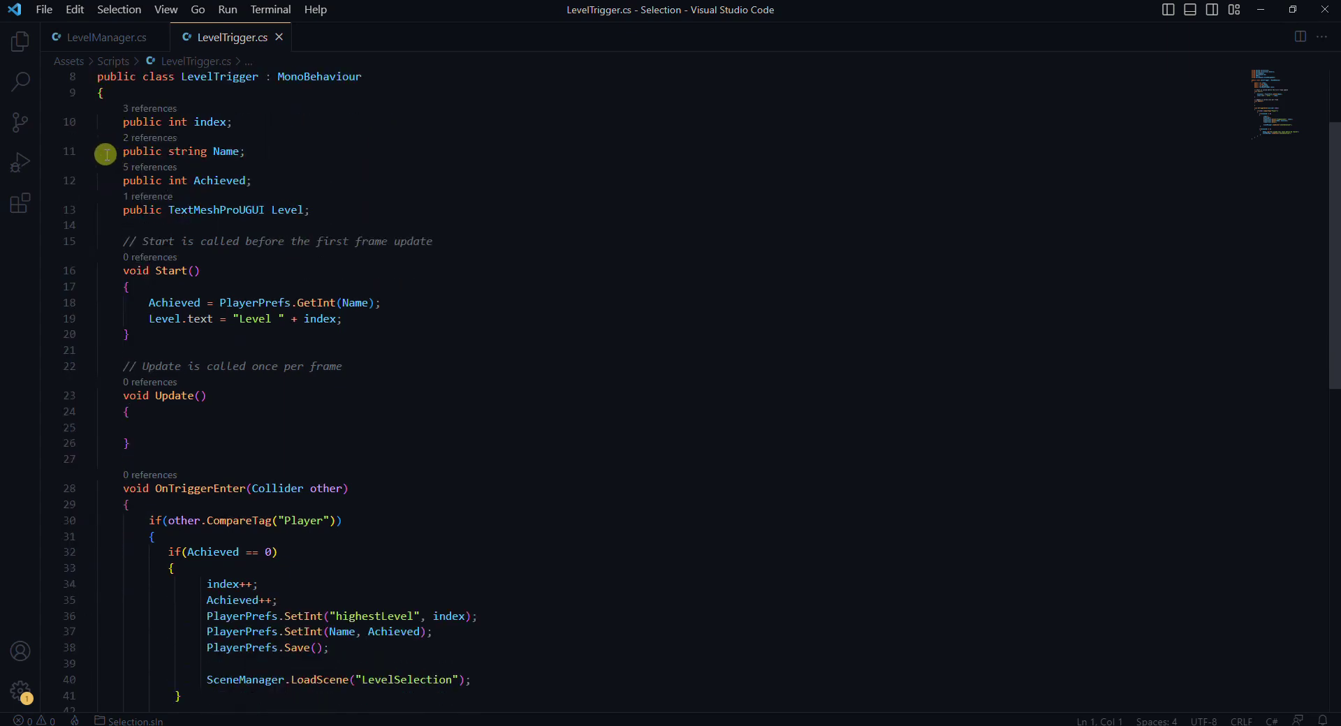
scroll(112, 210, down, 3)
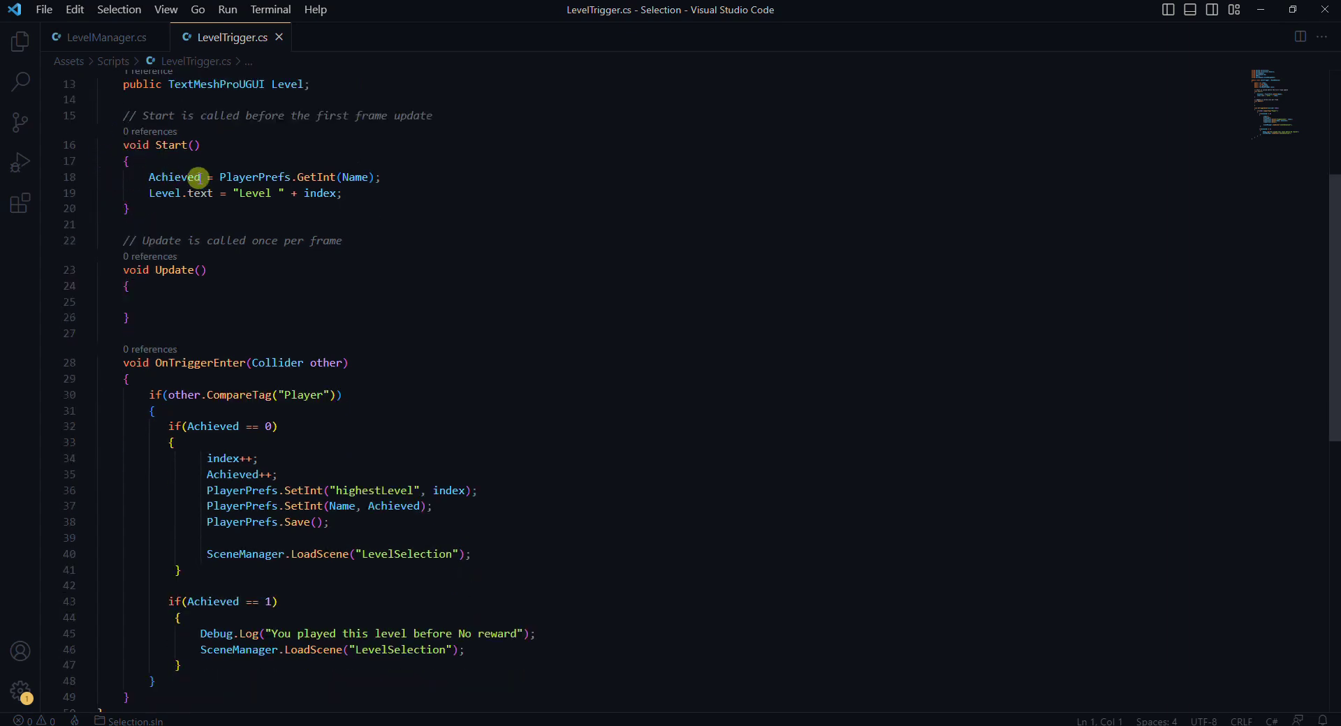
scroll(170, 254, down, 4)
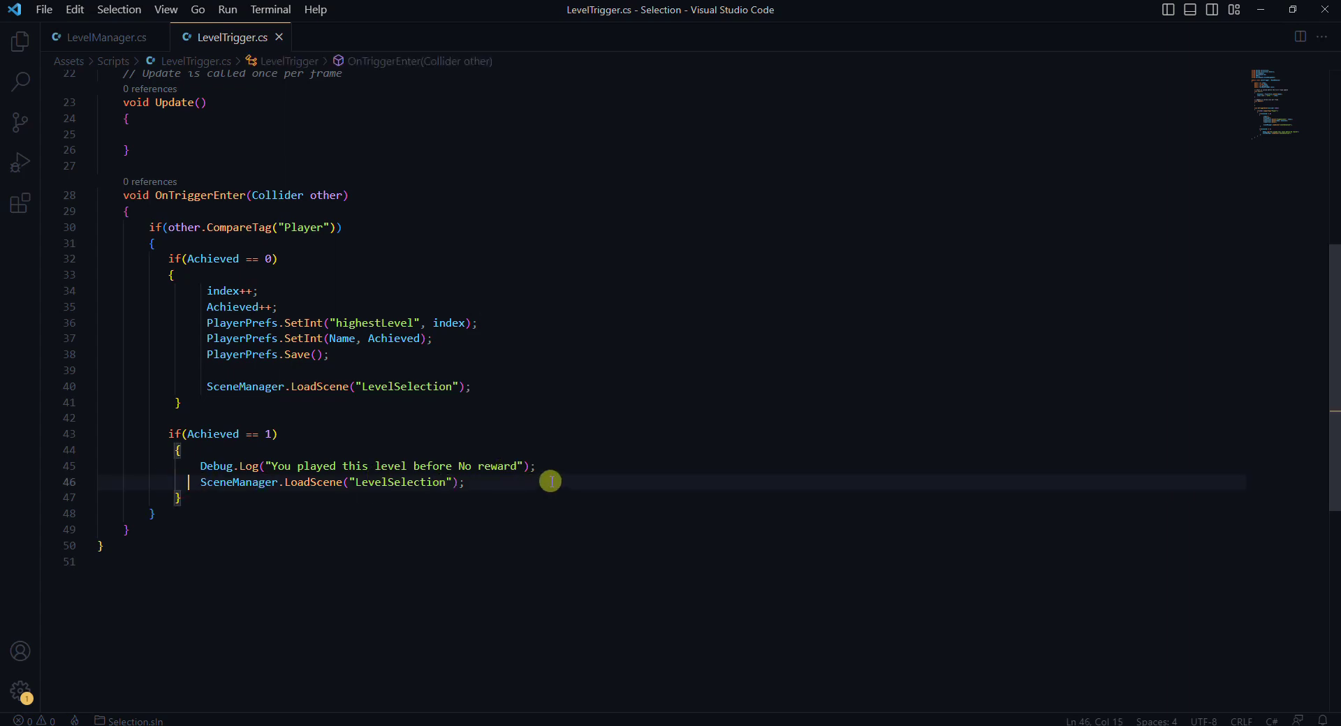
scroll(347, 468, up, 5)
scroll(347, 468, up, 5)
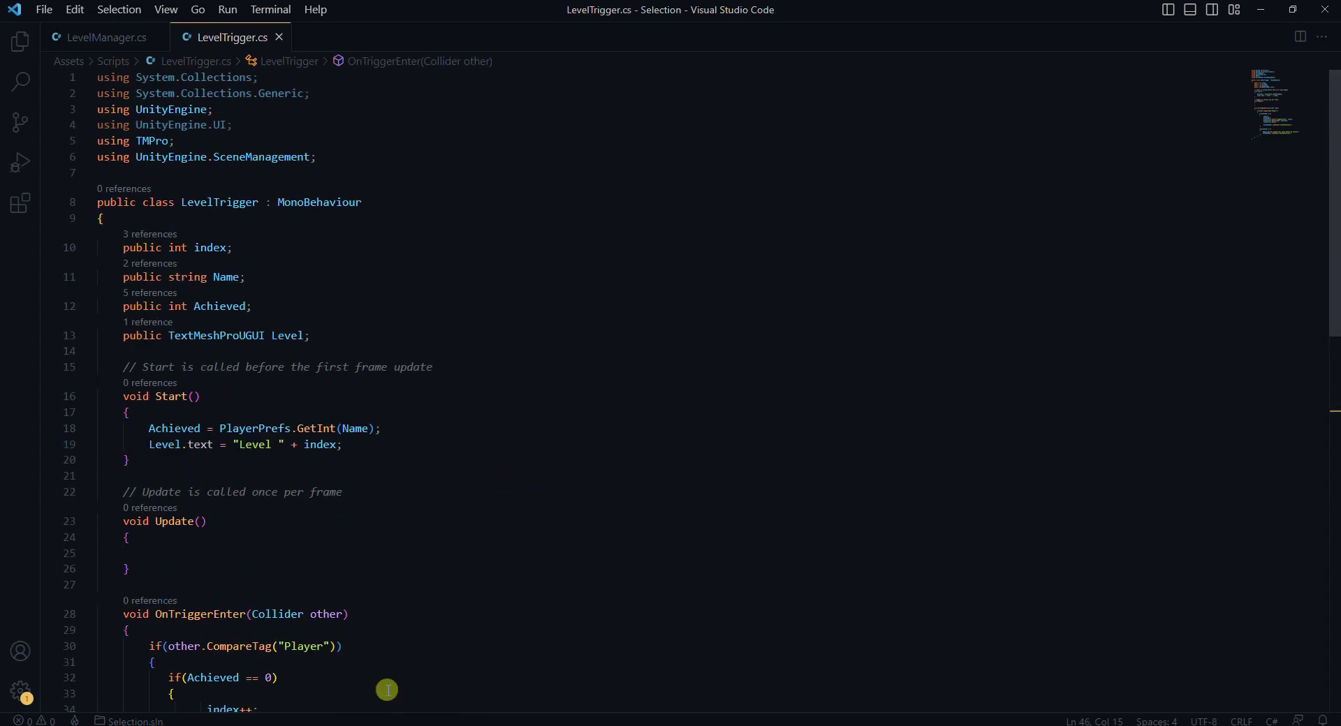
Step: Return to Unity and check the Index and Name fields of Level_1's Level Trigger component
click(365, 725)
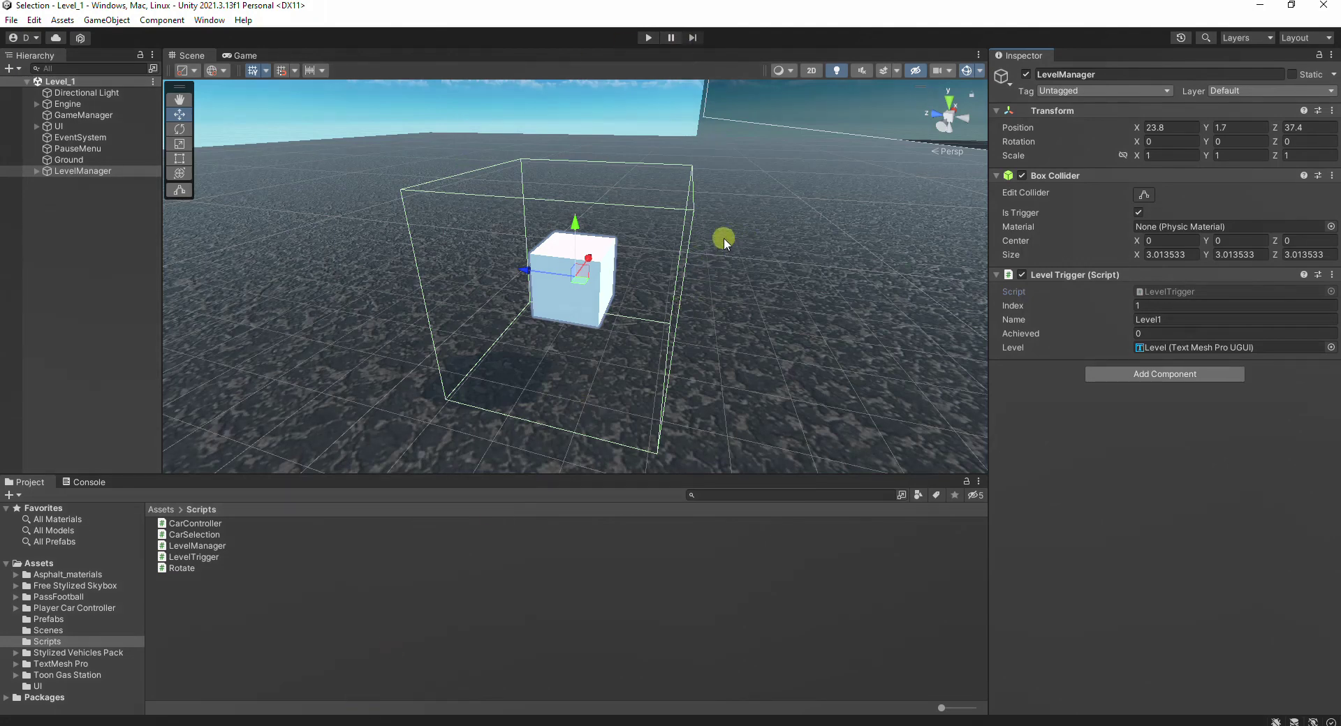
click(1150, 304)
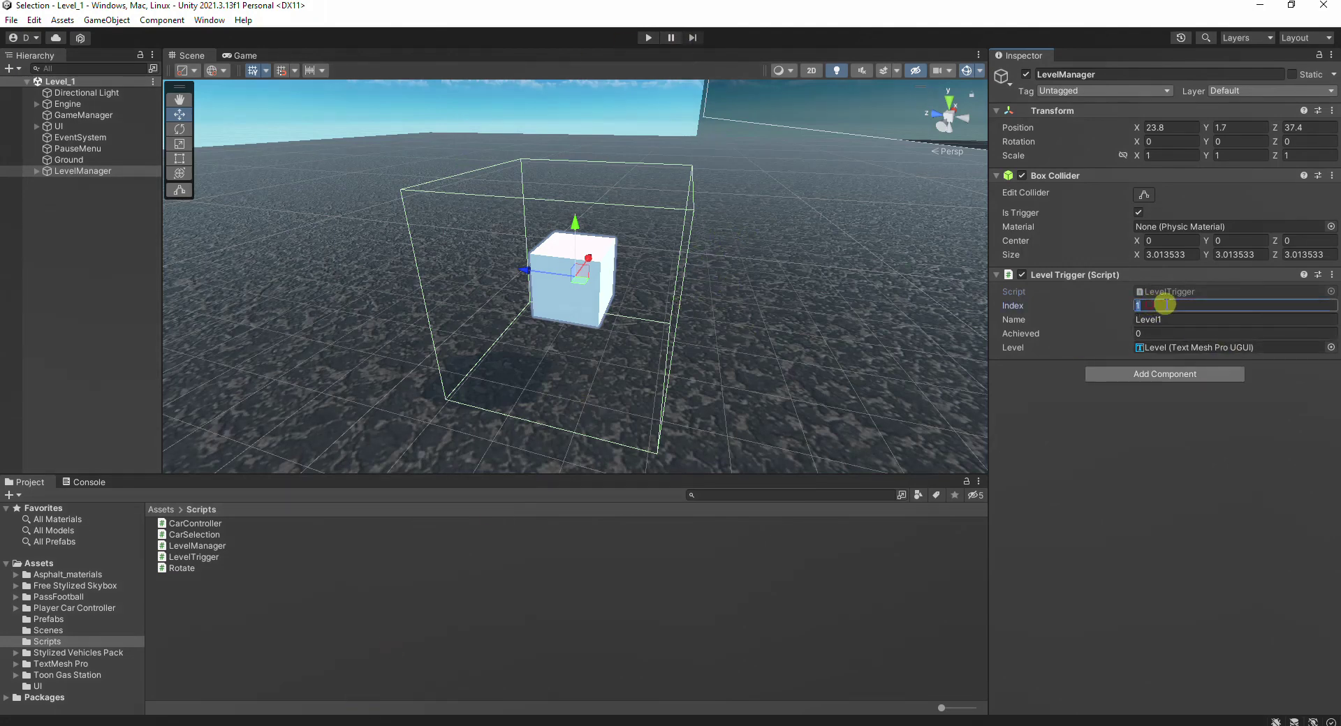
click(1179, 320)
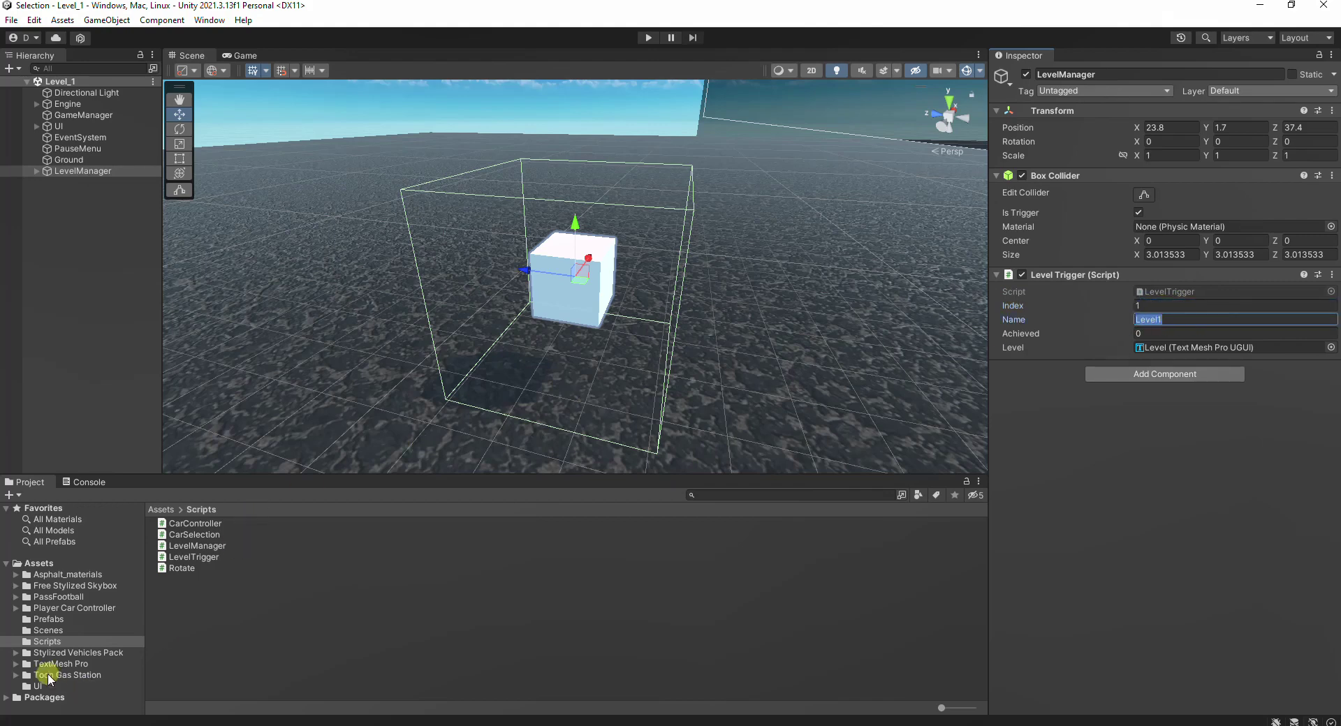
Step: Open the Level_2 scene and check the Index and Name fields of LevelManager's Level Trigger component
click(44, 632)
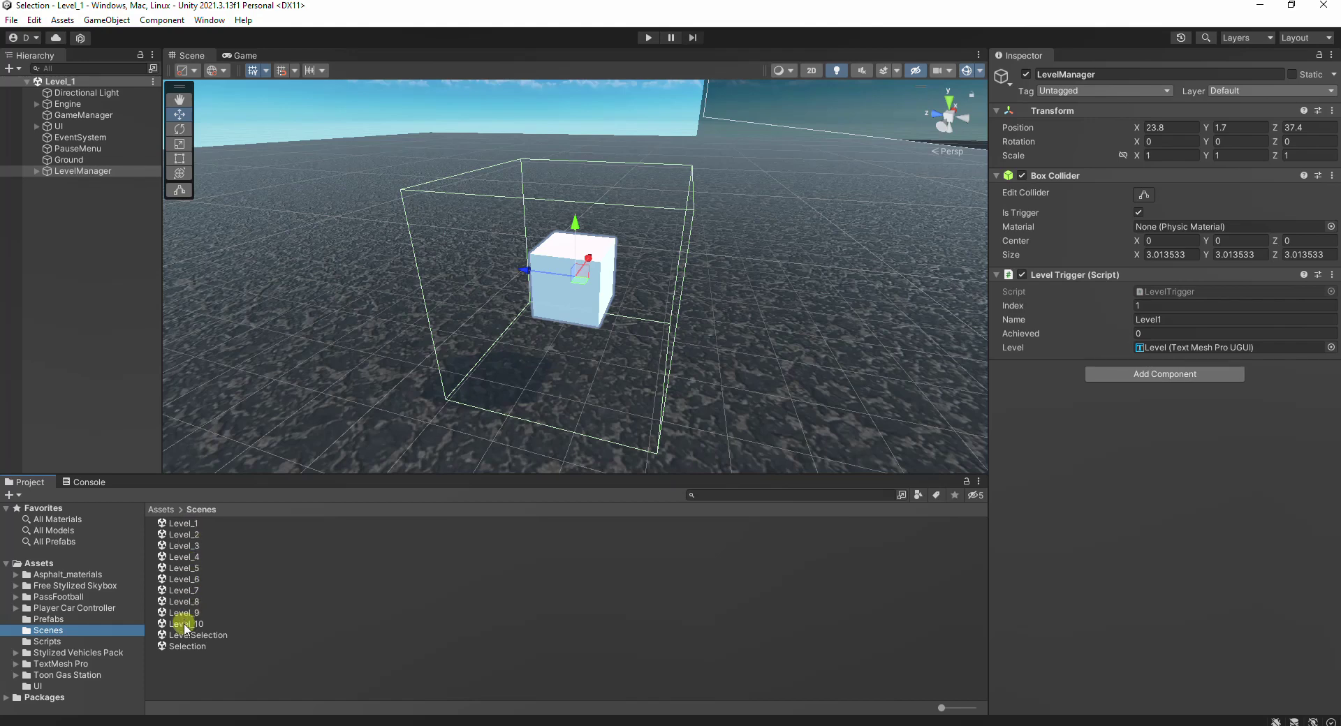
double_click(184, 536)
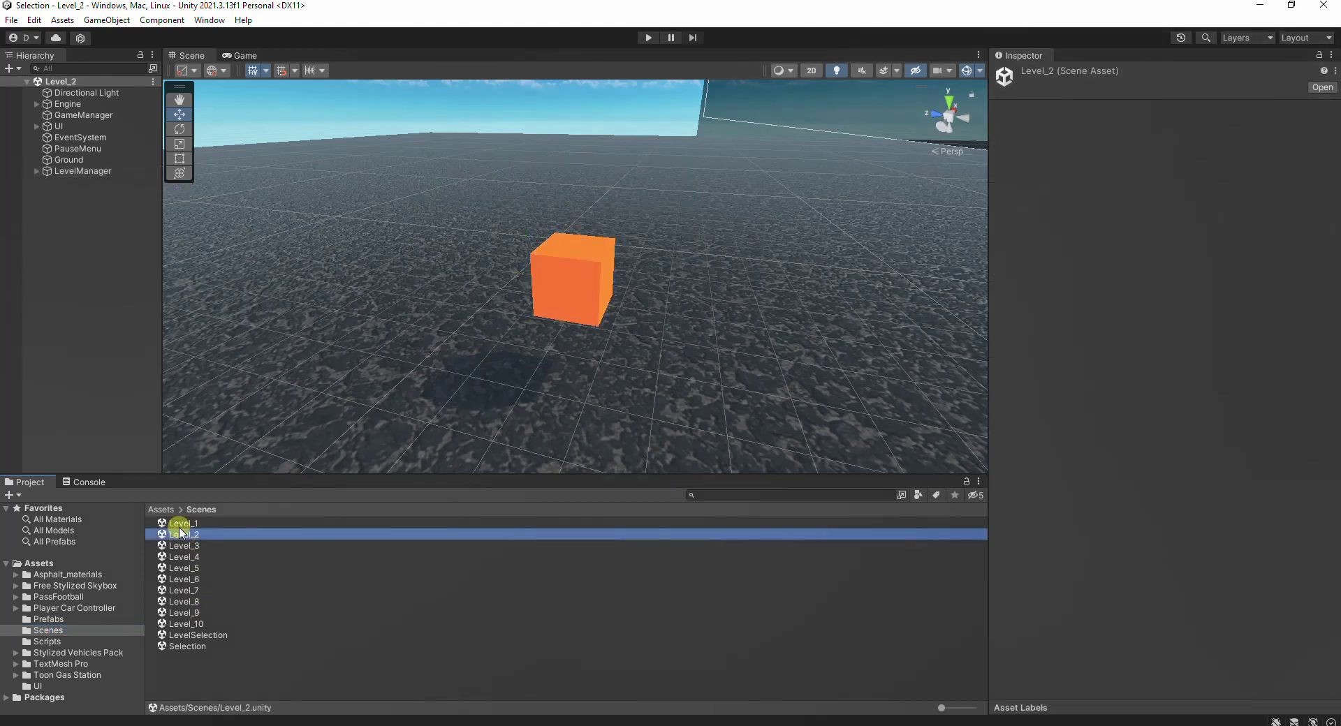
click(61, 171)
click(1155, 305)
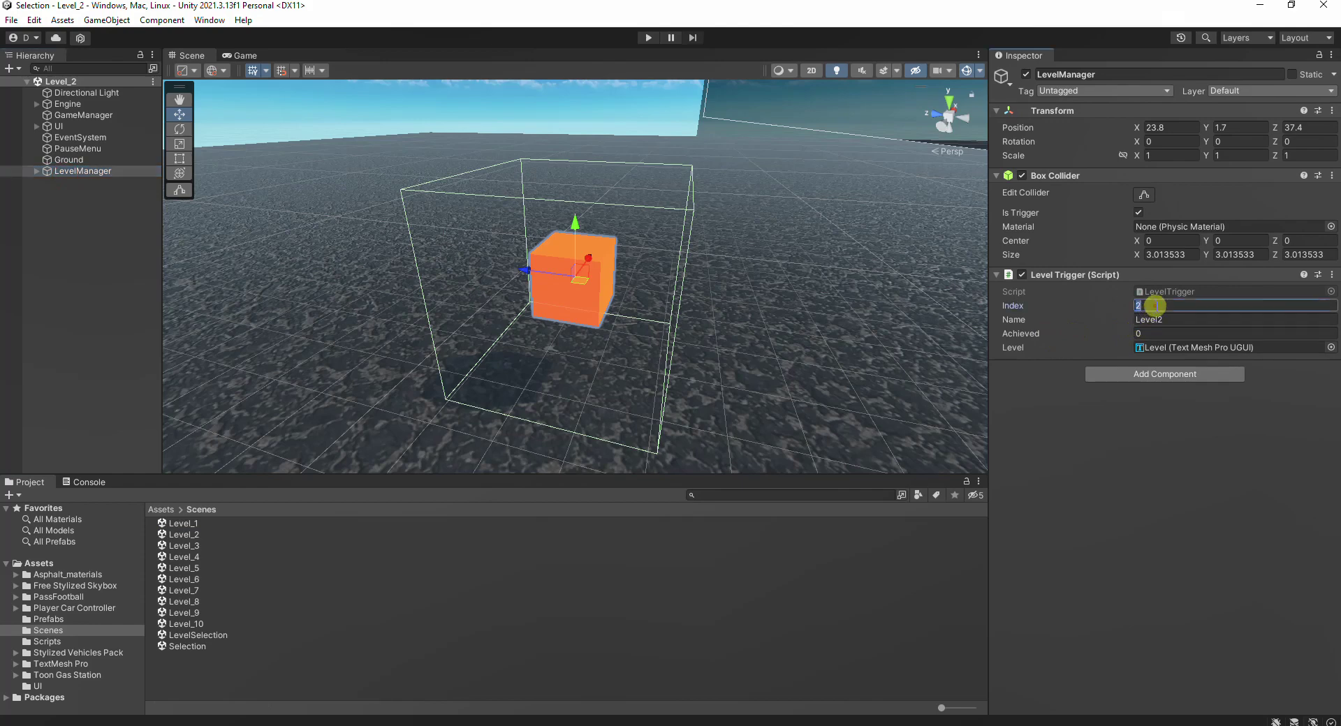
click(1186, 319)
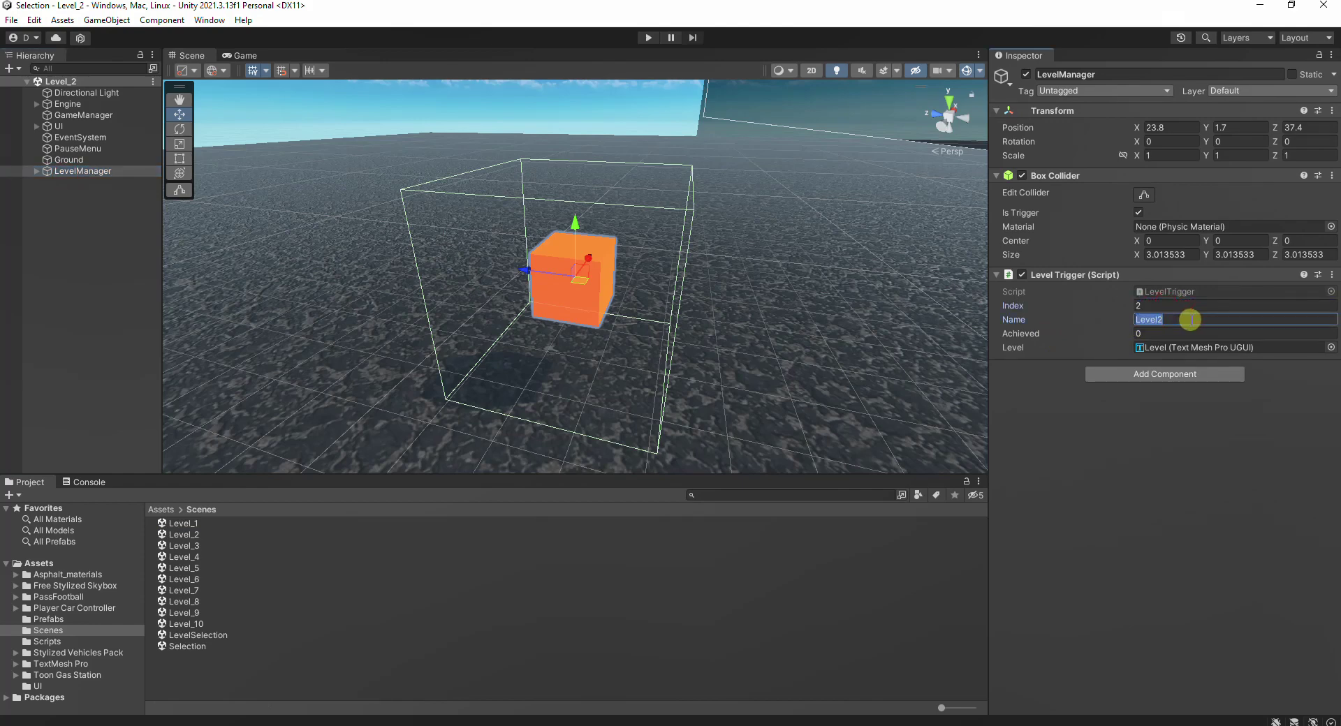
Step: Open the Level_3 scene, check the Index and Name fields of LevelManager's Level Trigger component, and clear the selection
double_click(182, 548)
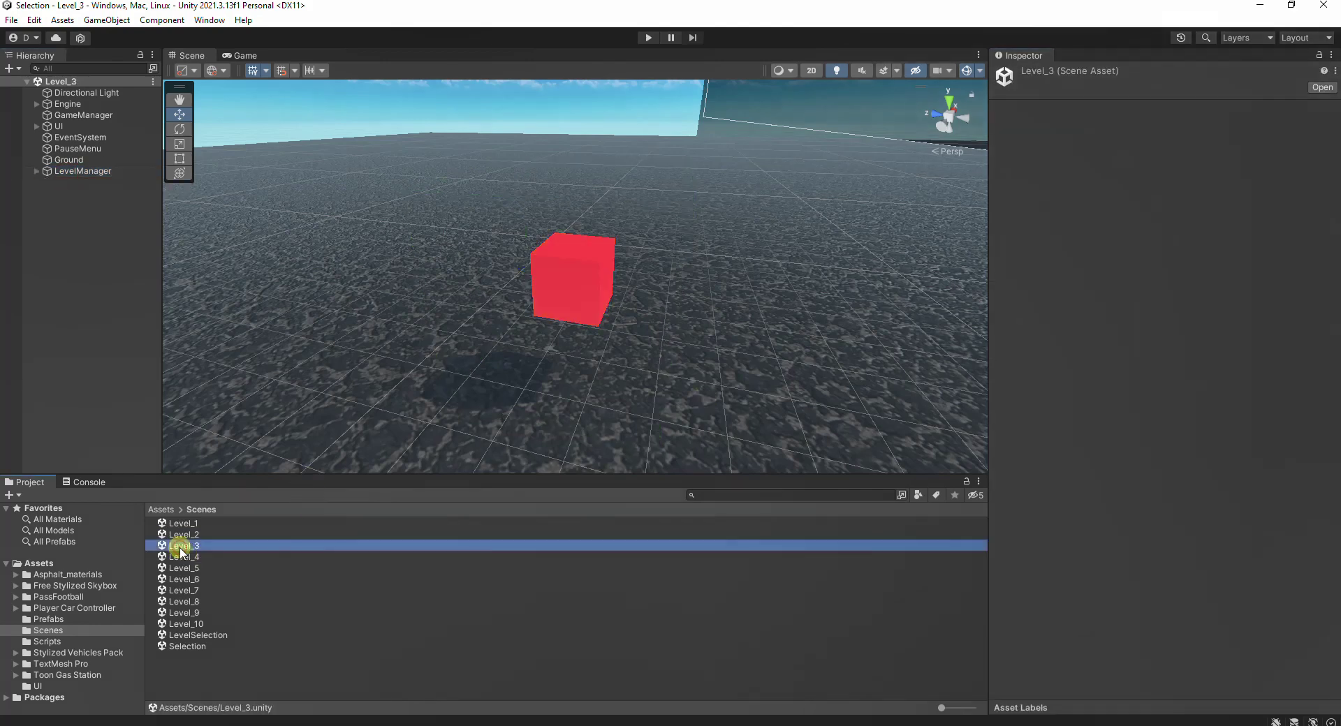
click(69, 173)
click(1159, 307)
click(1173, 319)
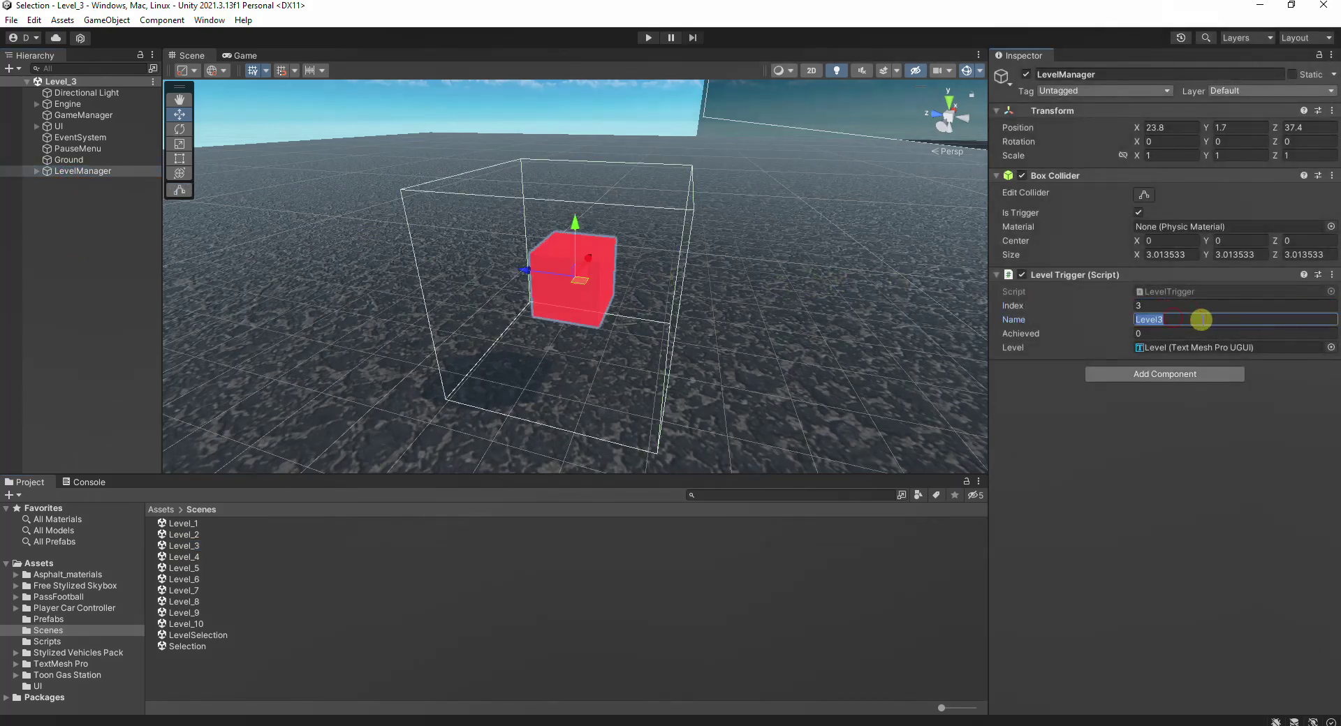
key(Return)
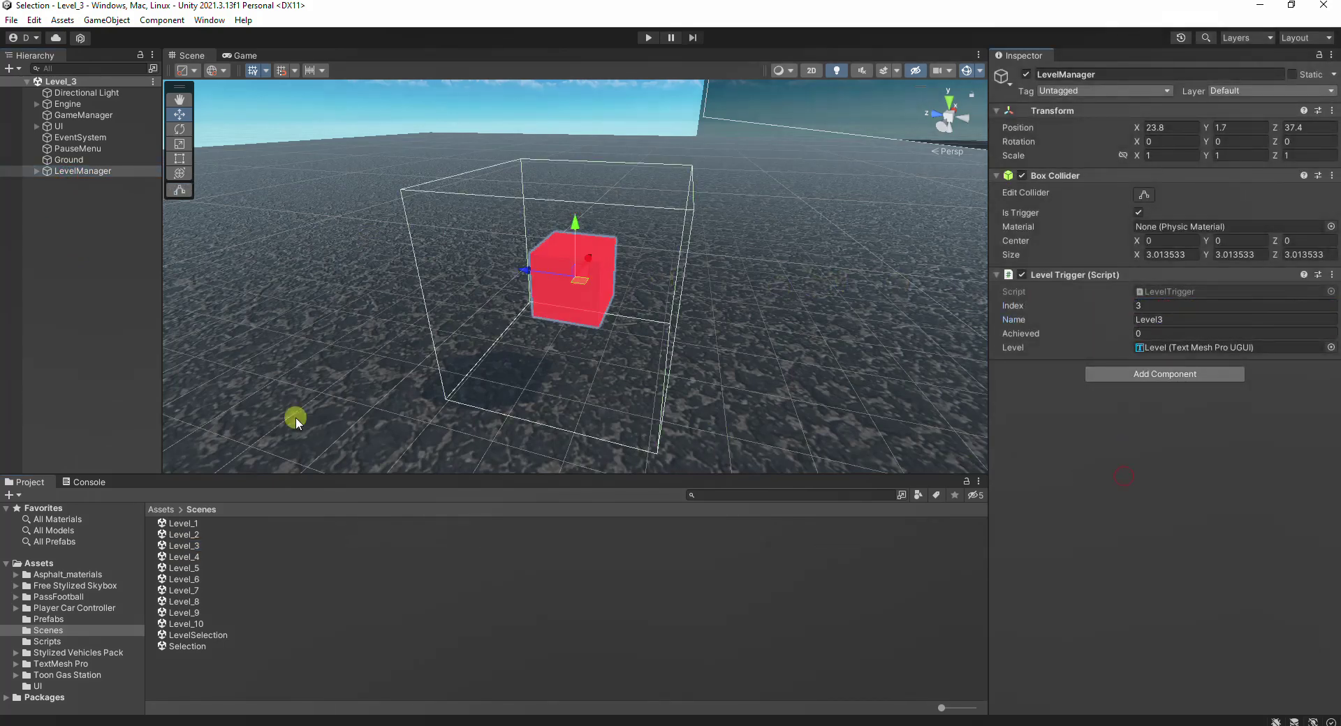
click(110, 372)
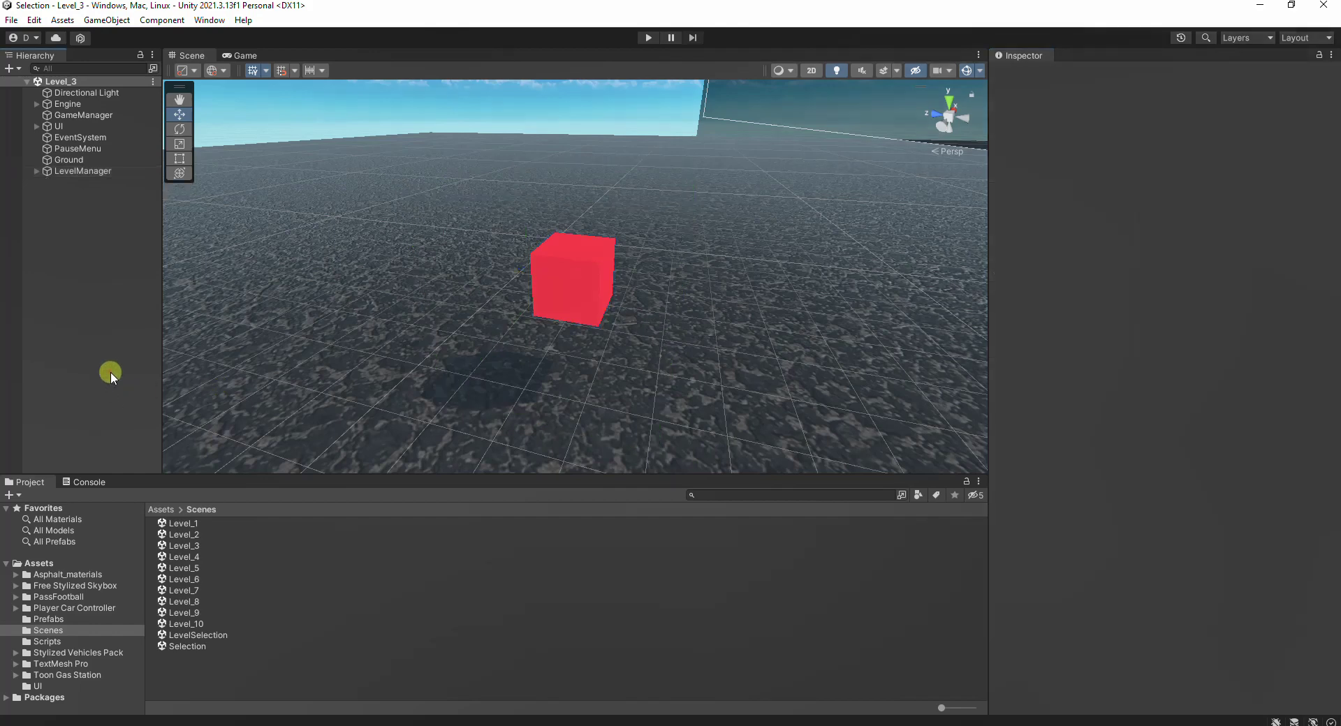
Step: Open the LevelSelection scene and frame its UI canvas in the 2D scene view
double_click(183, 635)
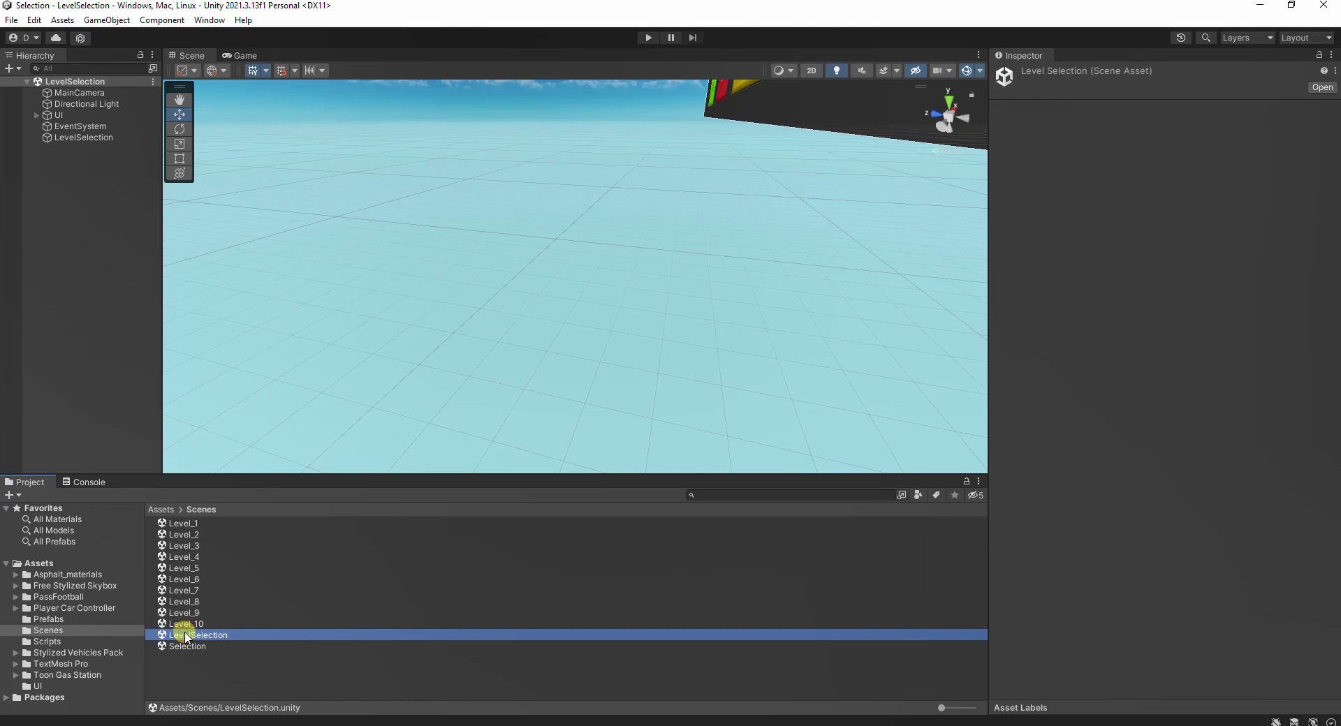
click(810, 70)
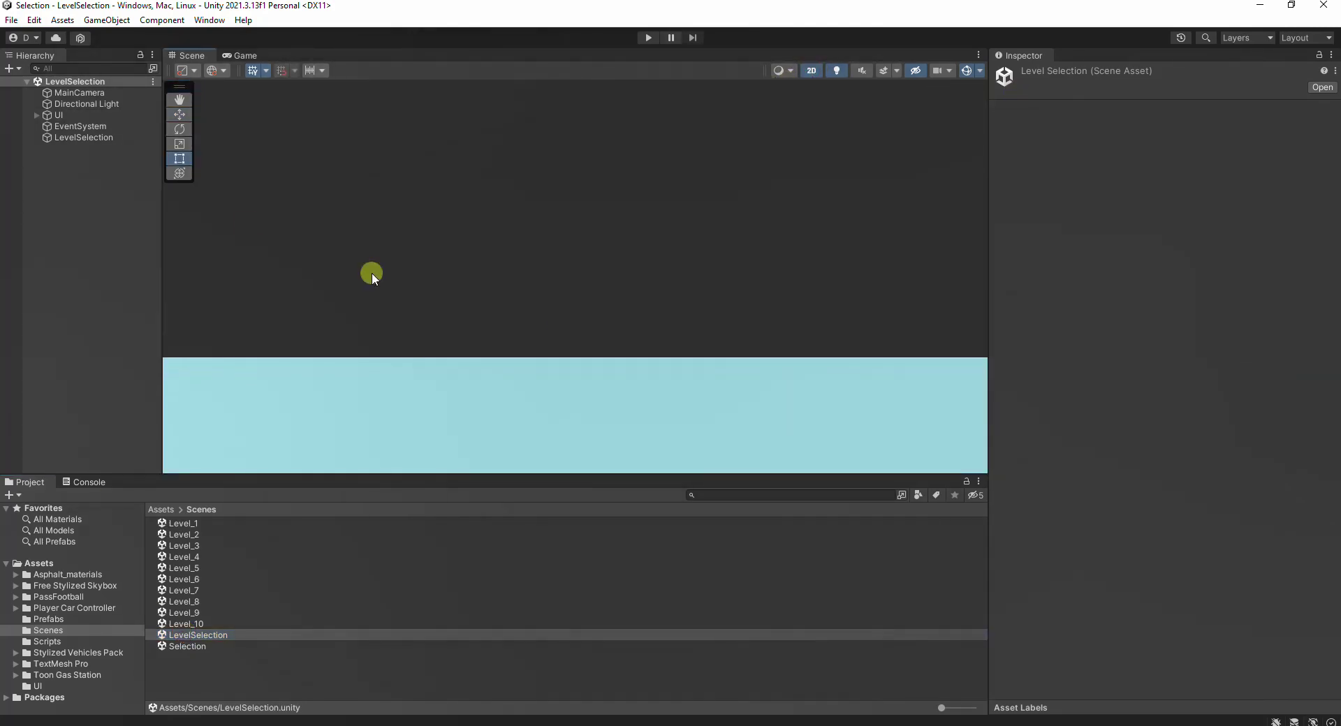
double_click(48, 115)
scroll(653, 269, up, 10)
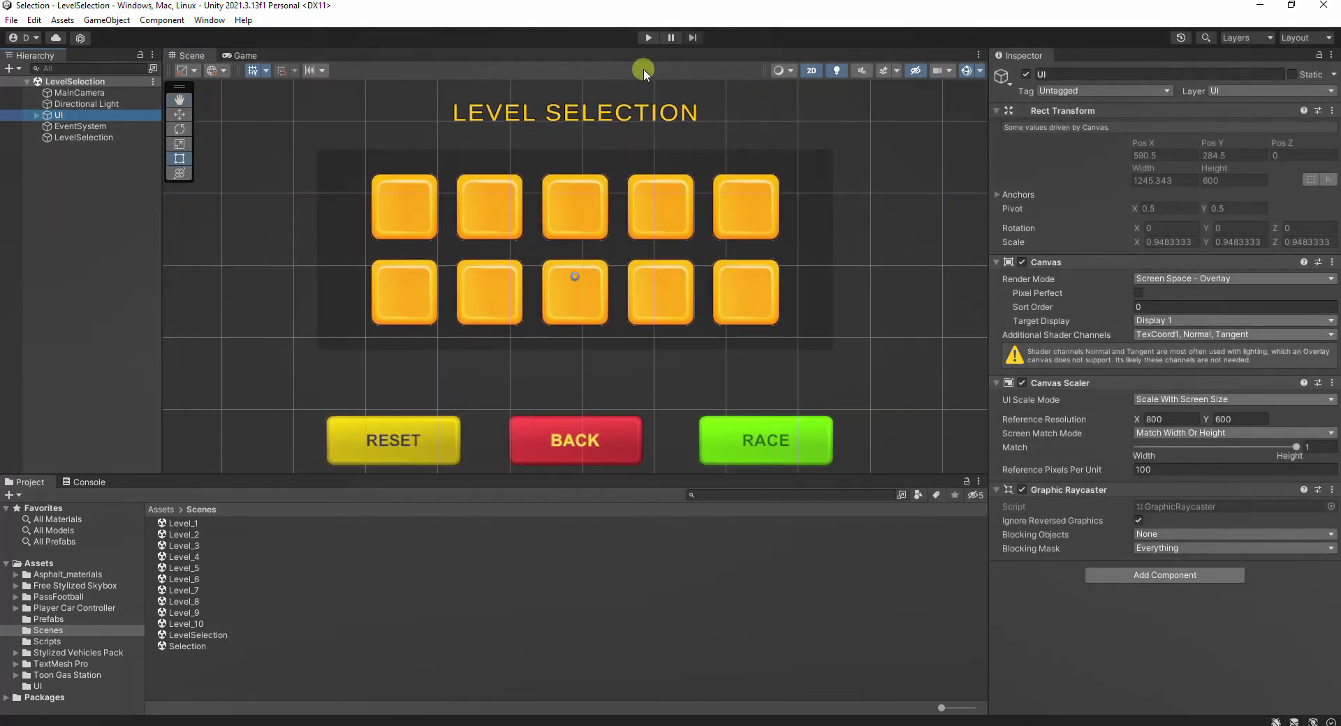
Step: Play the LevelSelection scene and test unlocking by driving the car into the cube in level 1 and in level 2
click(647, 39)
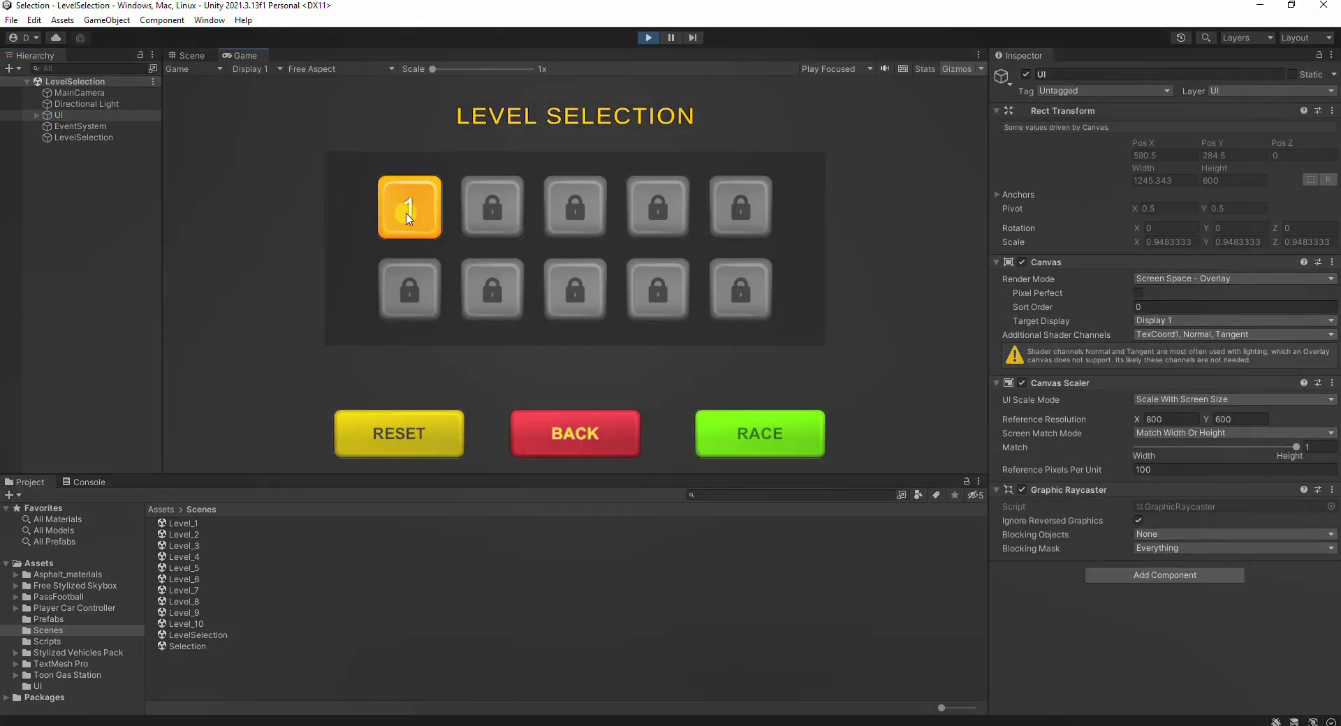
click(406, 214)
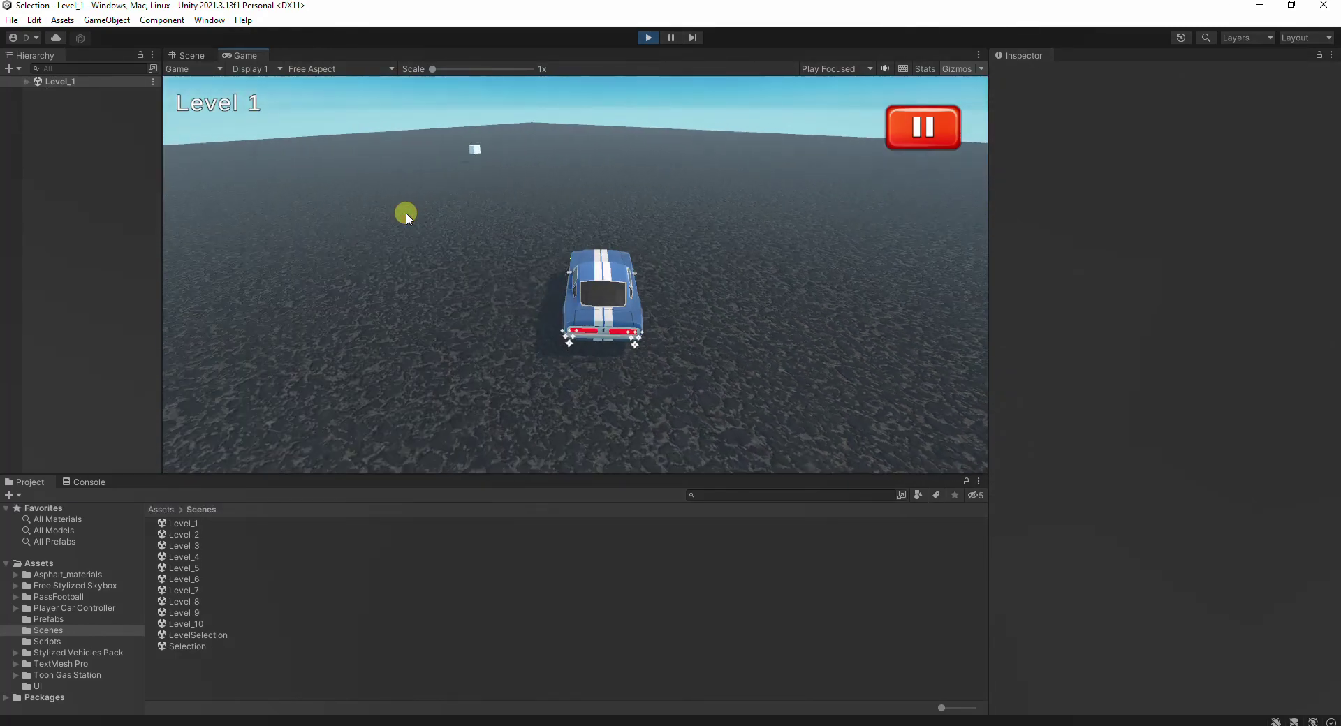
key(Up)
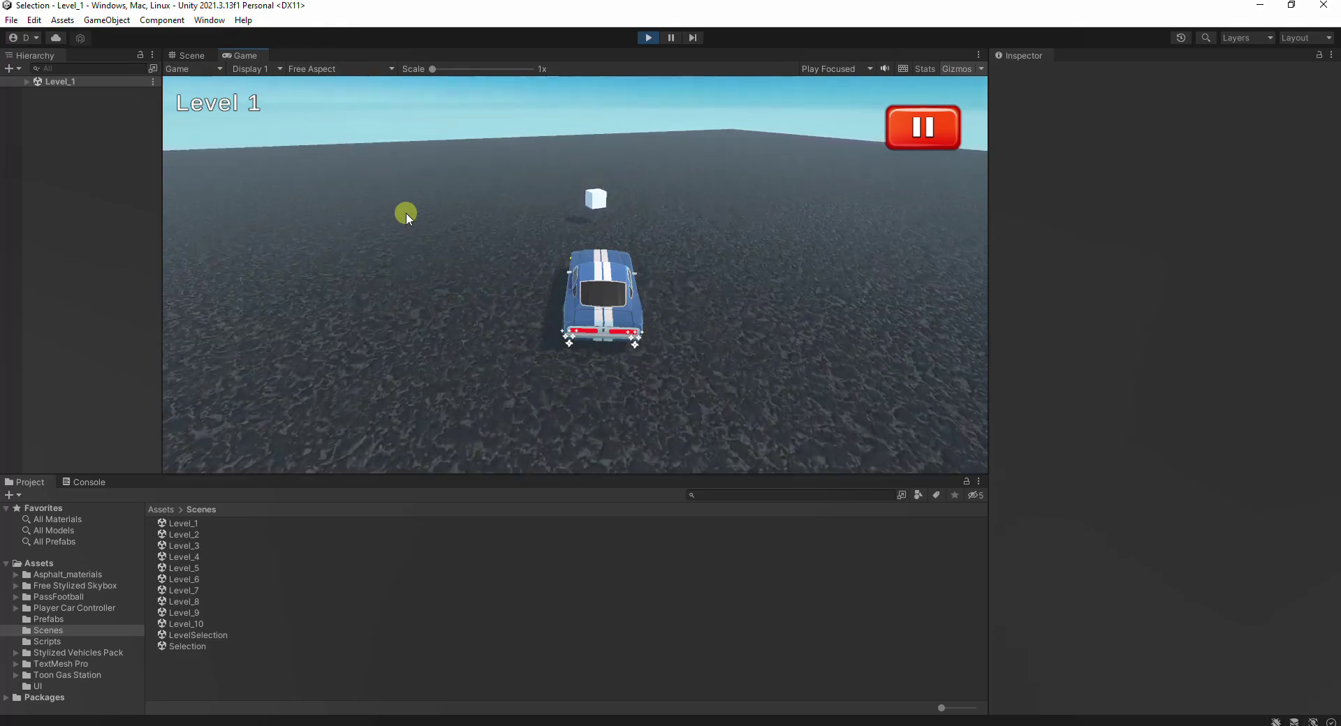
click(494, 217)
key(Right)
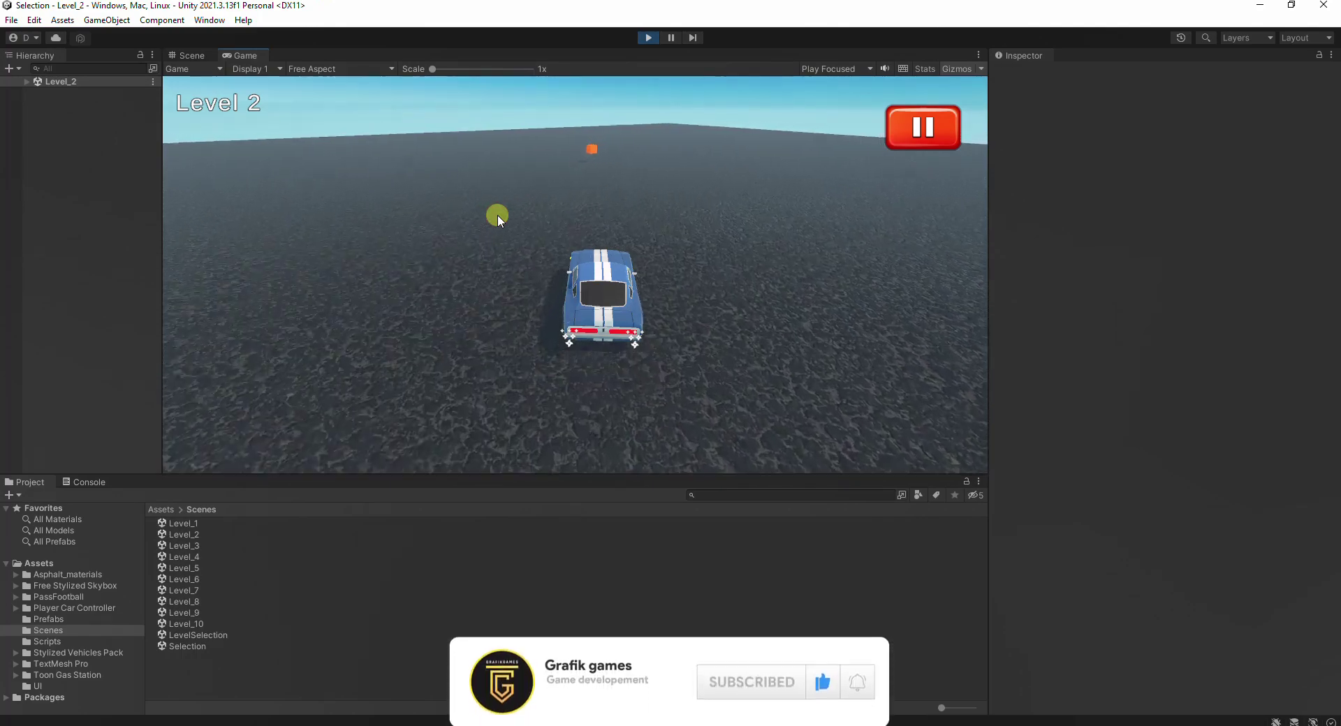
key(Up)
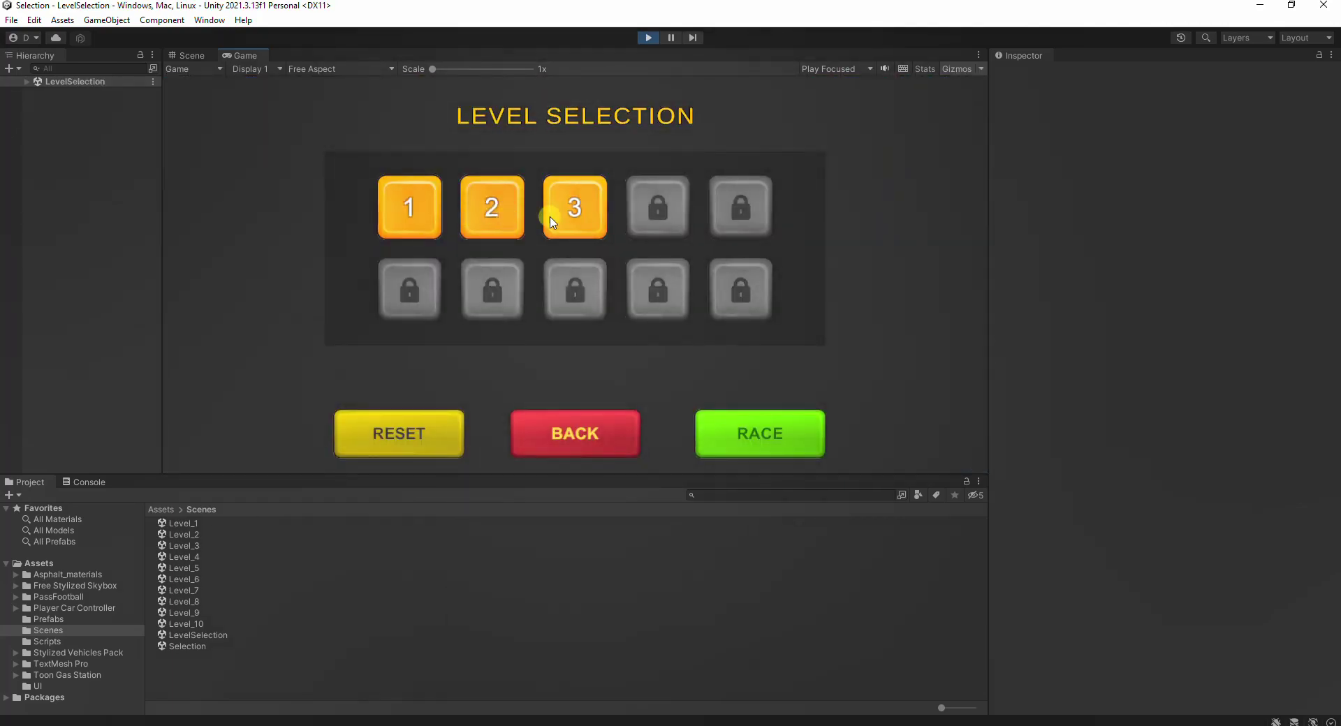
Step: Replay level 1 with the Console open, and show the log messages to check how a repeated level is handled
click(89, 482)
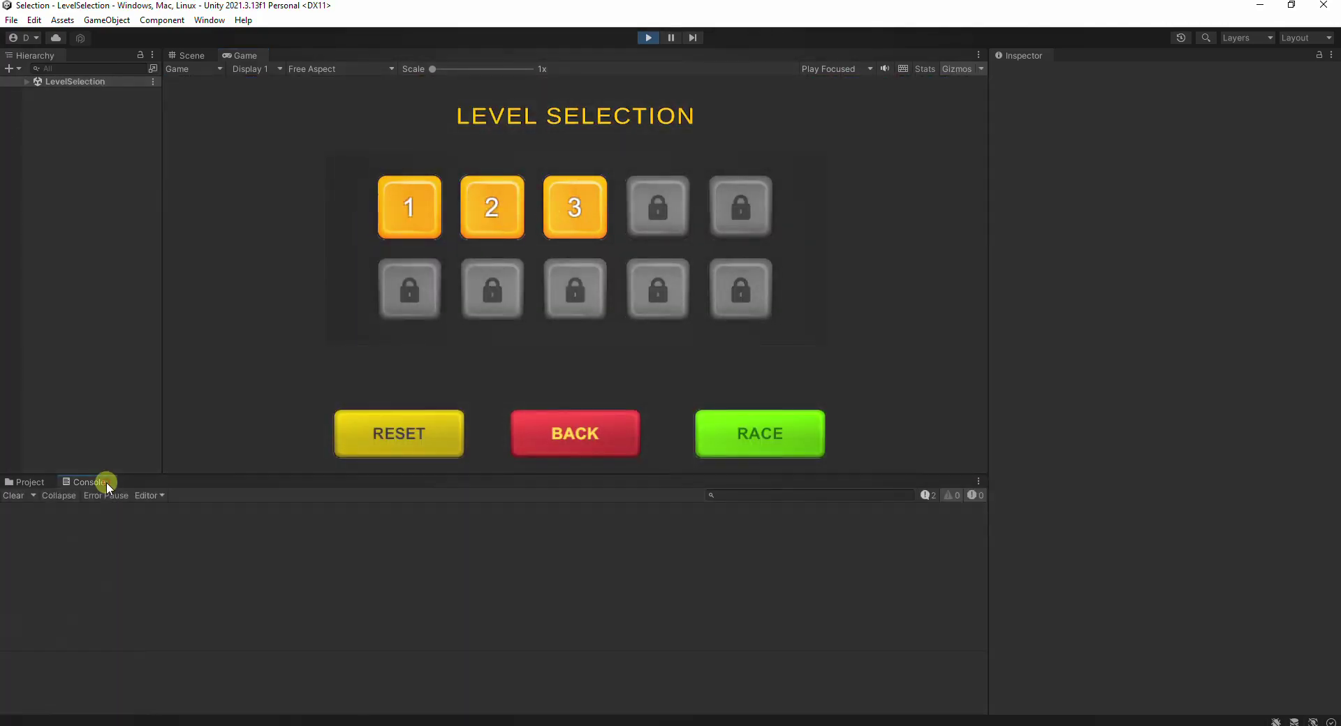
click(423, 205)
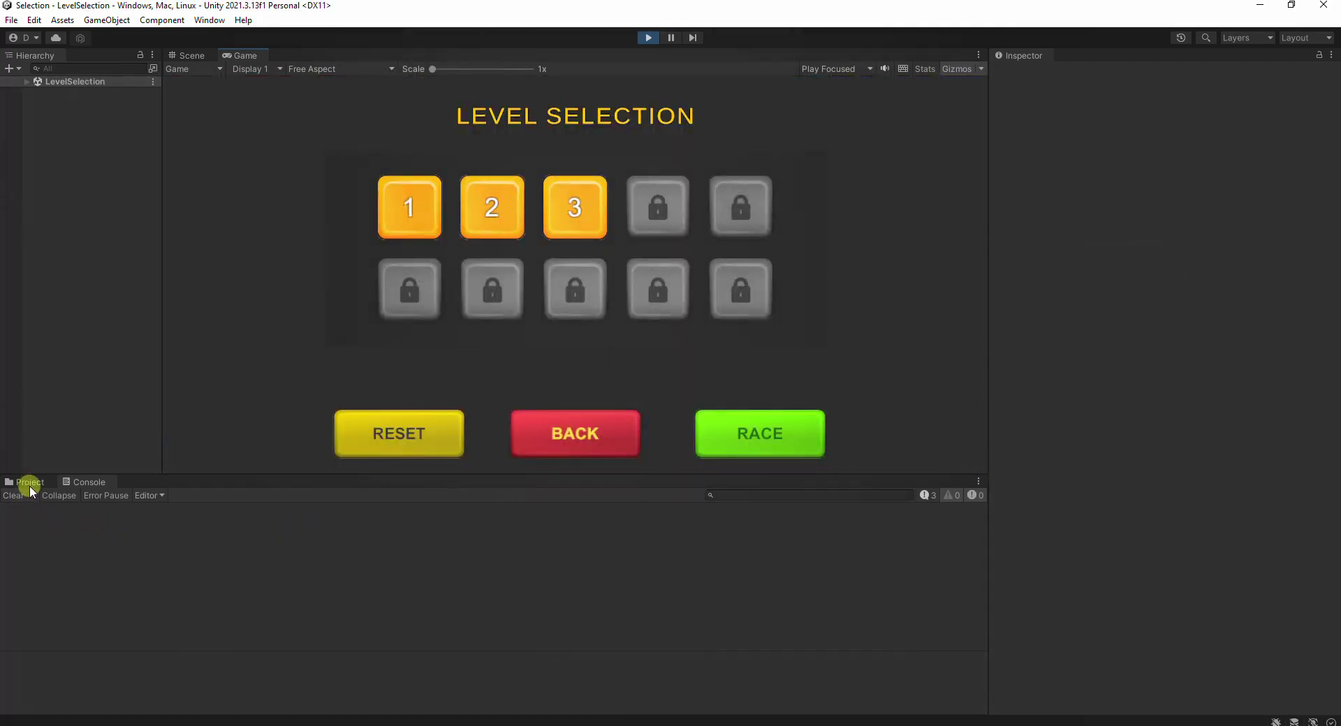
click(927, 495)
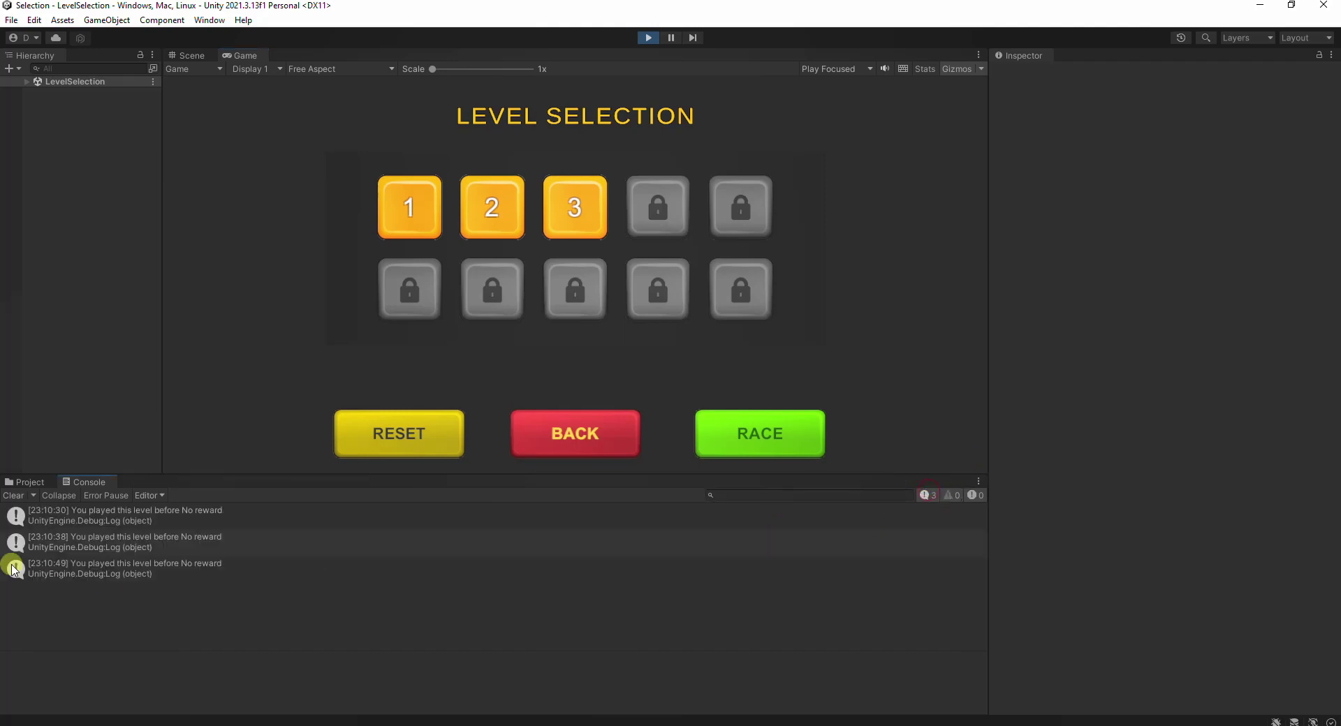